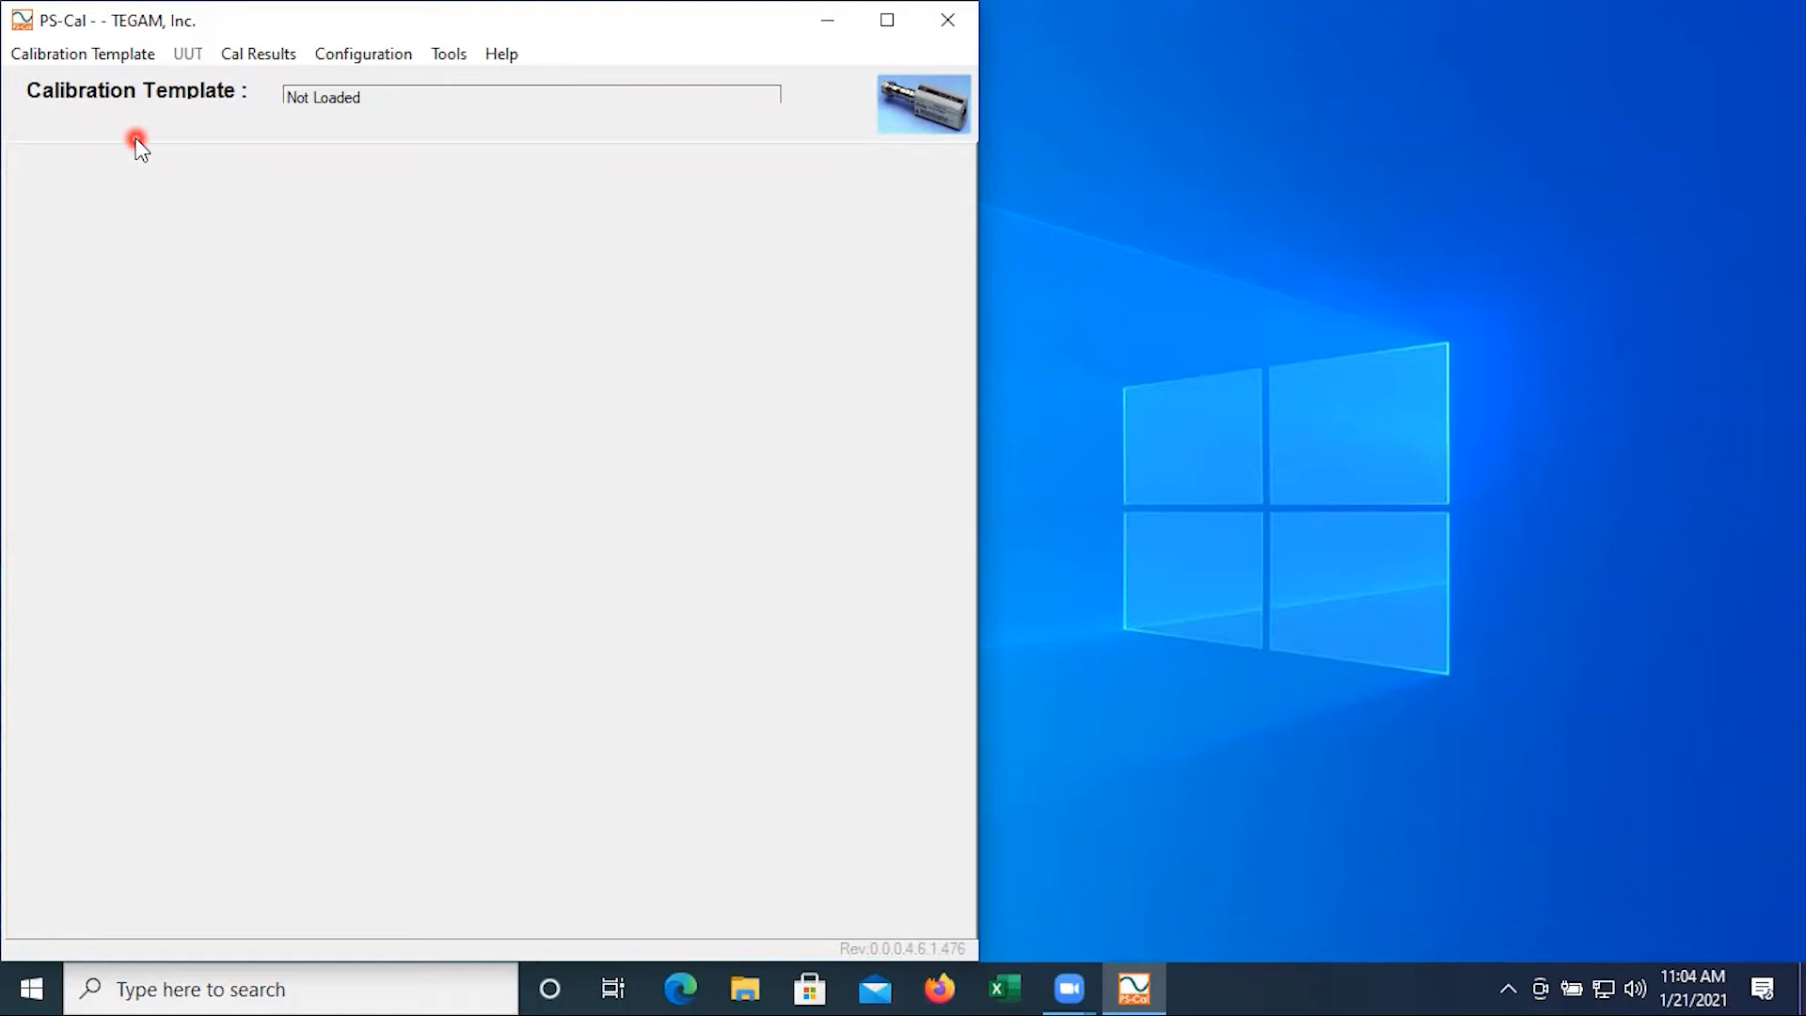
Load the E9304A_demonar.XML calibration template and display its Cal Factor Hi test table
click(142, 59)
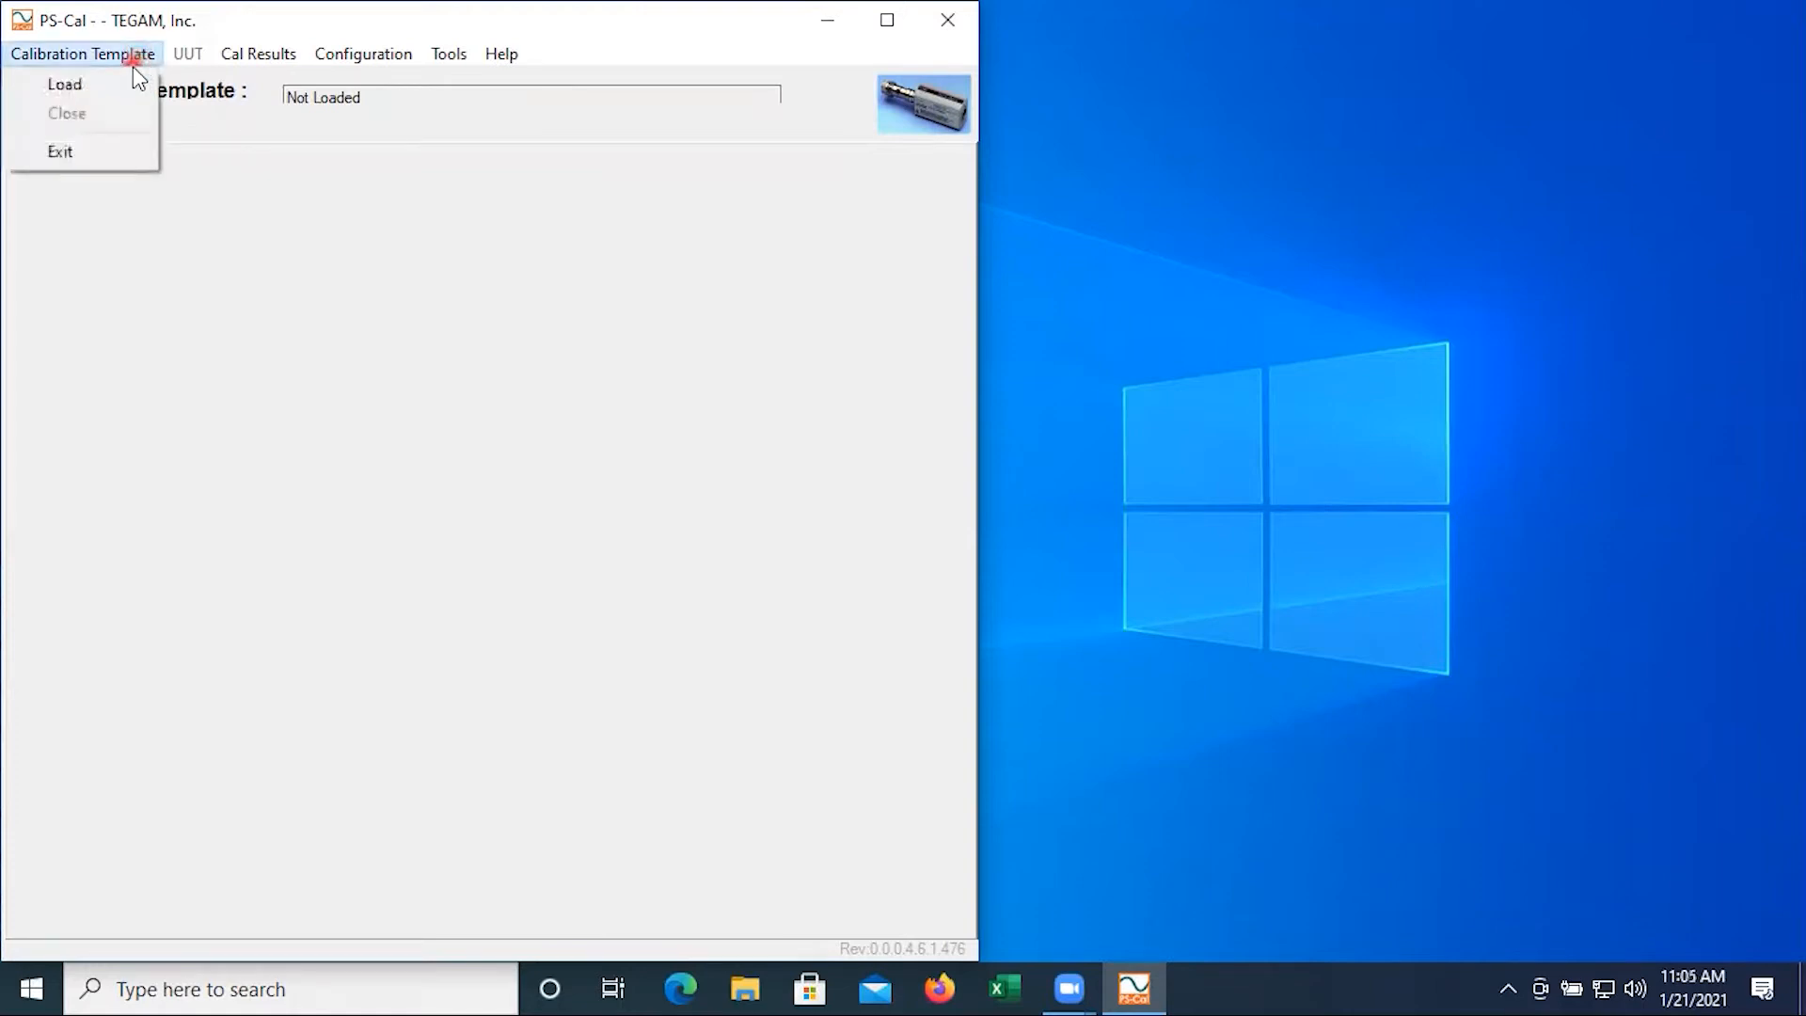
click(103, 81)
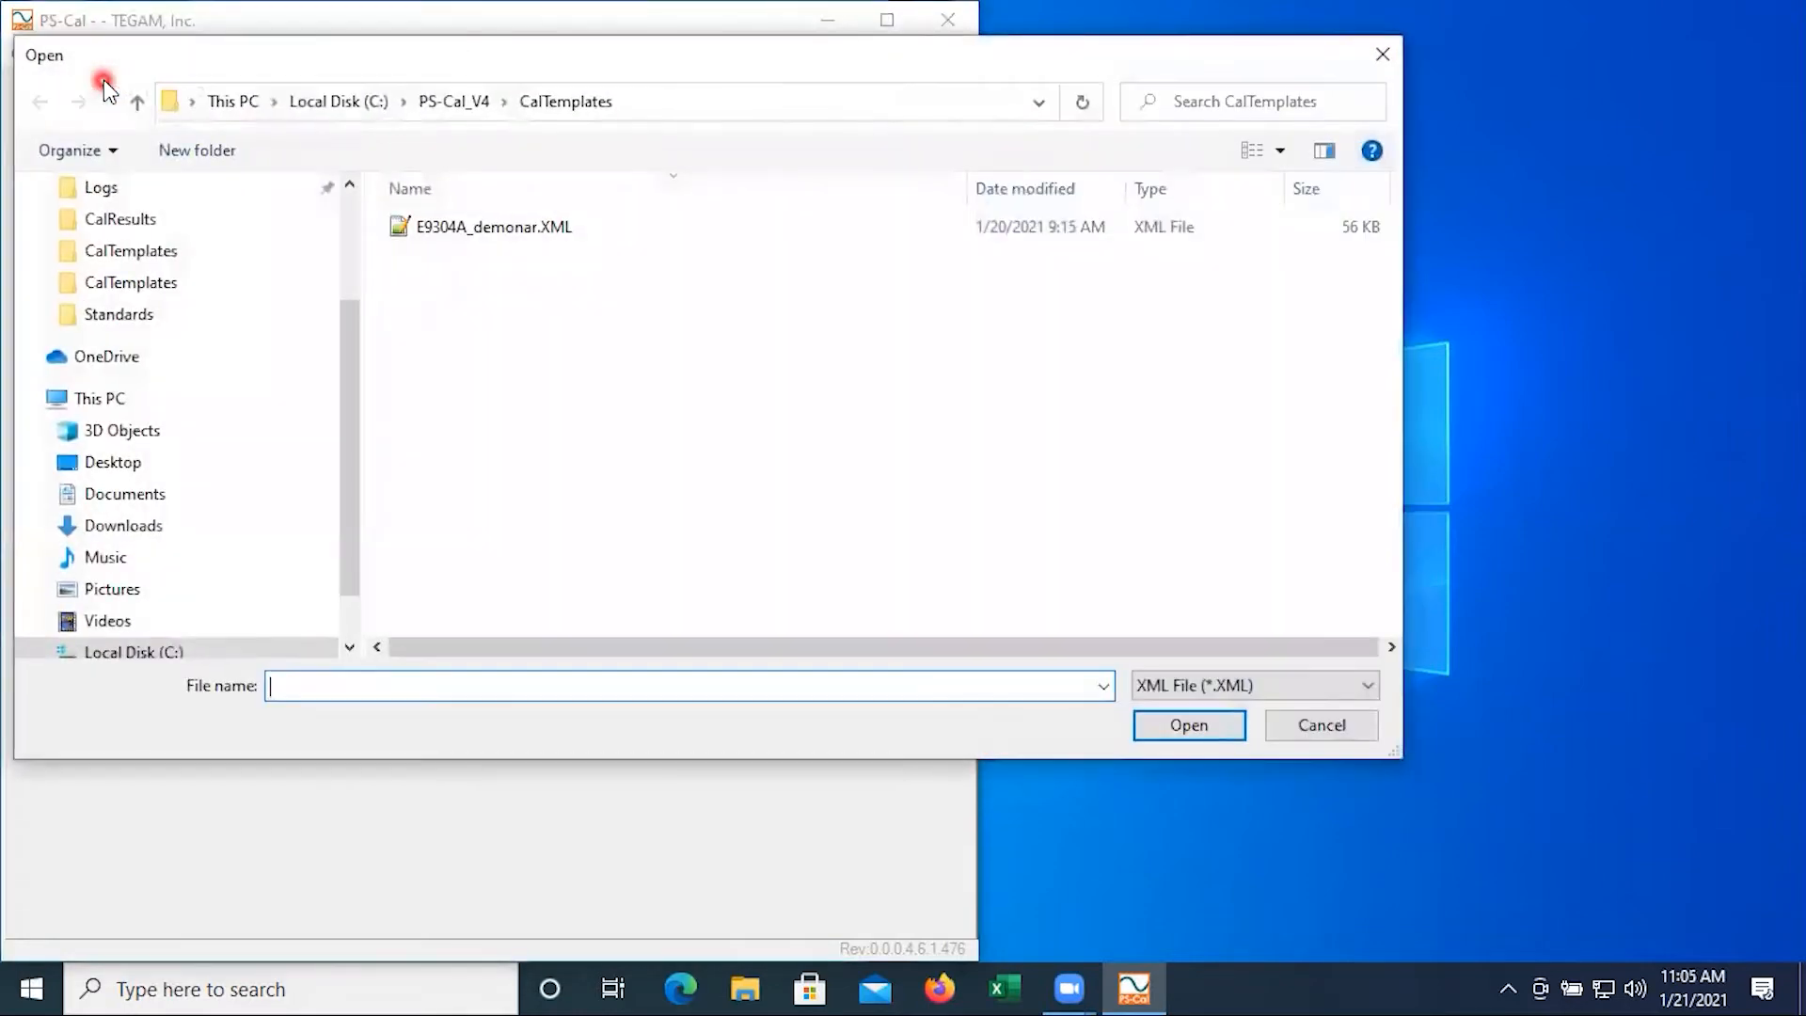
double_click(523, 228)
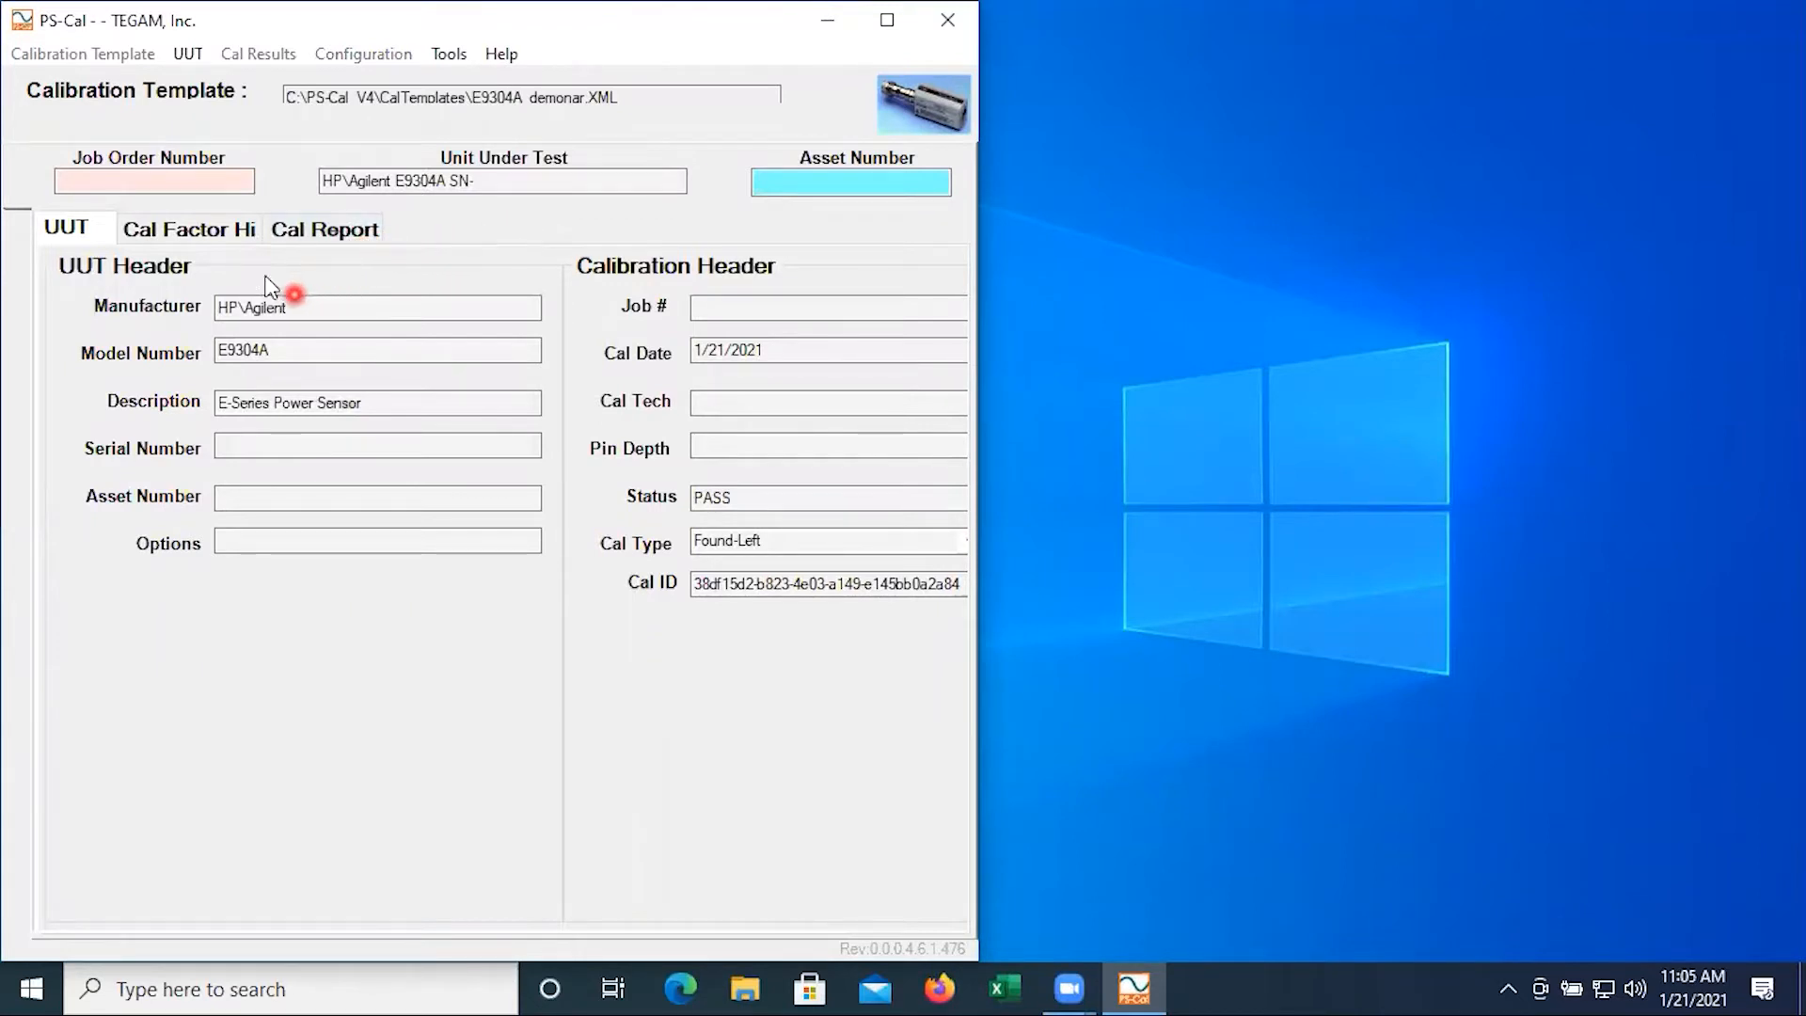
click(211, 229)
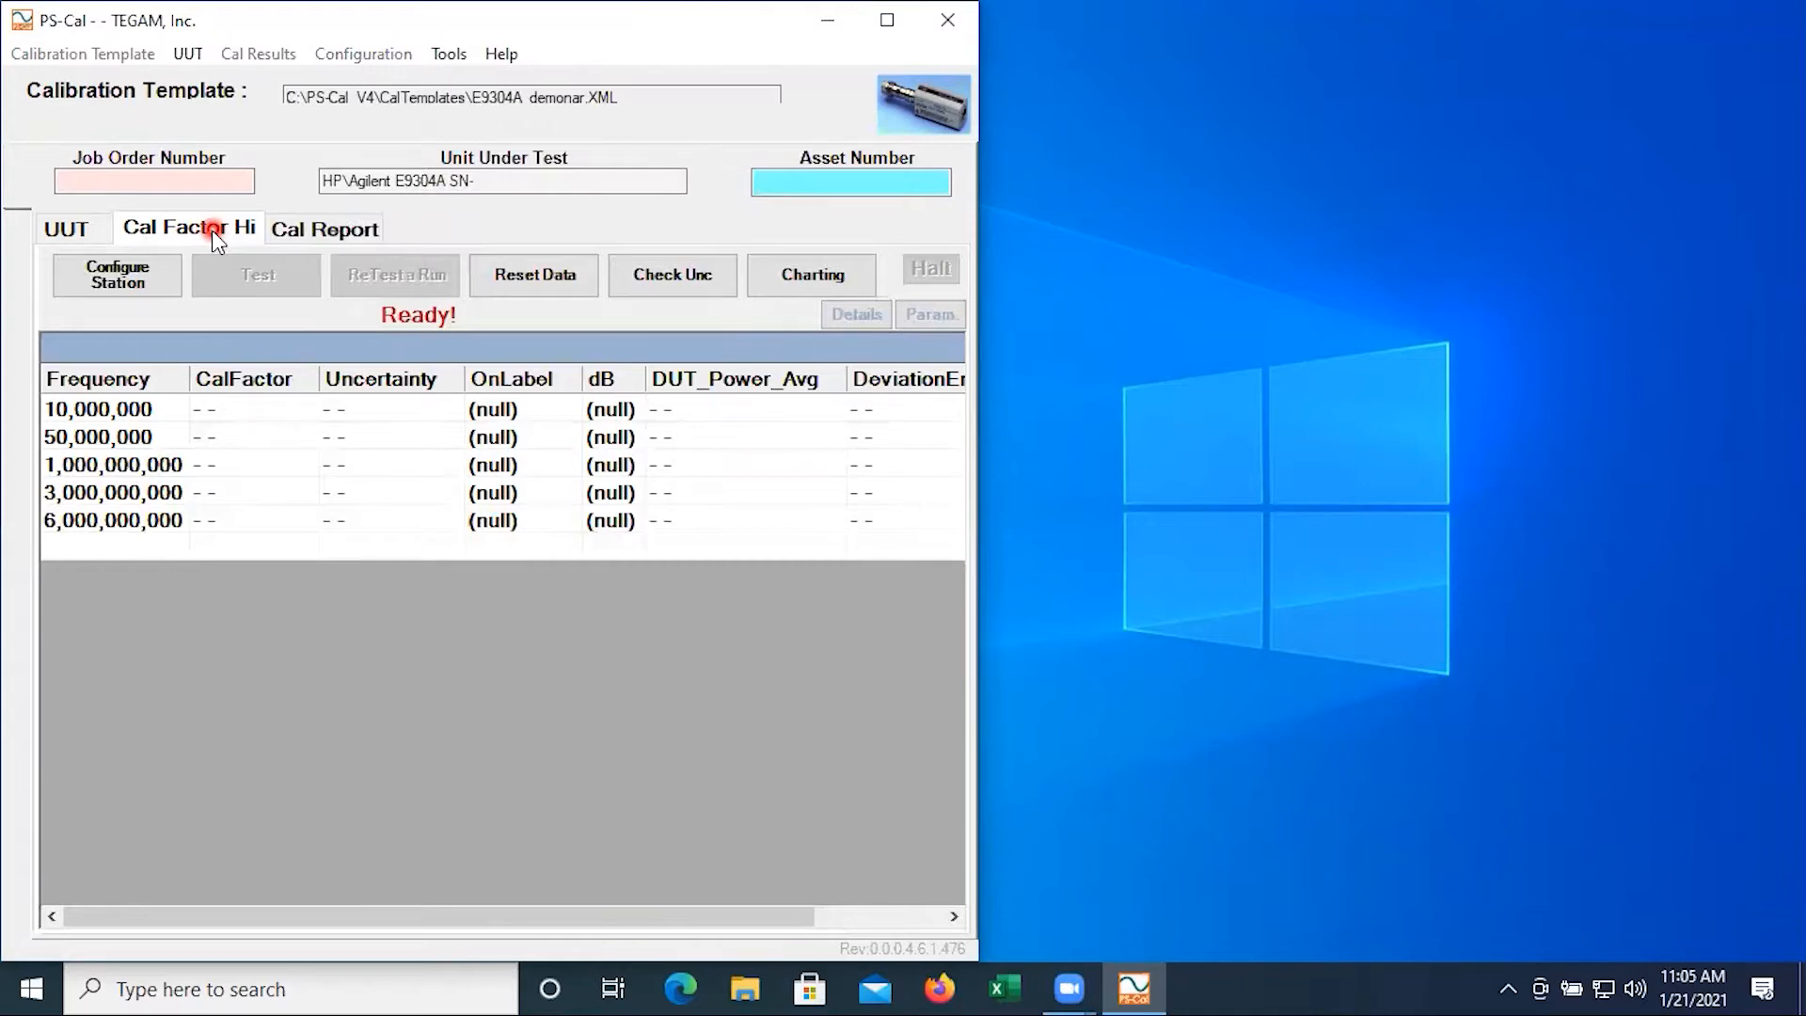
click(143, 275)
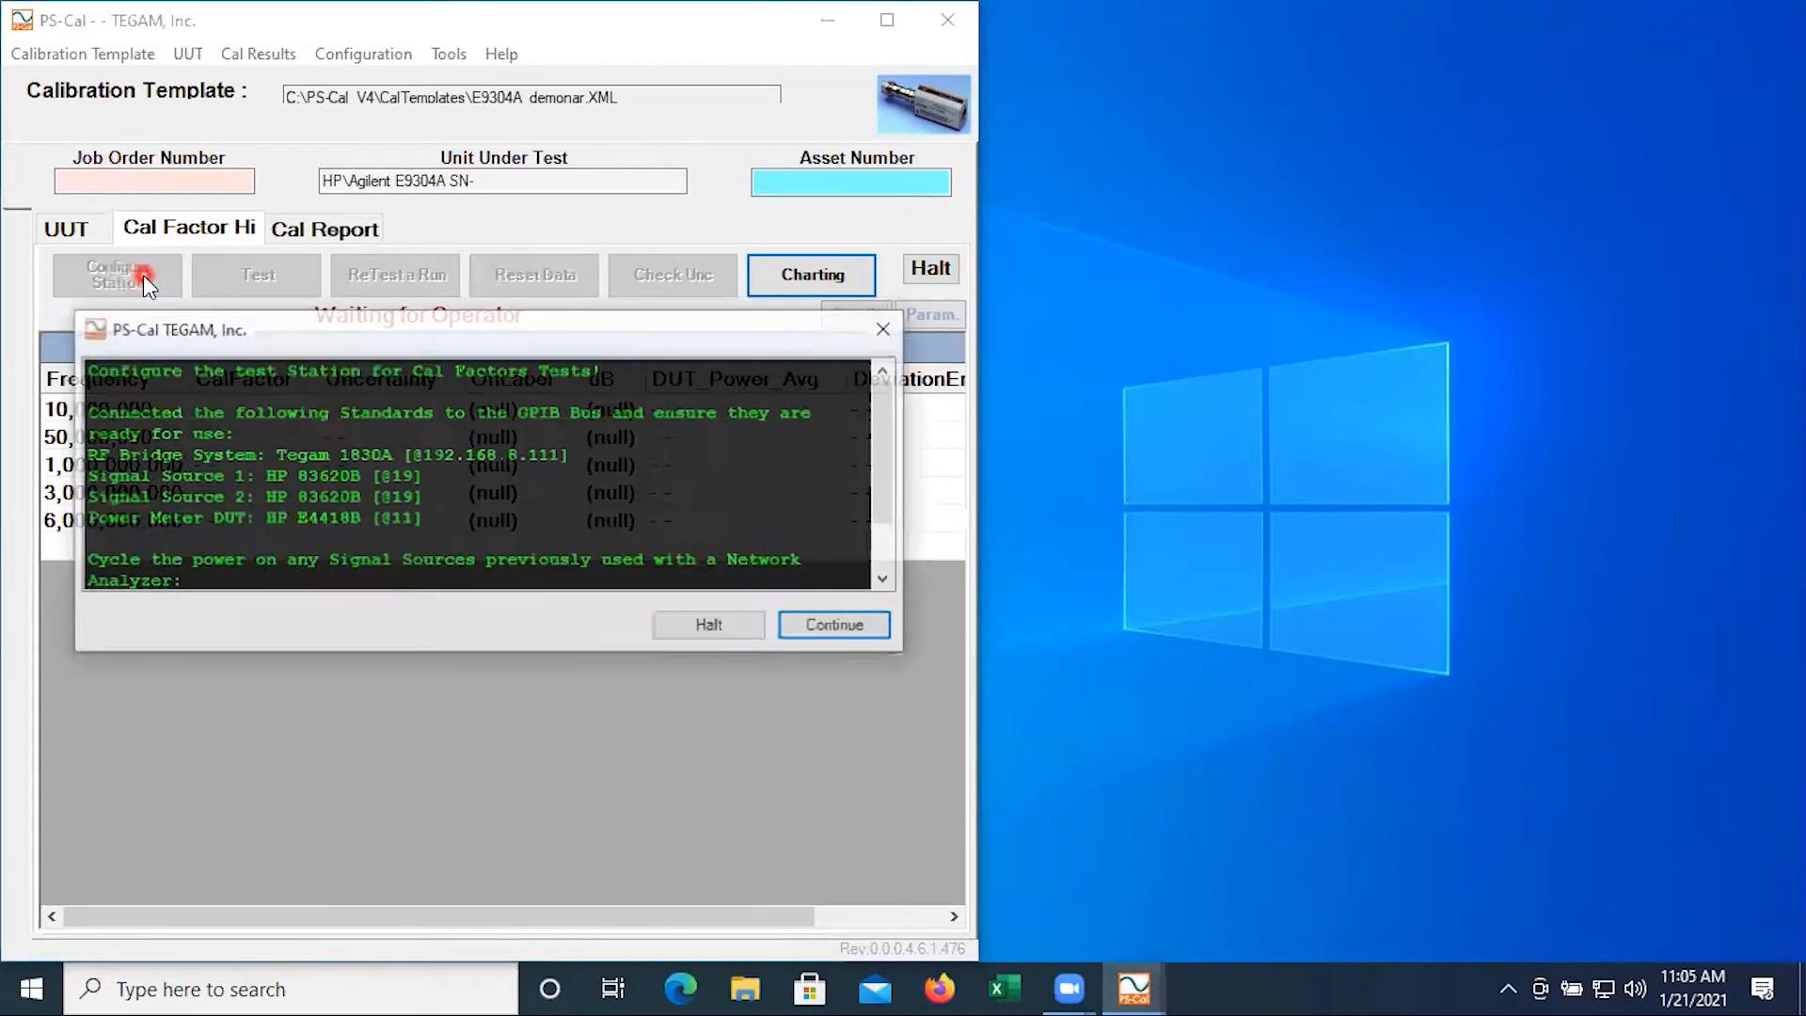
click(837, 626)
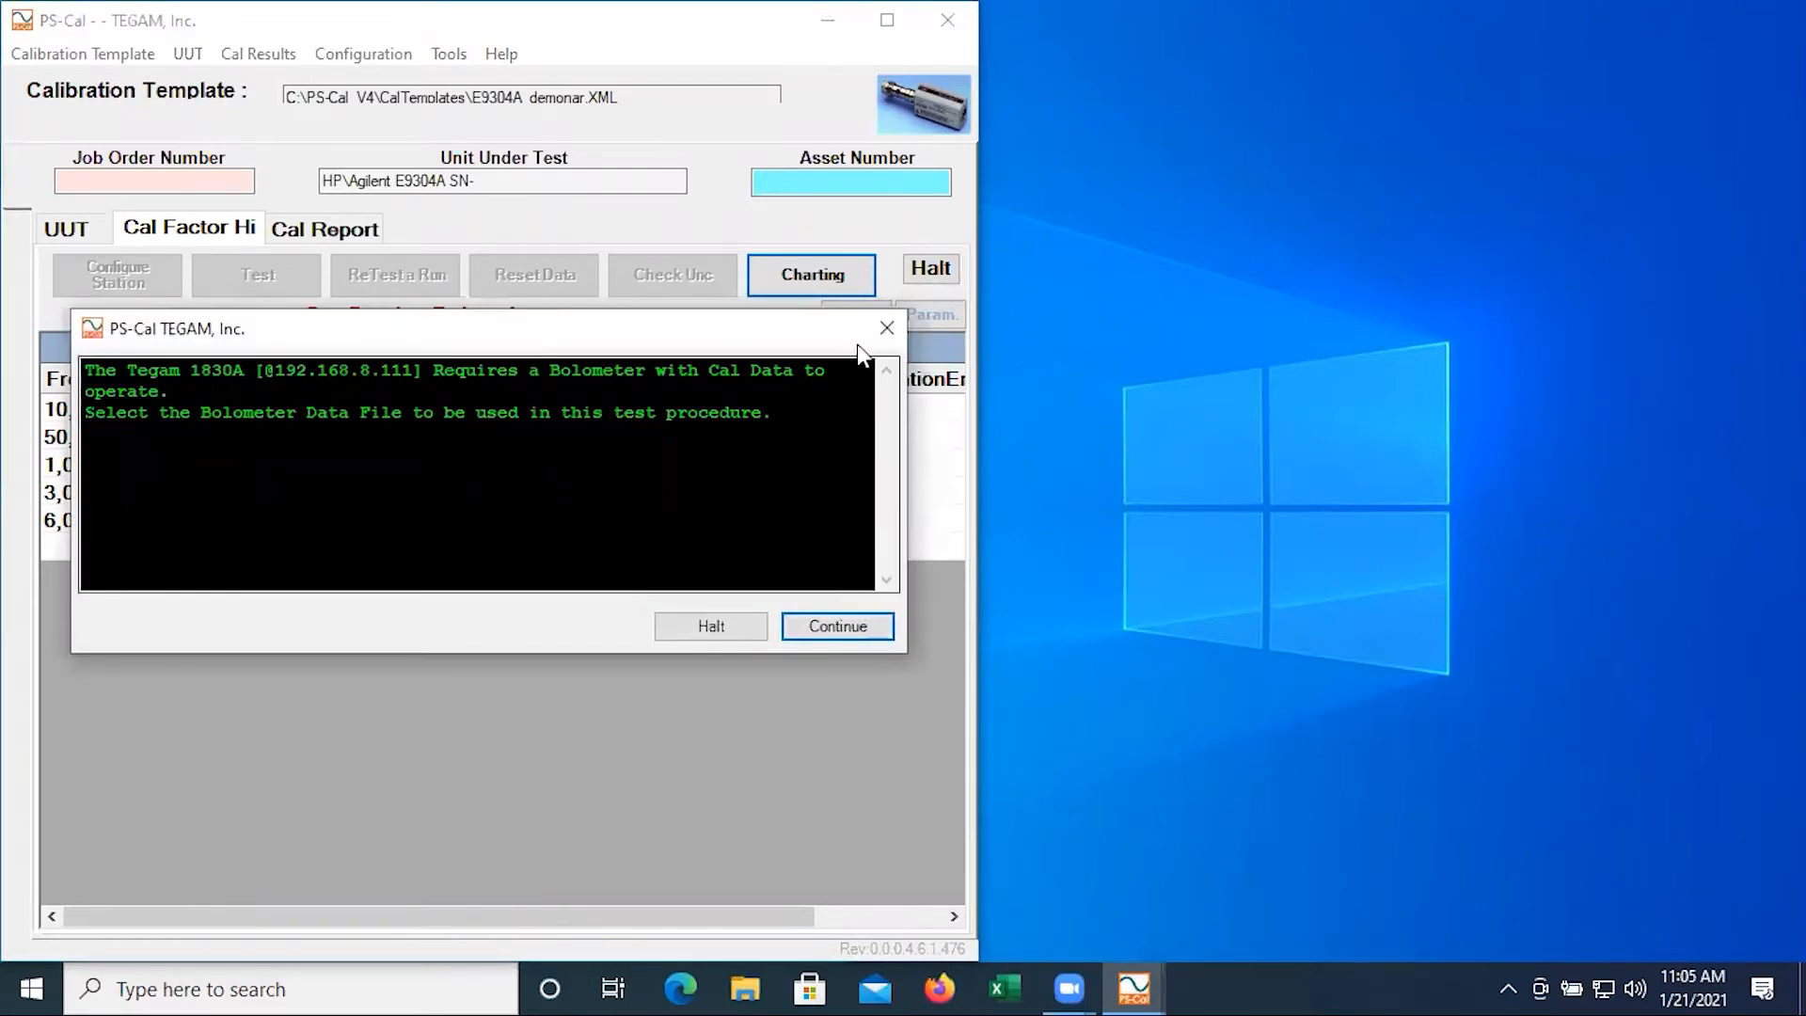
click(884, 320)
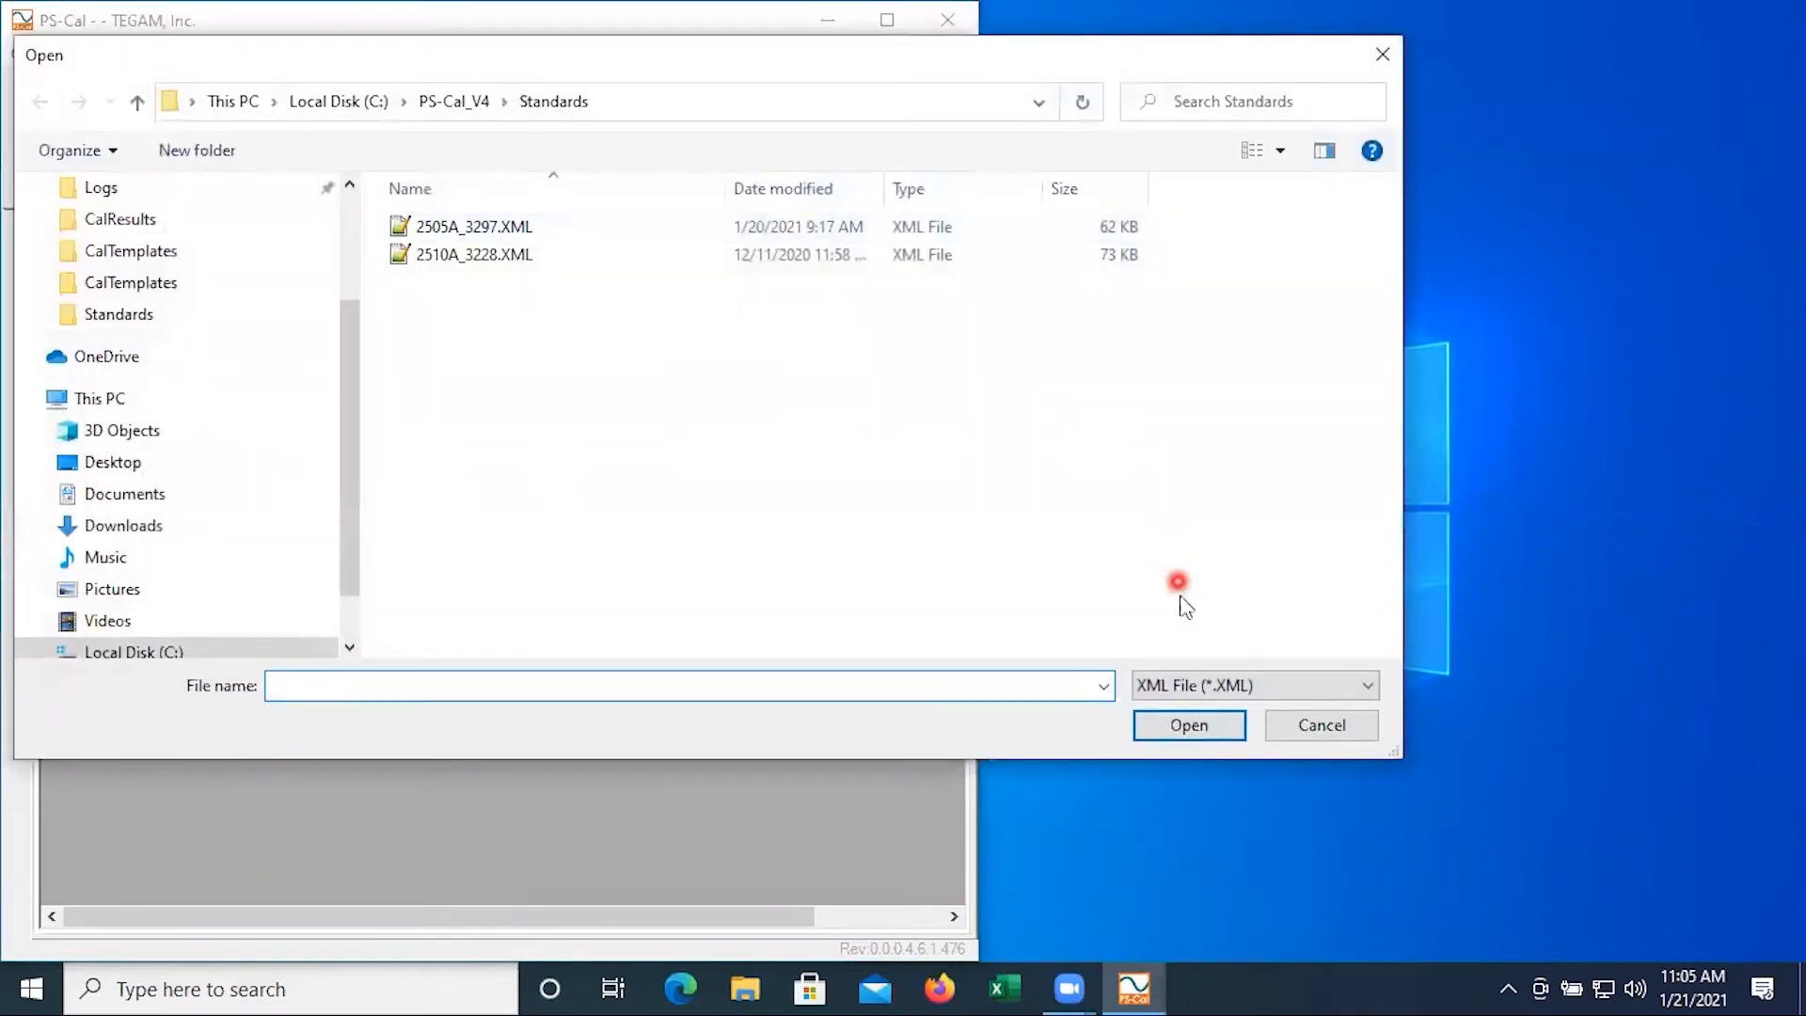
click(1304, 719)
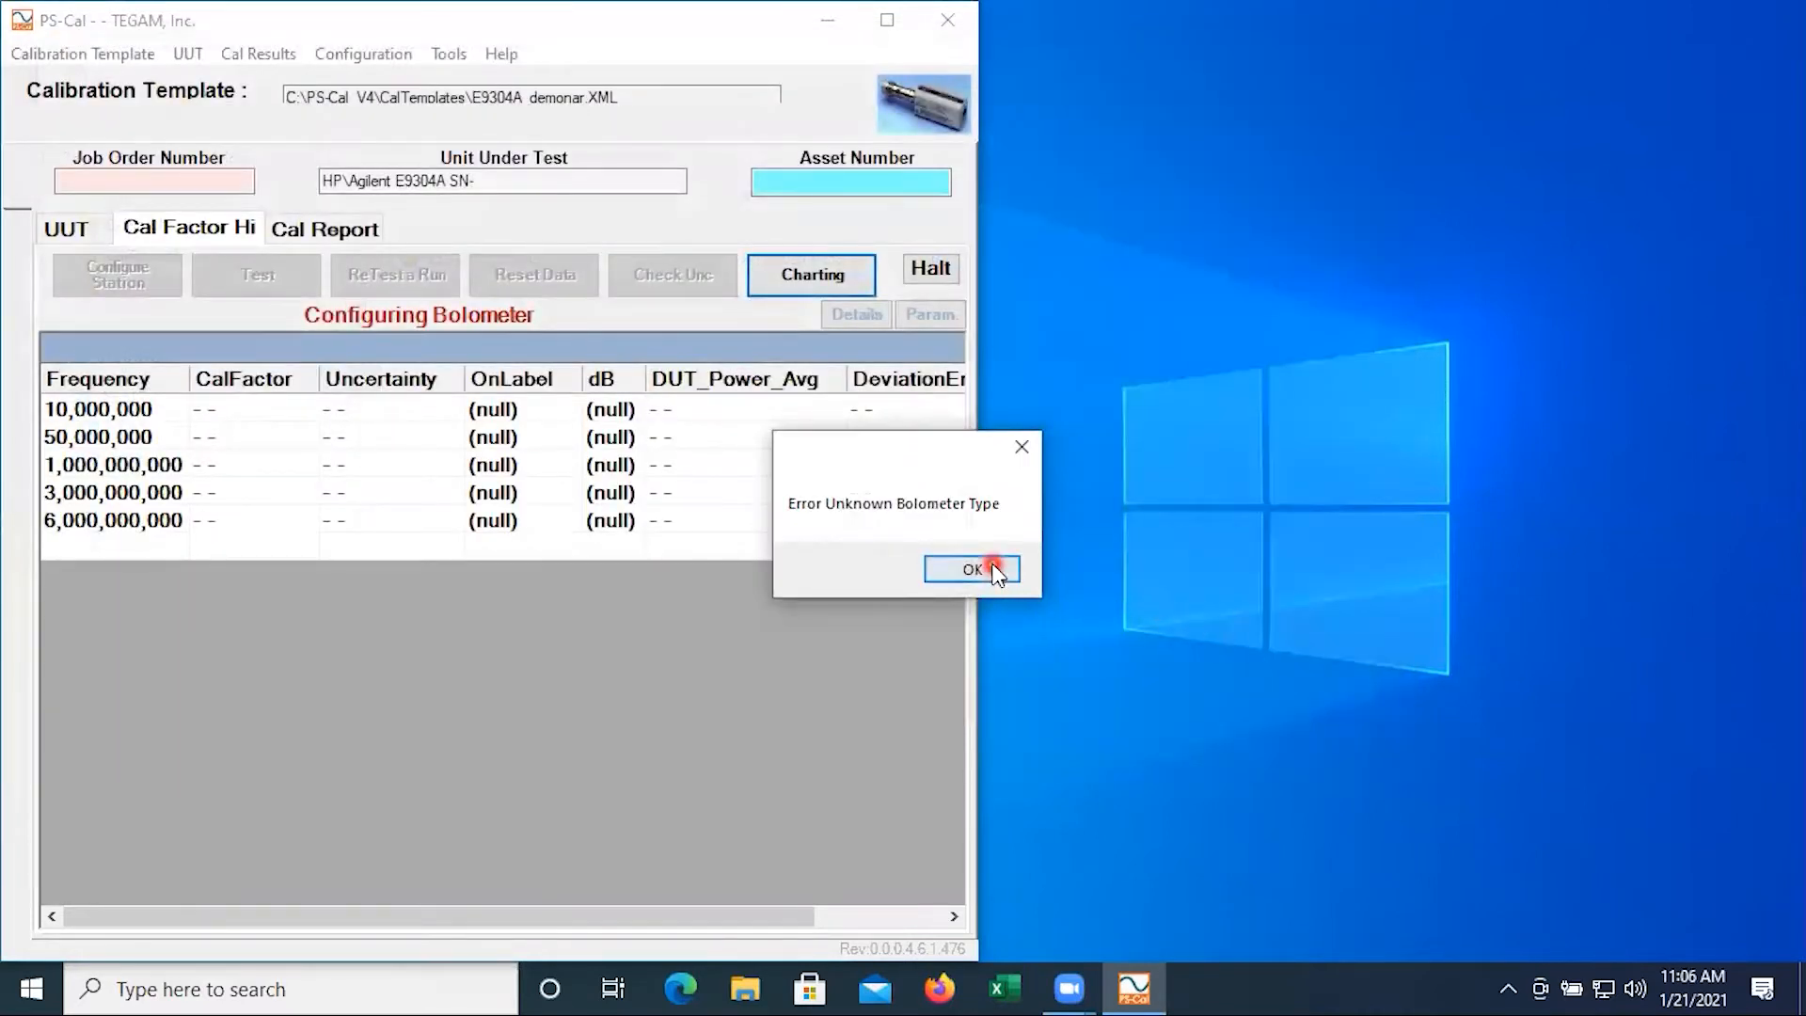
click(978, 569)
click(1019, 571)
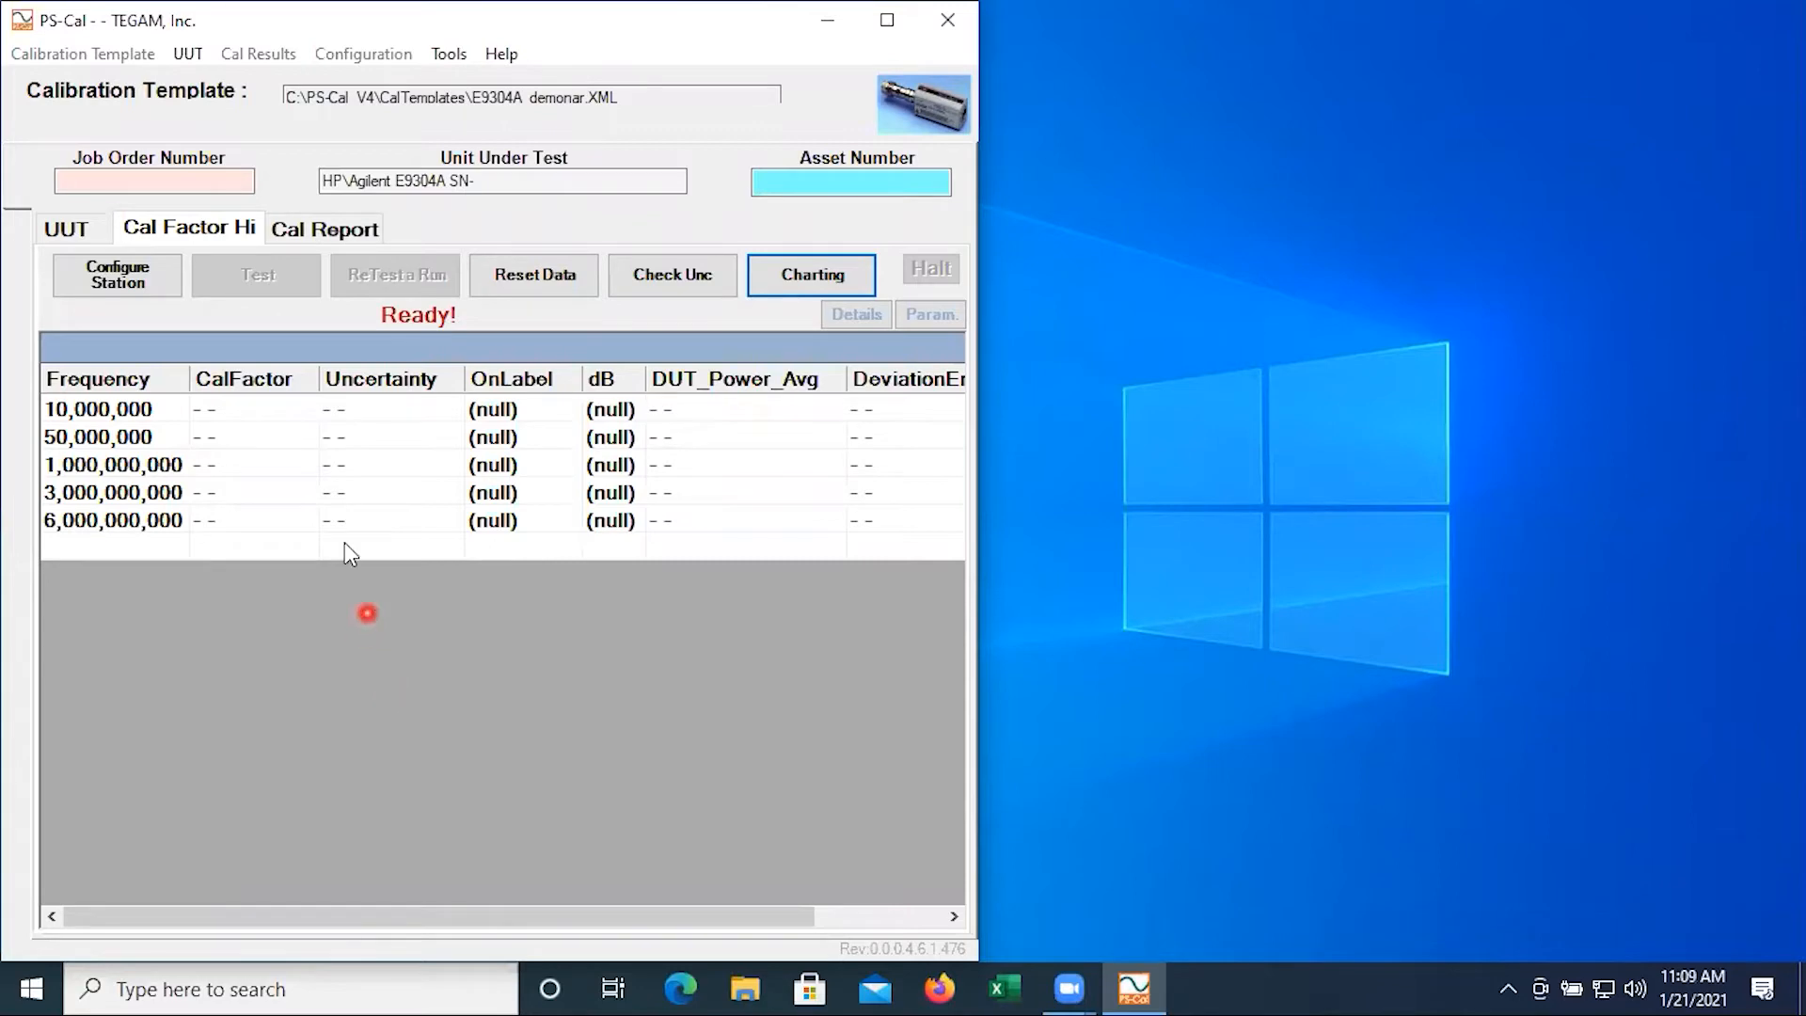
Configure the test station using the bolometer data file 2505A_3297.XML and acknowledge the required instrument connections
click(155, 286)
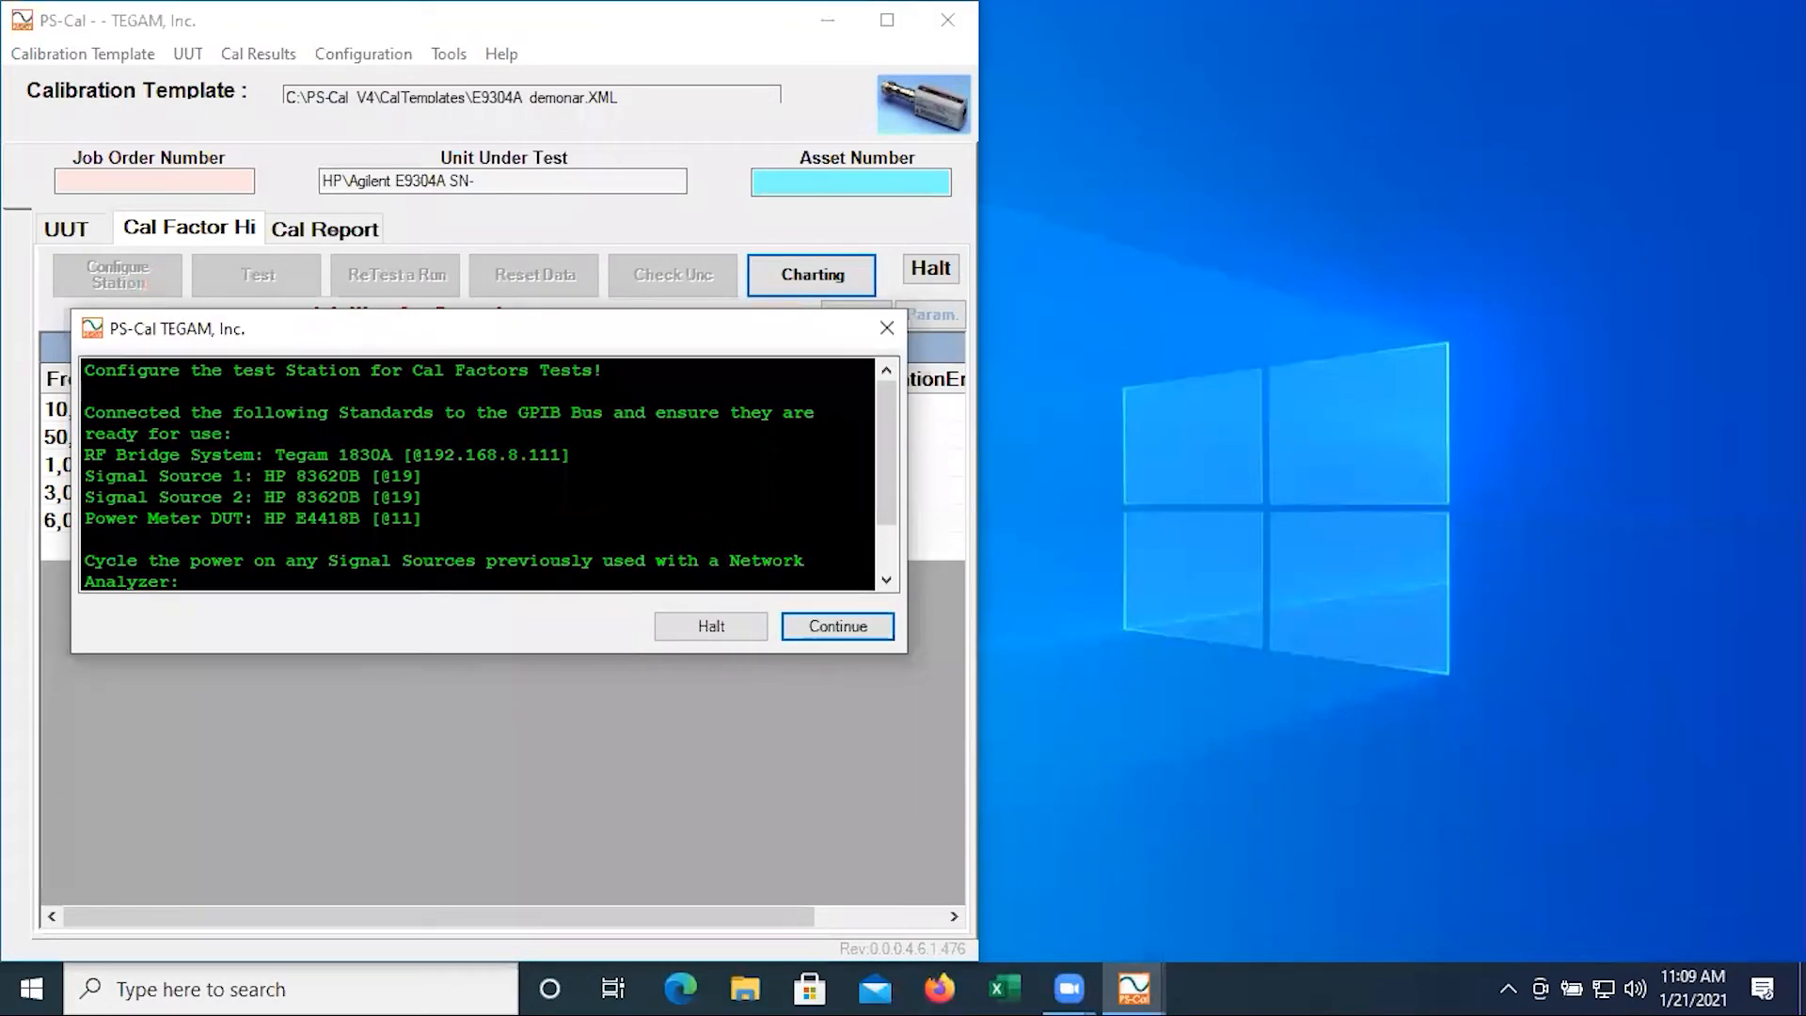
click(835, 628)
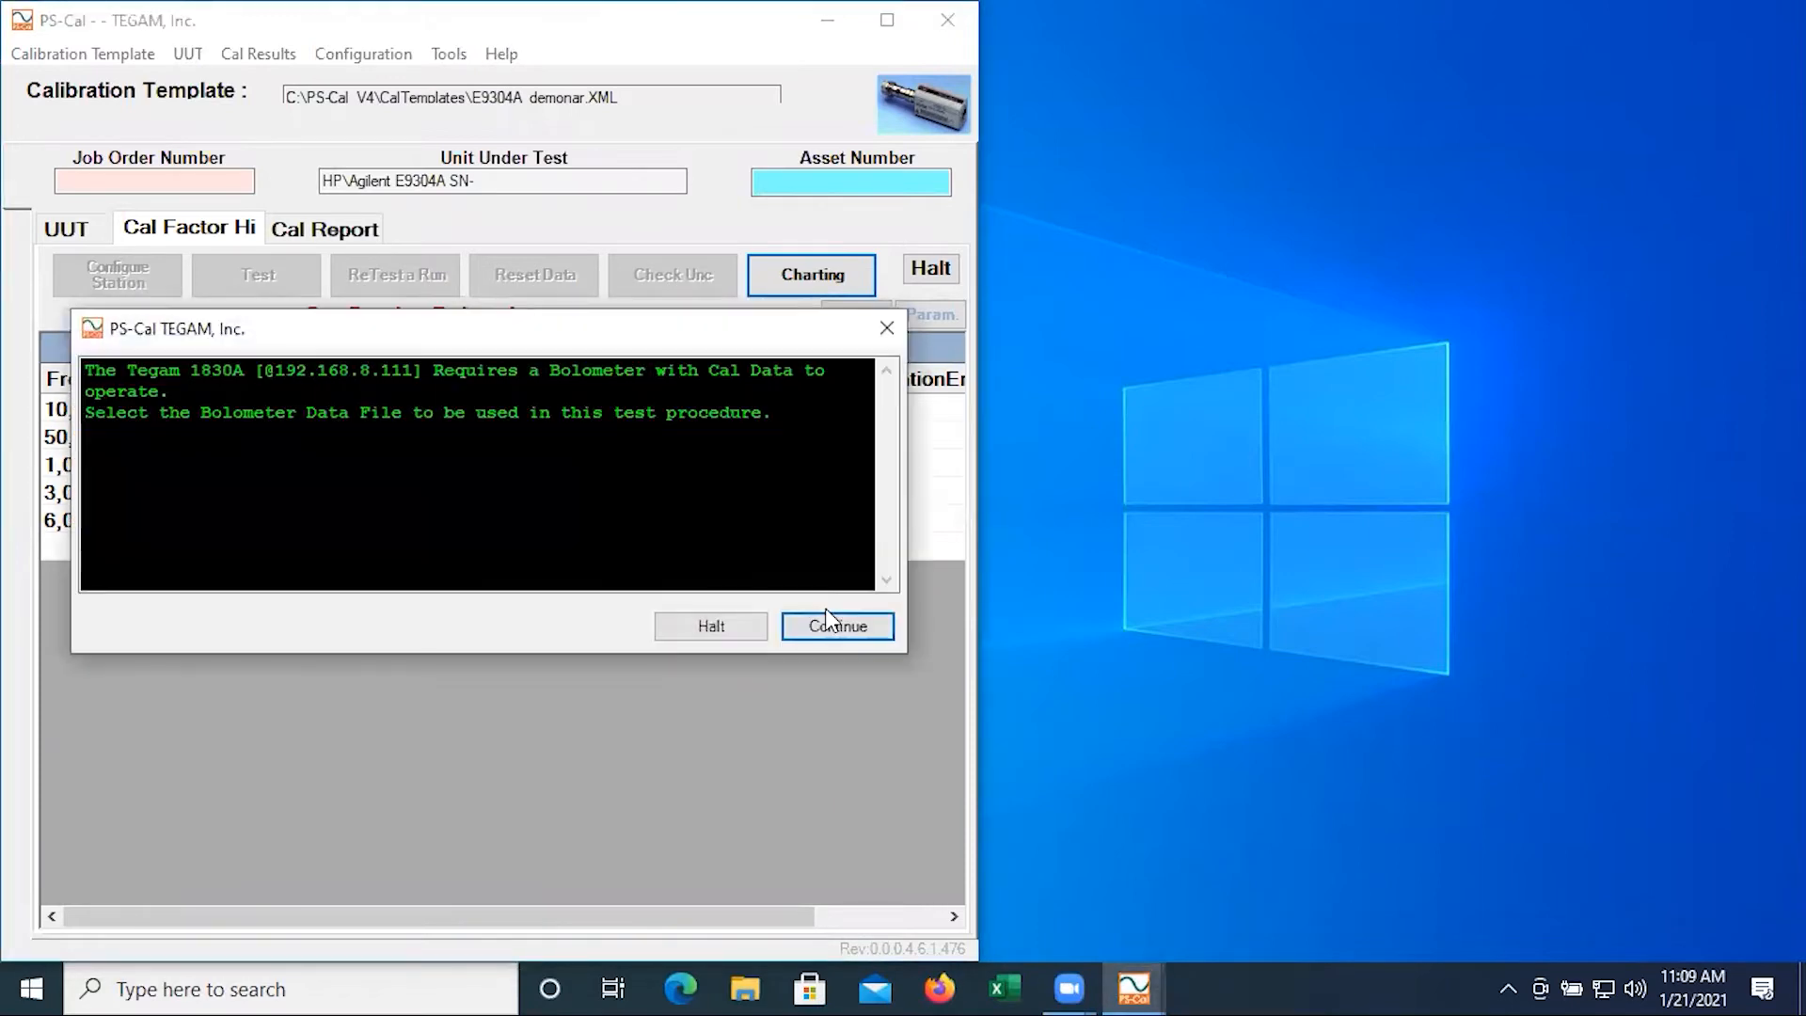
click(824, 627)
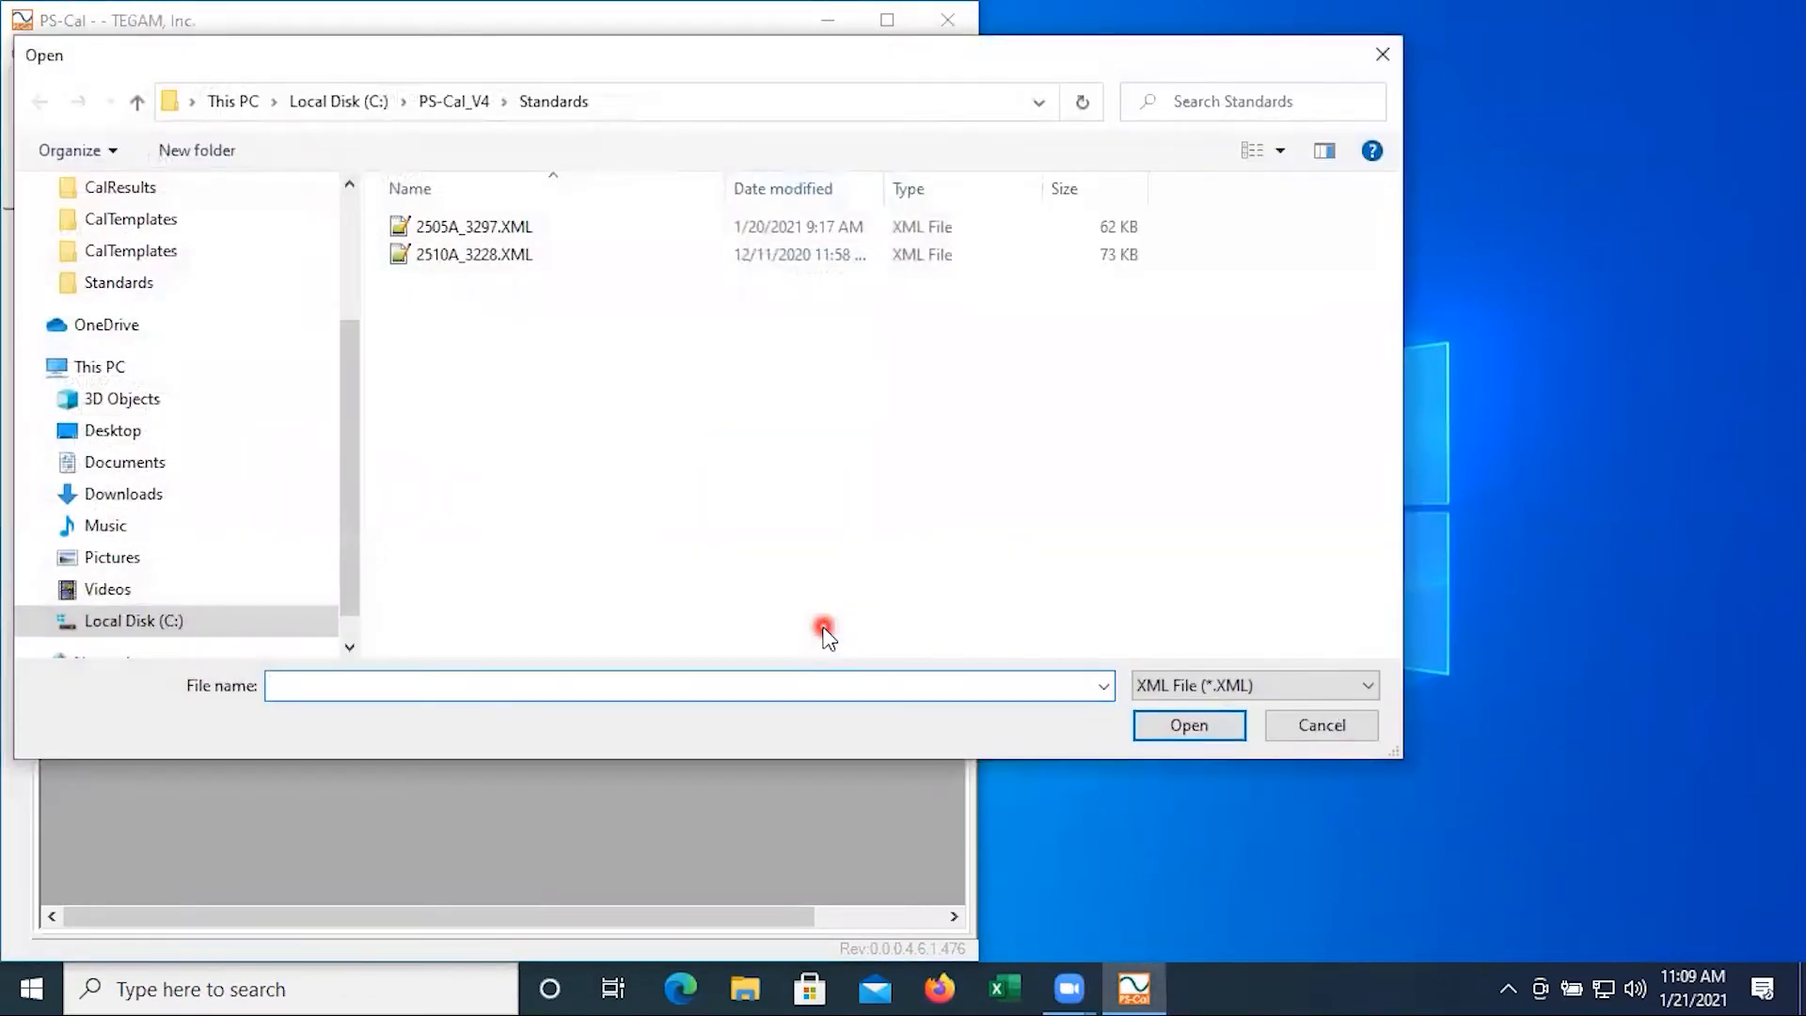
click(494, 227)
double_click(493, 227)
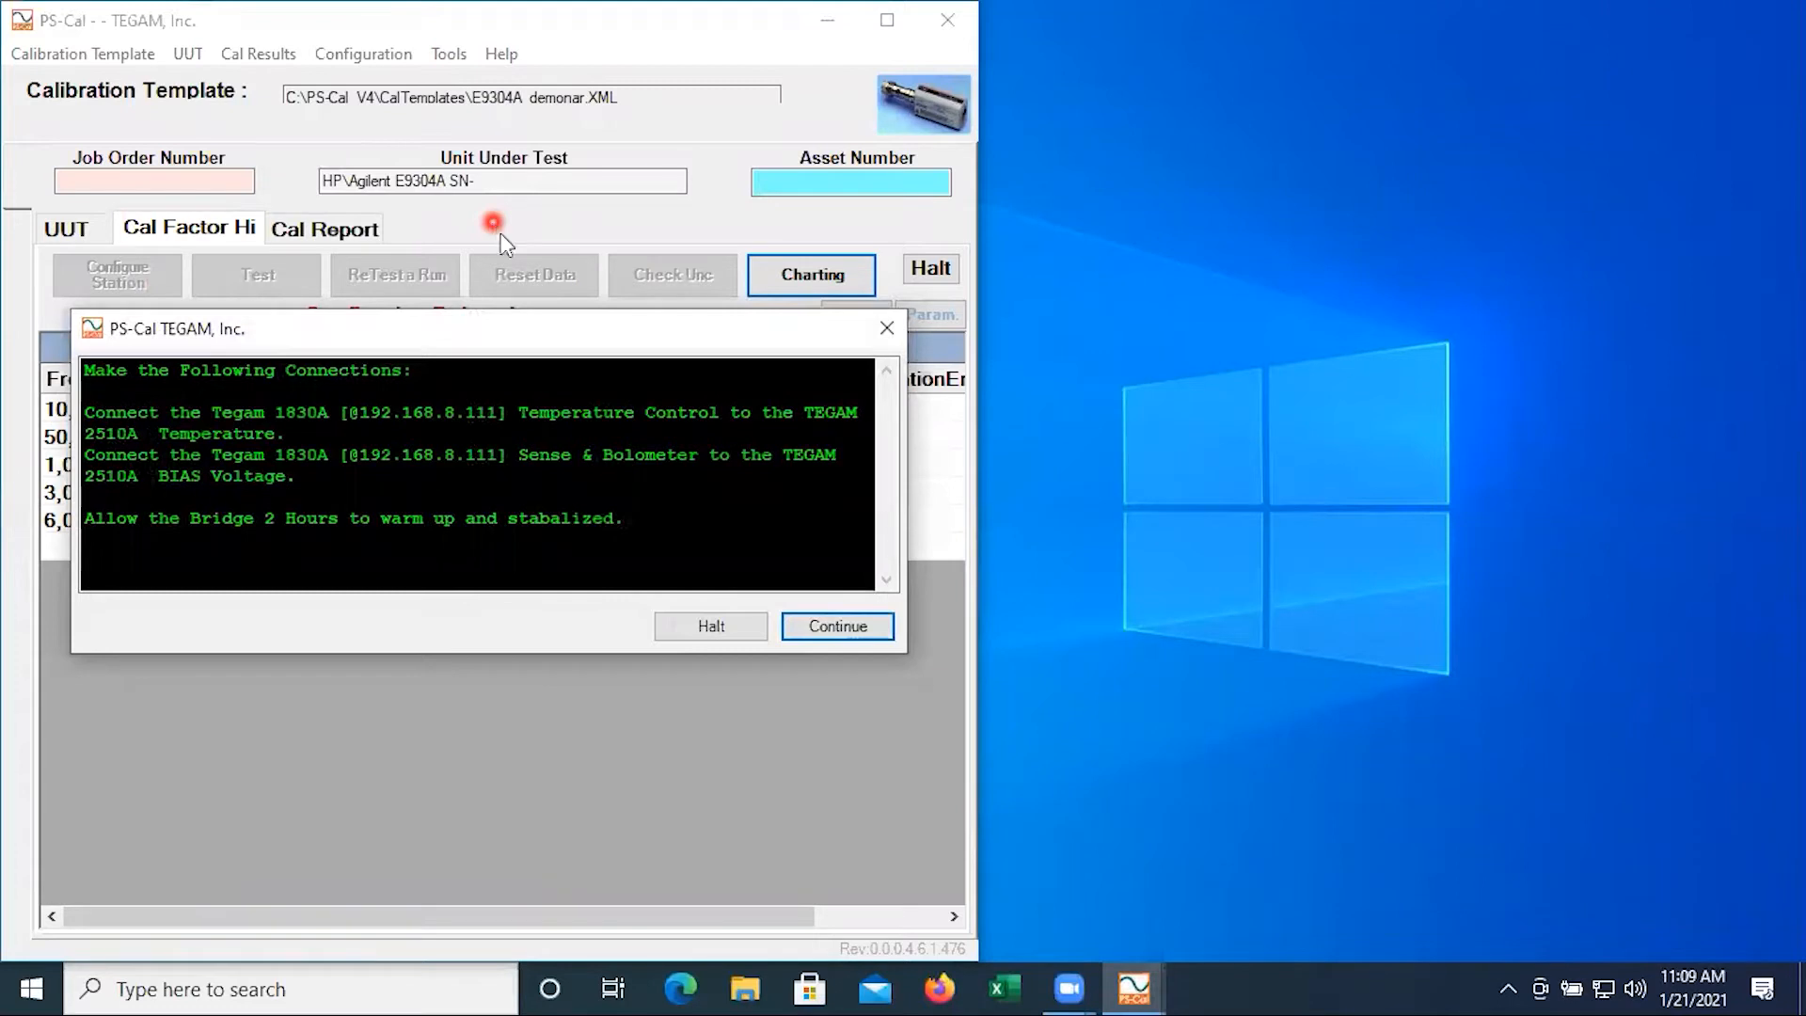
click(855, 629)
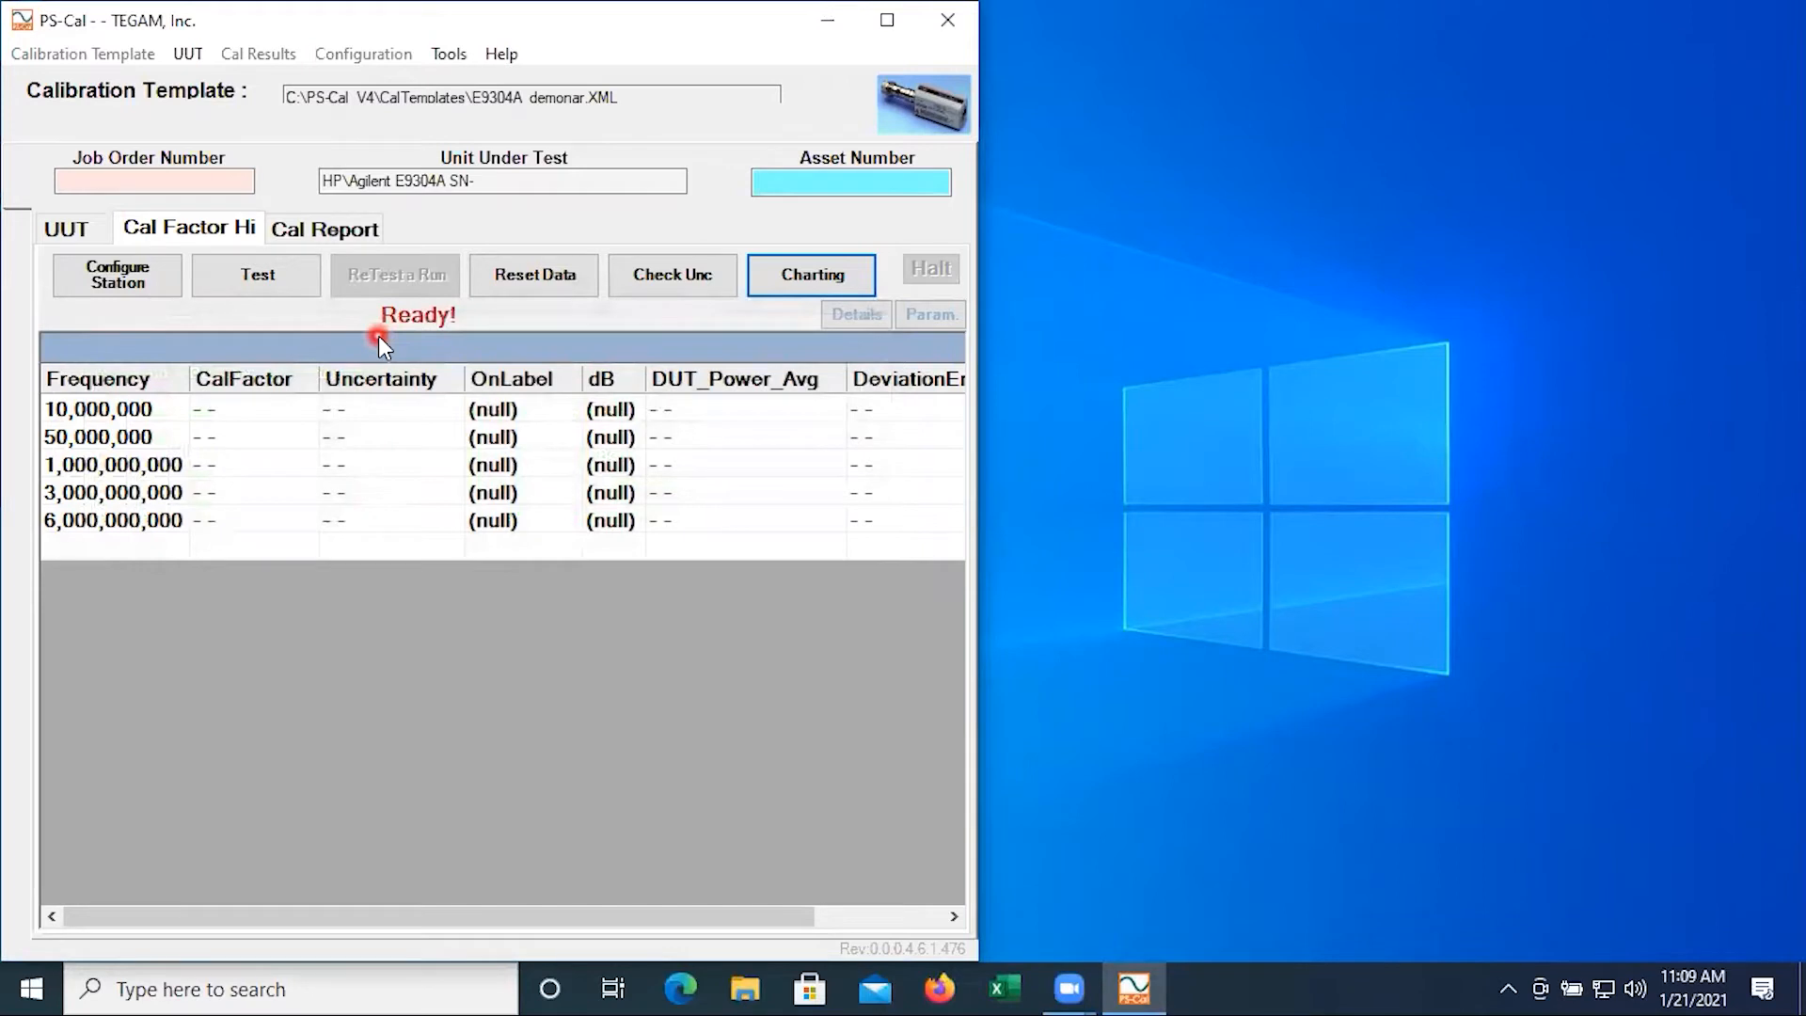
Run the cal factor test, skipping the DUT sensor zero and calibration and acknowledging the sensor connection to the assembly output
click(299, 274)
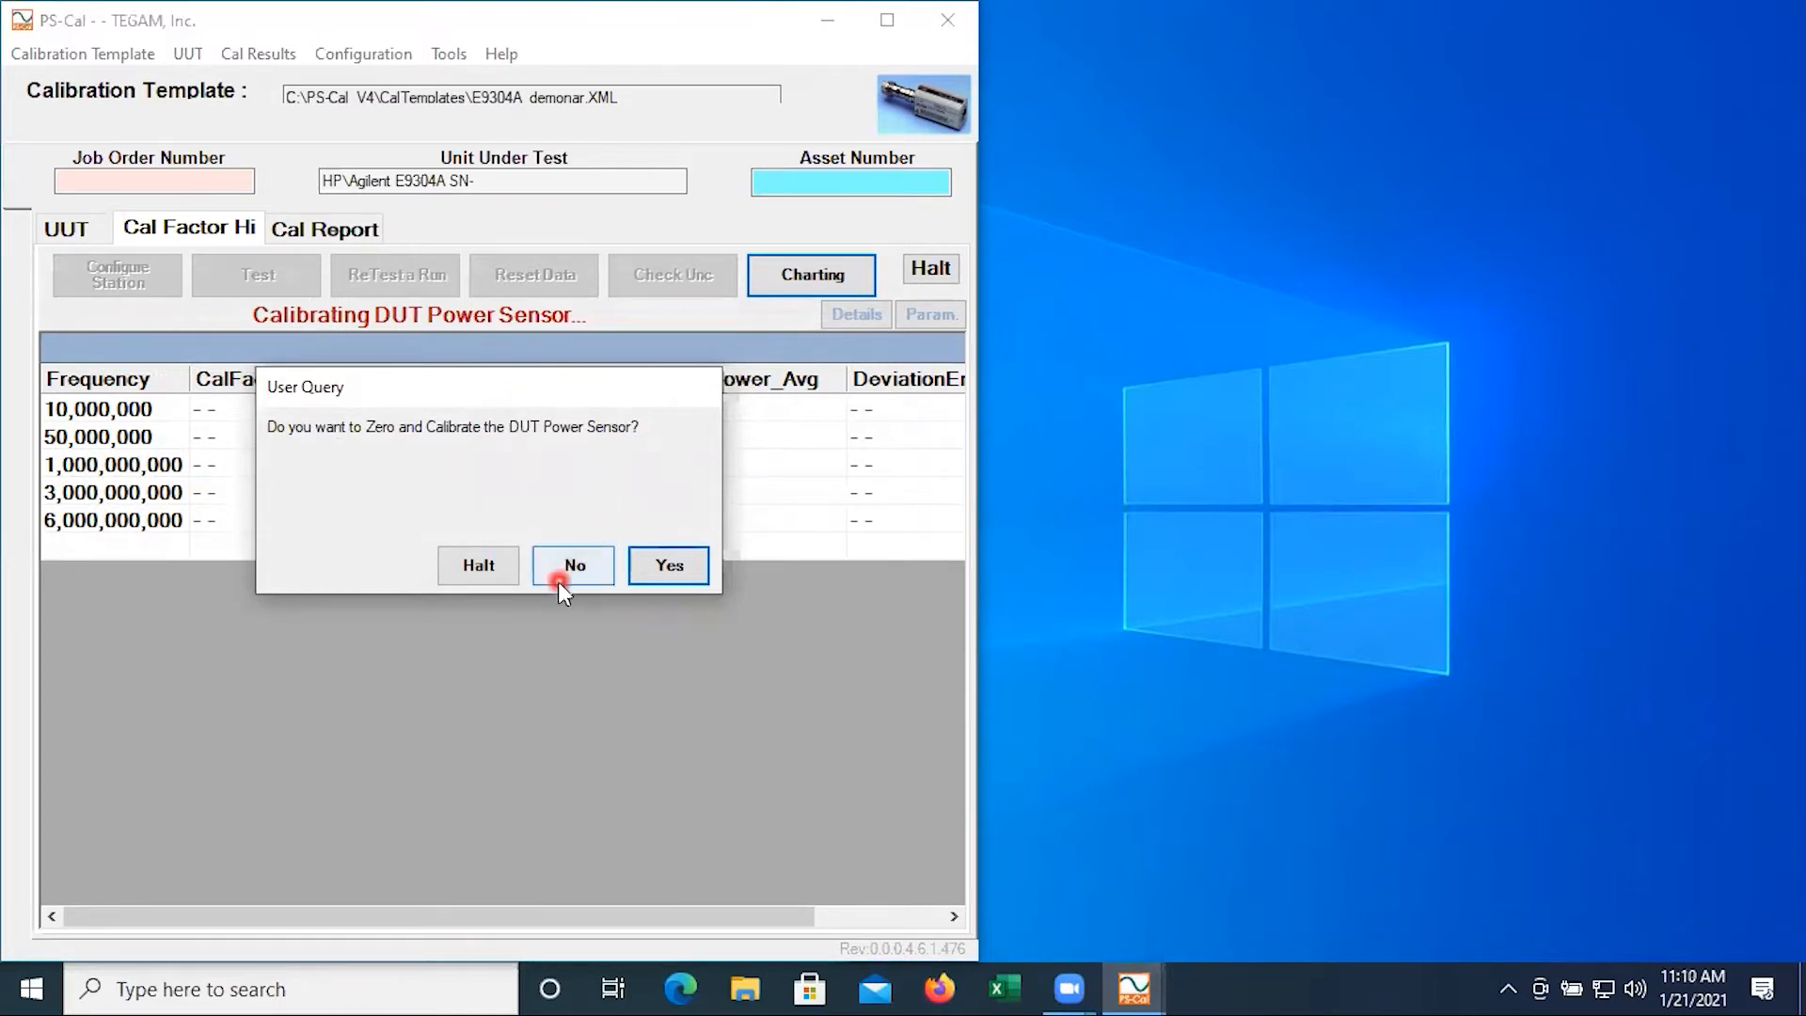
click(605, 569)
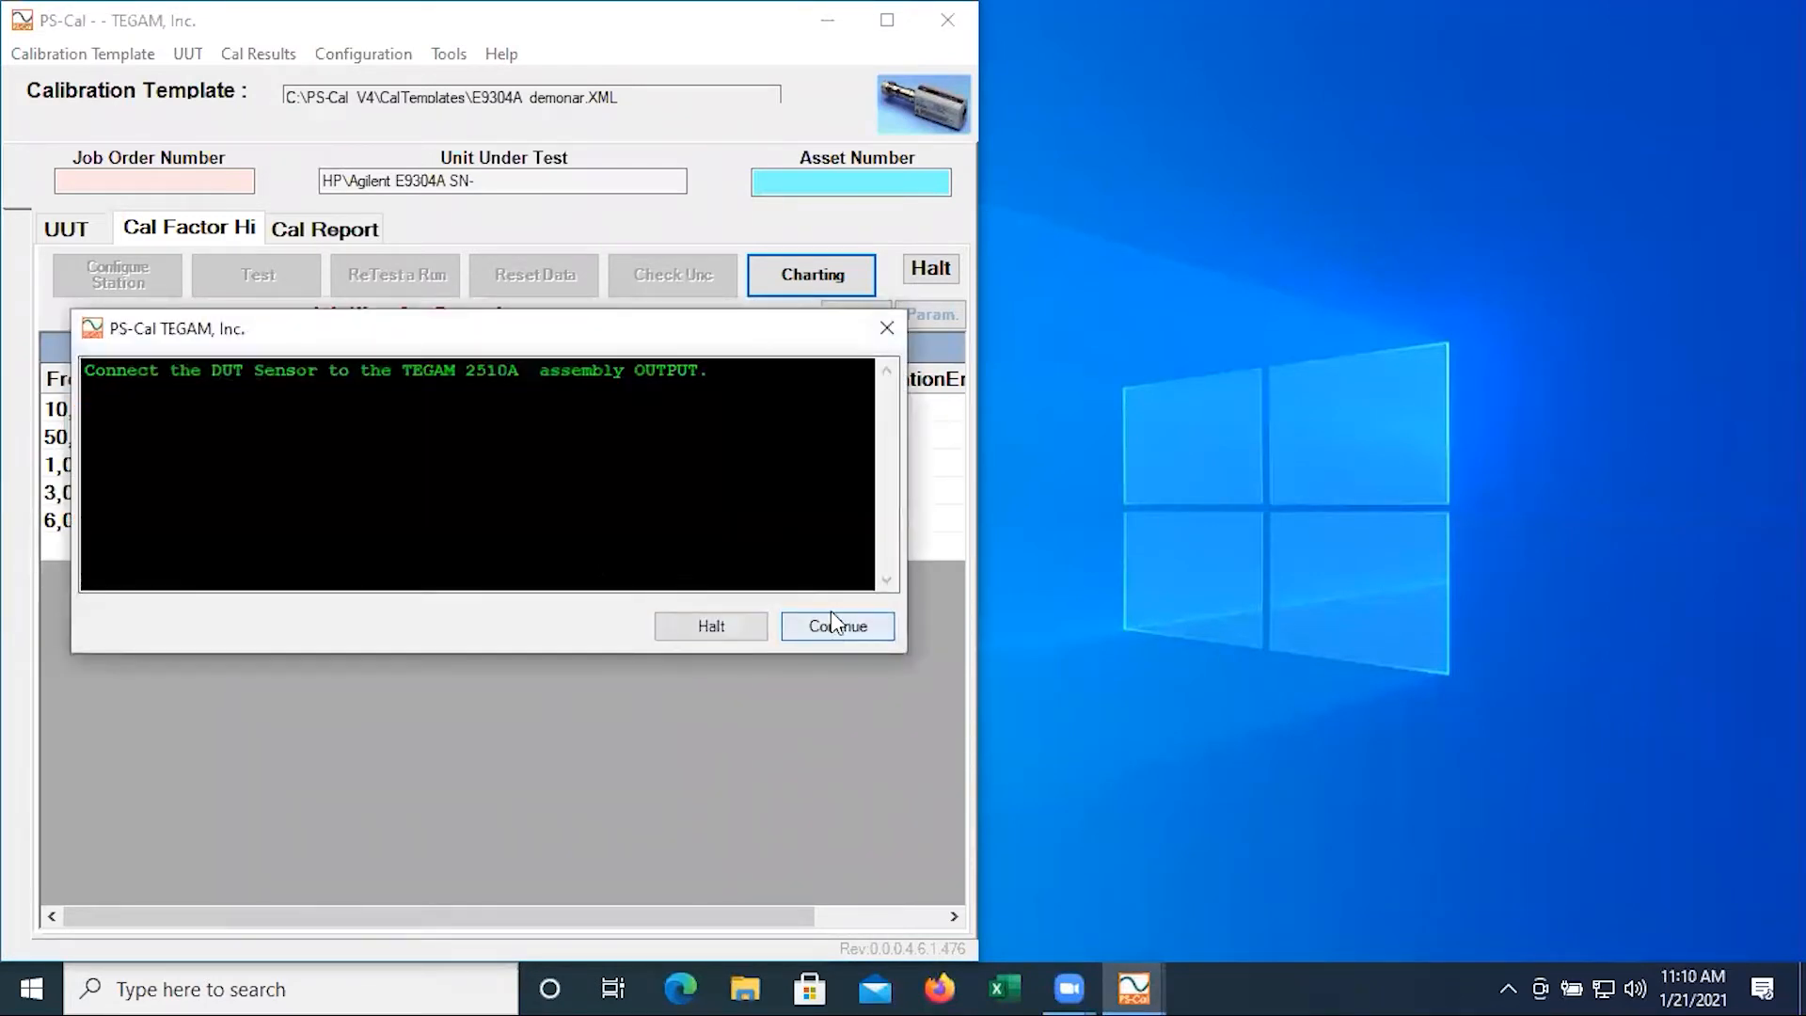
click(834, 627)
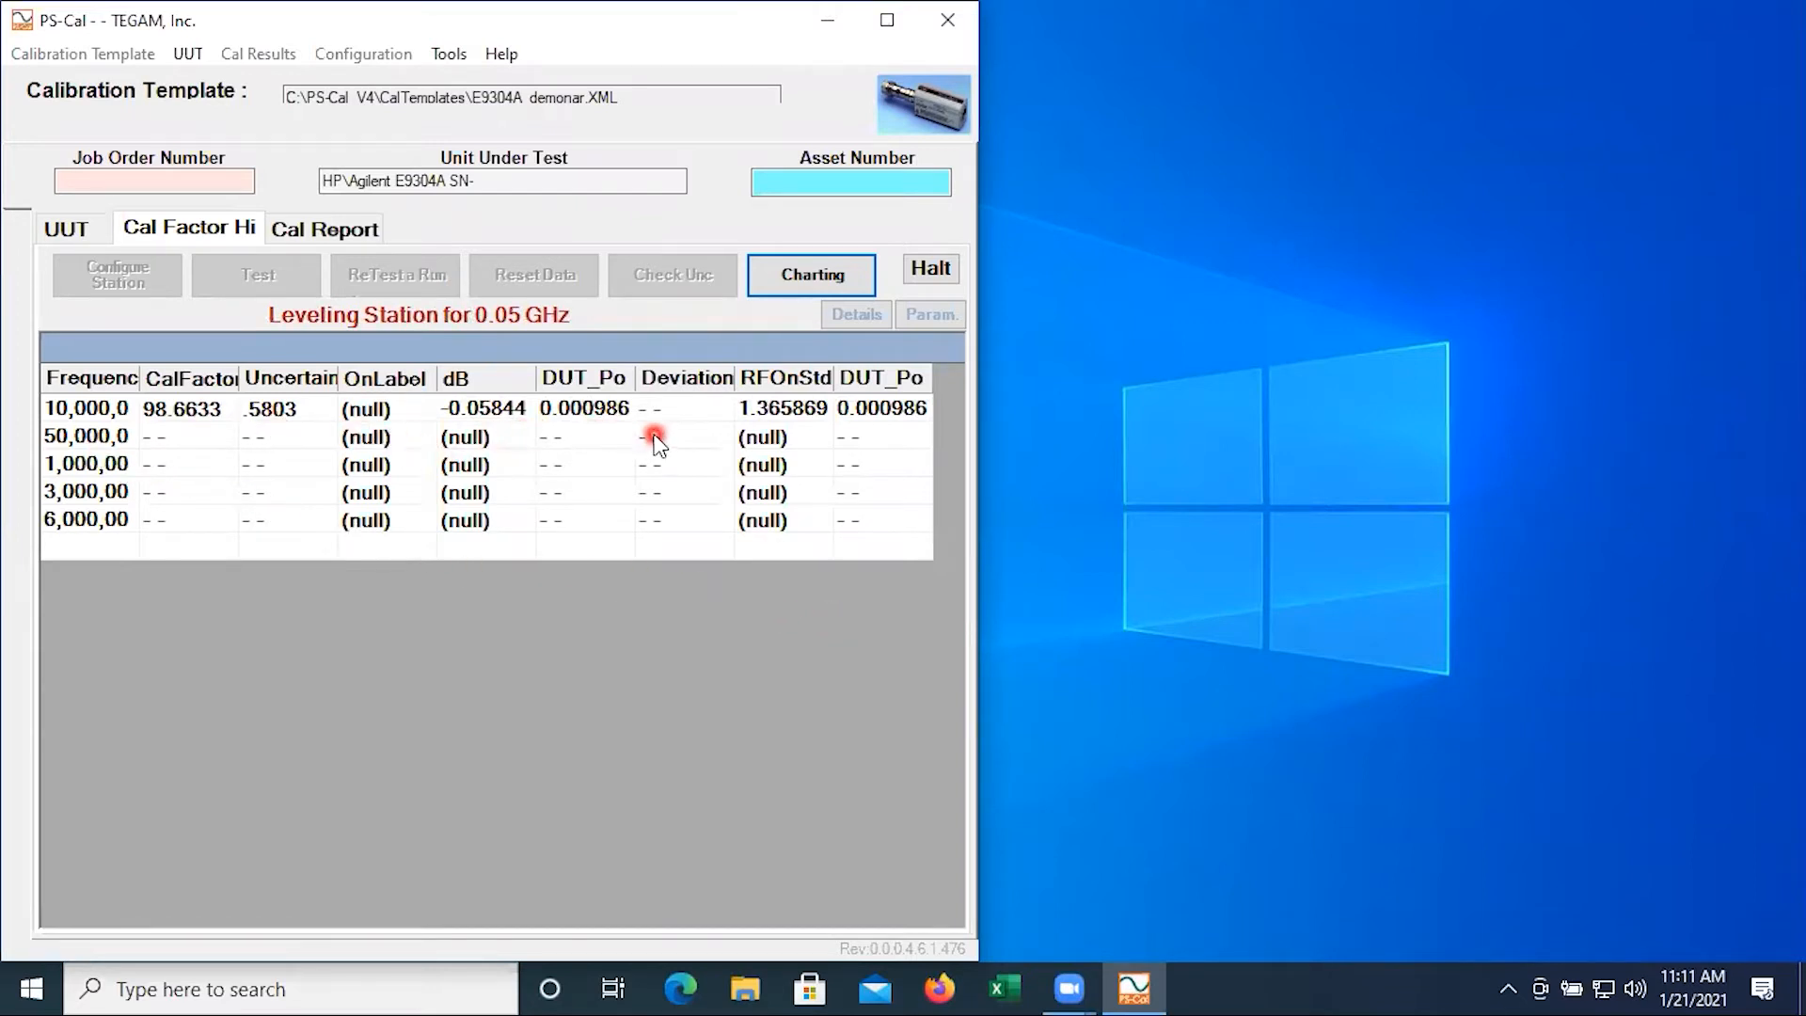
Open the cal factor chart and place its window beside the main window so the results table stays uncovered
click(772, 280)
click(848, 183)
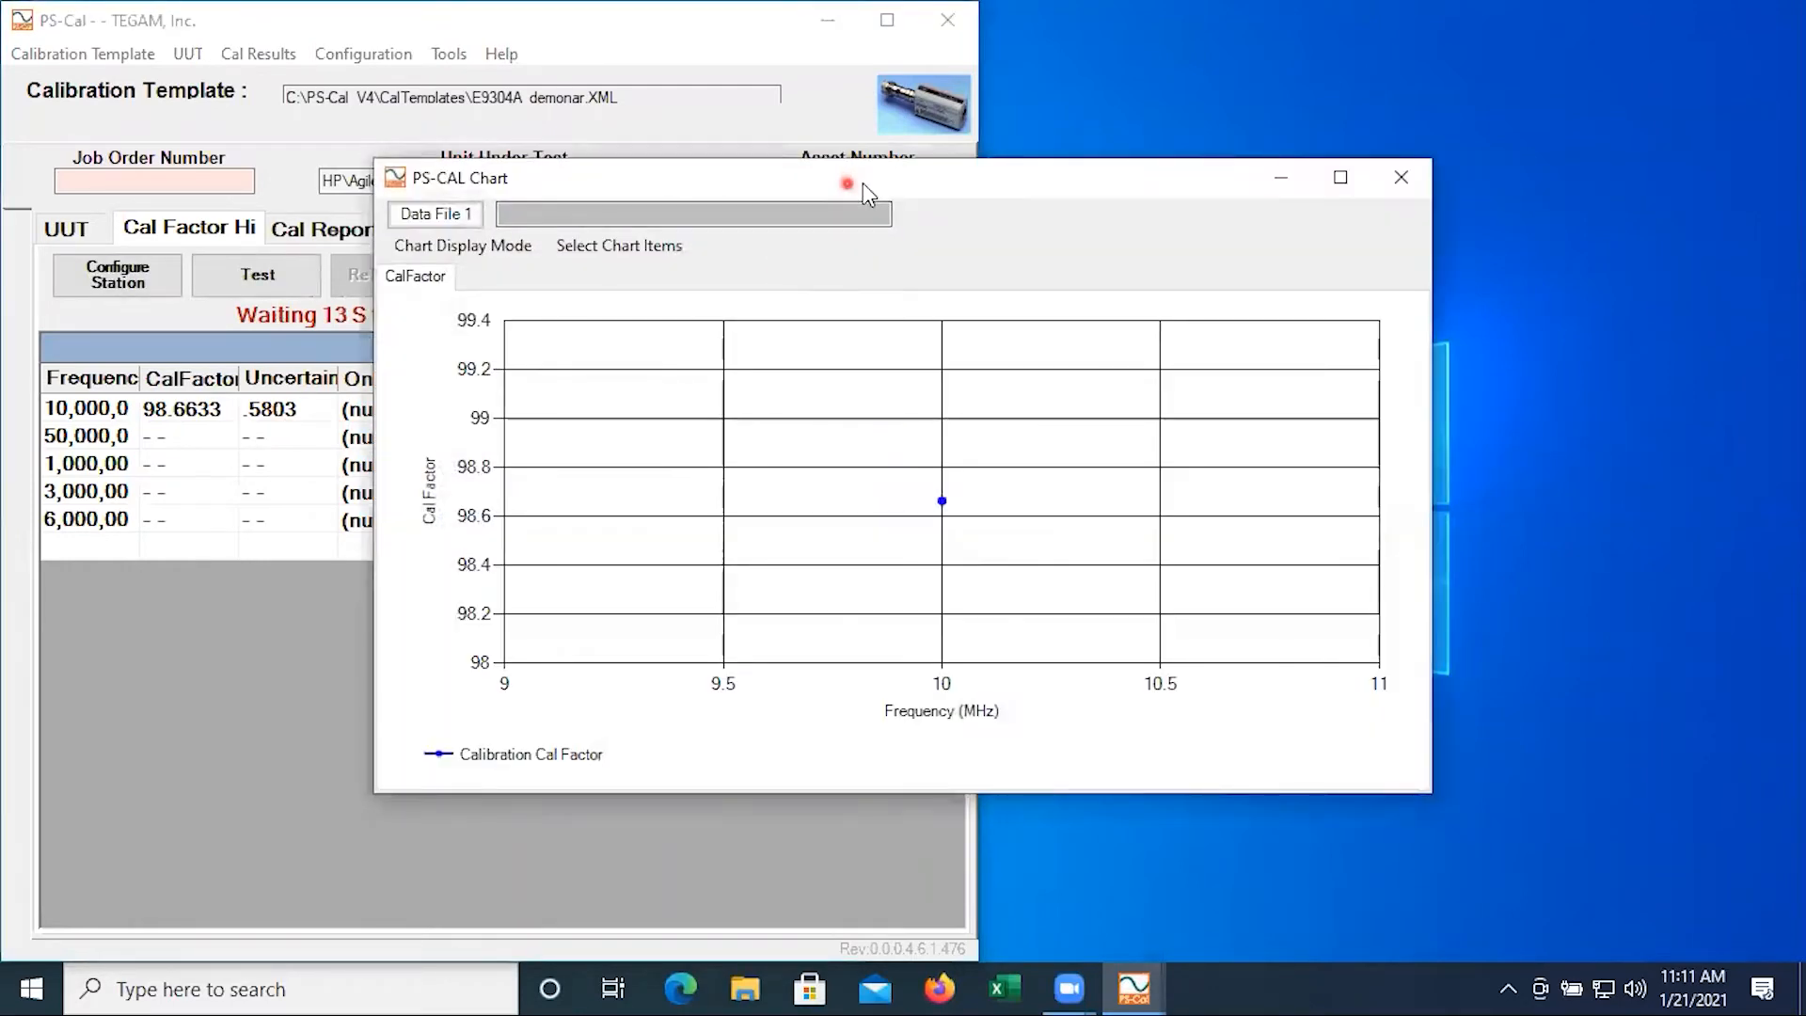
drag(861, 183, 1802, 189)
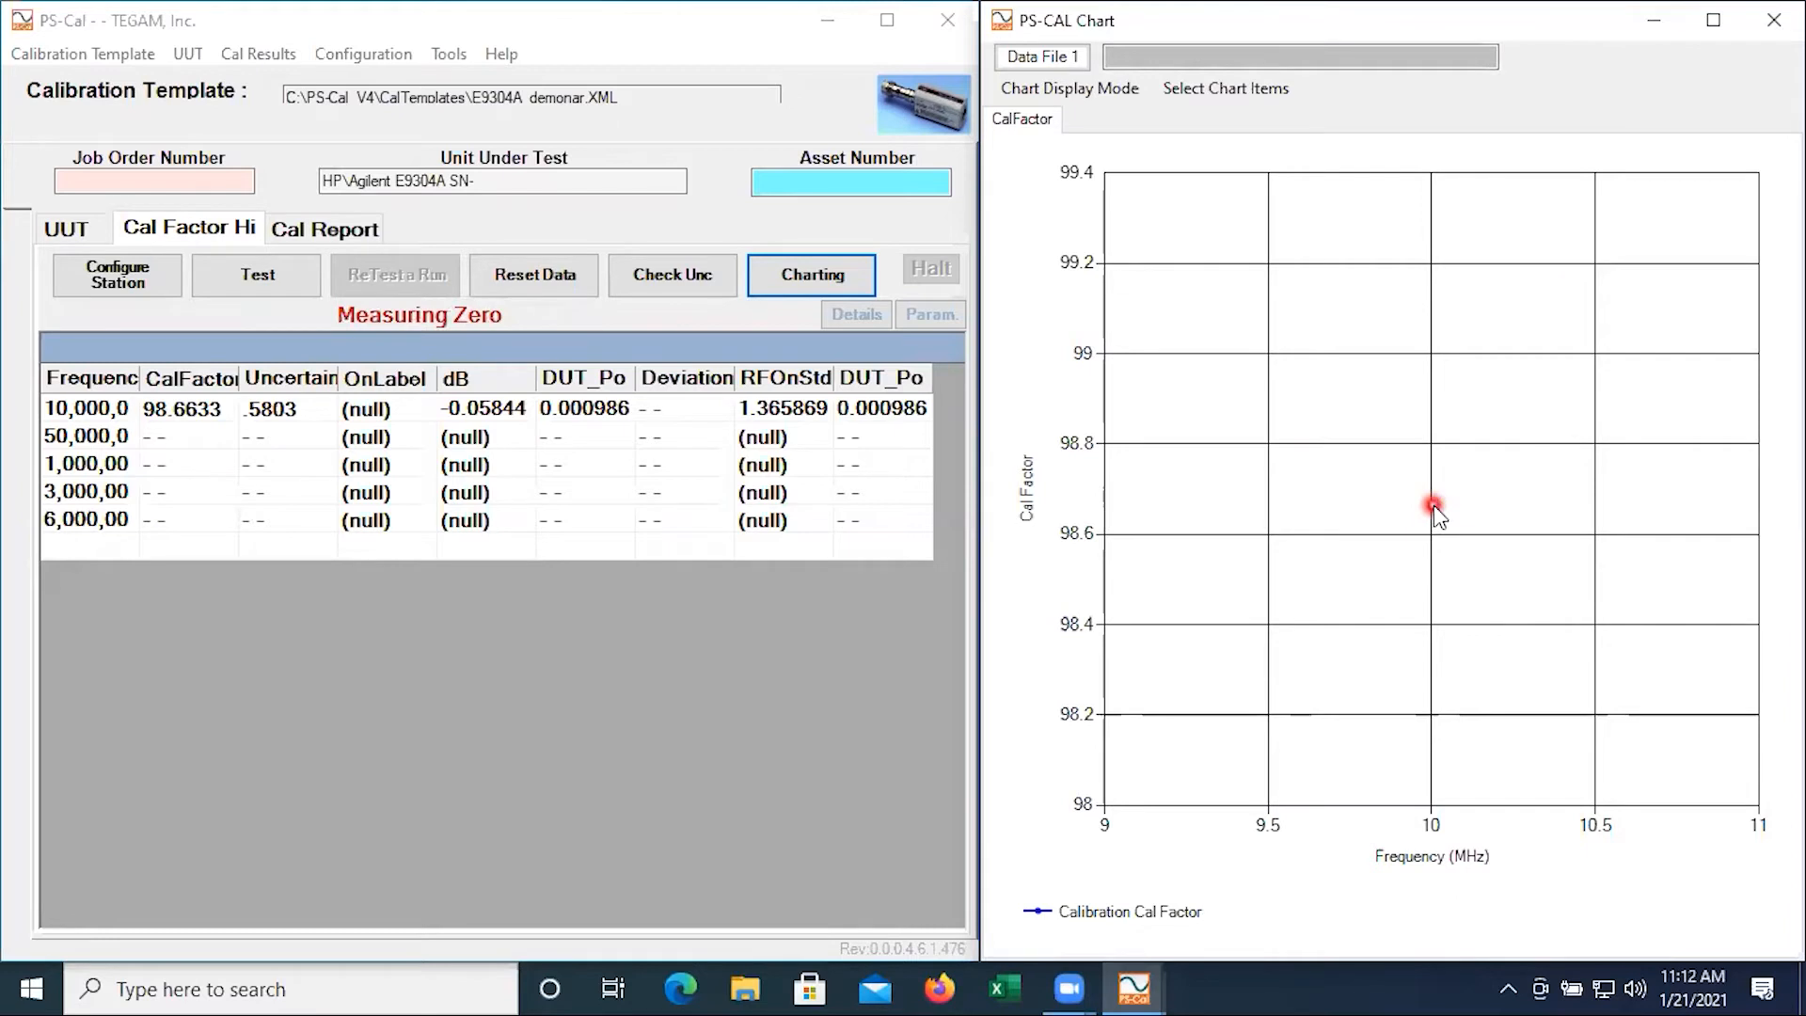
mouse_move(1434, 512)
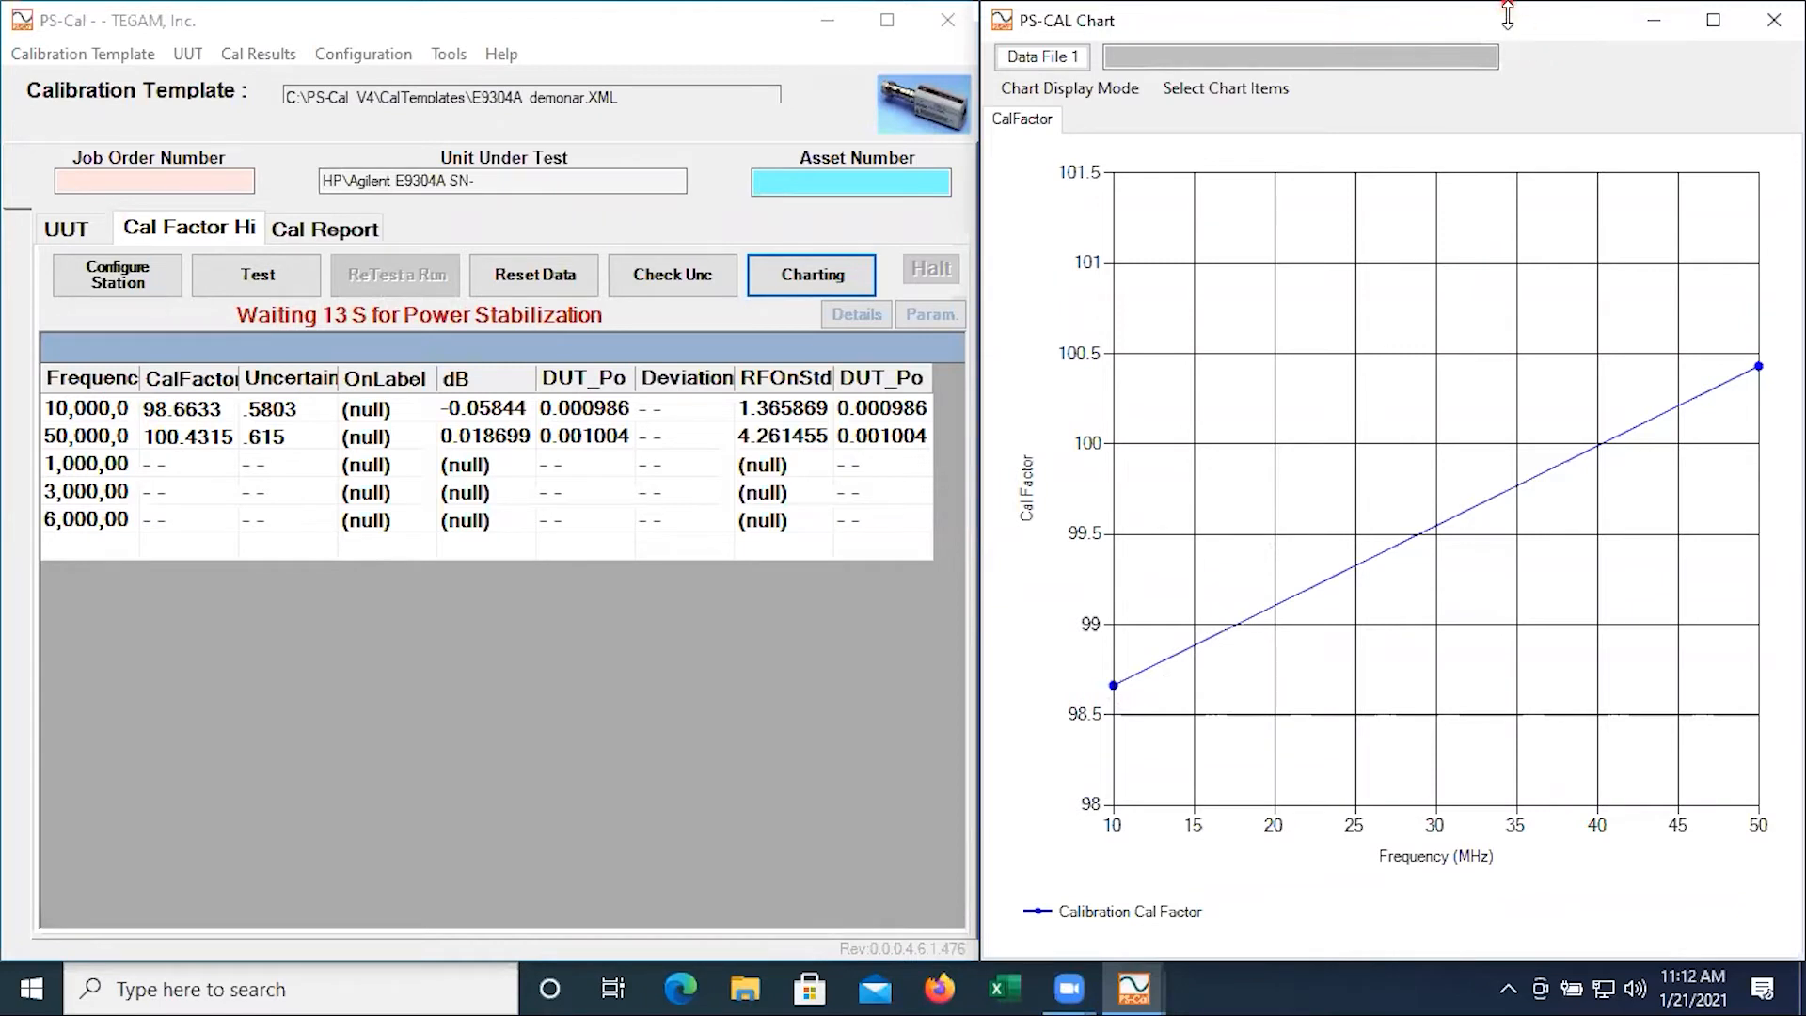
drag(1508, 13, 1508, 64)
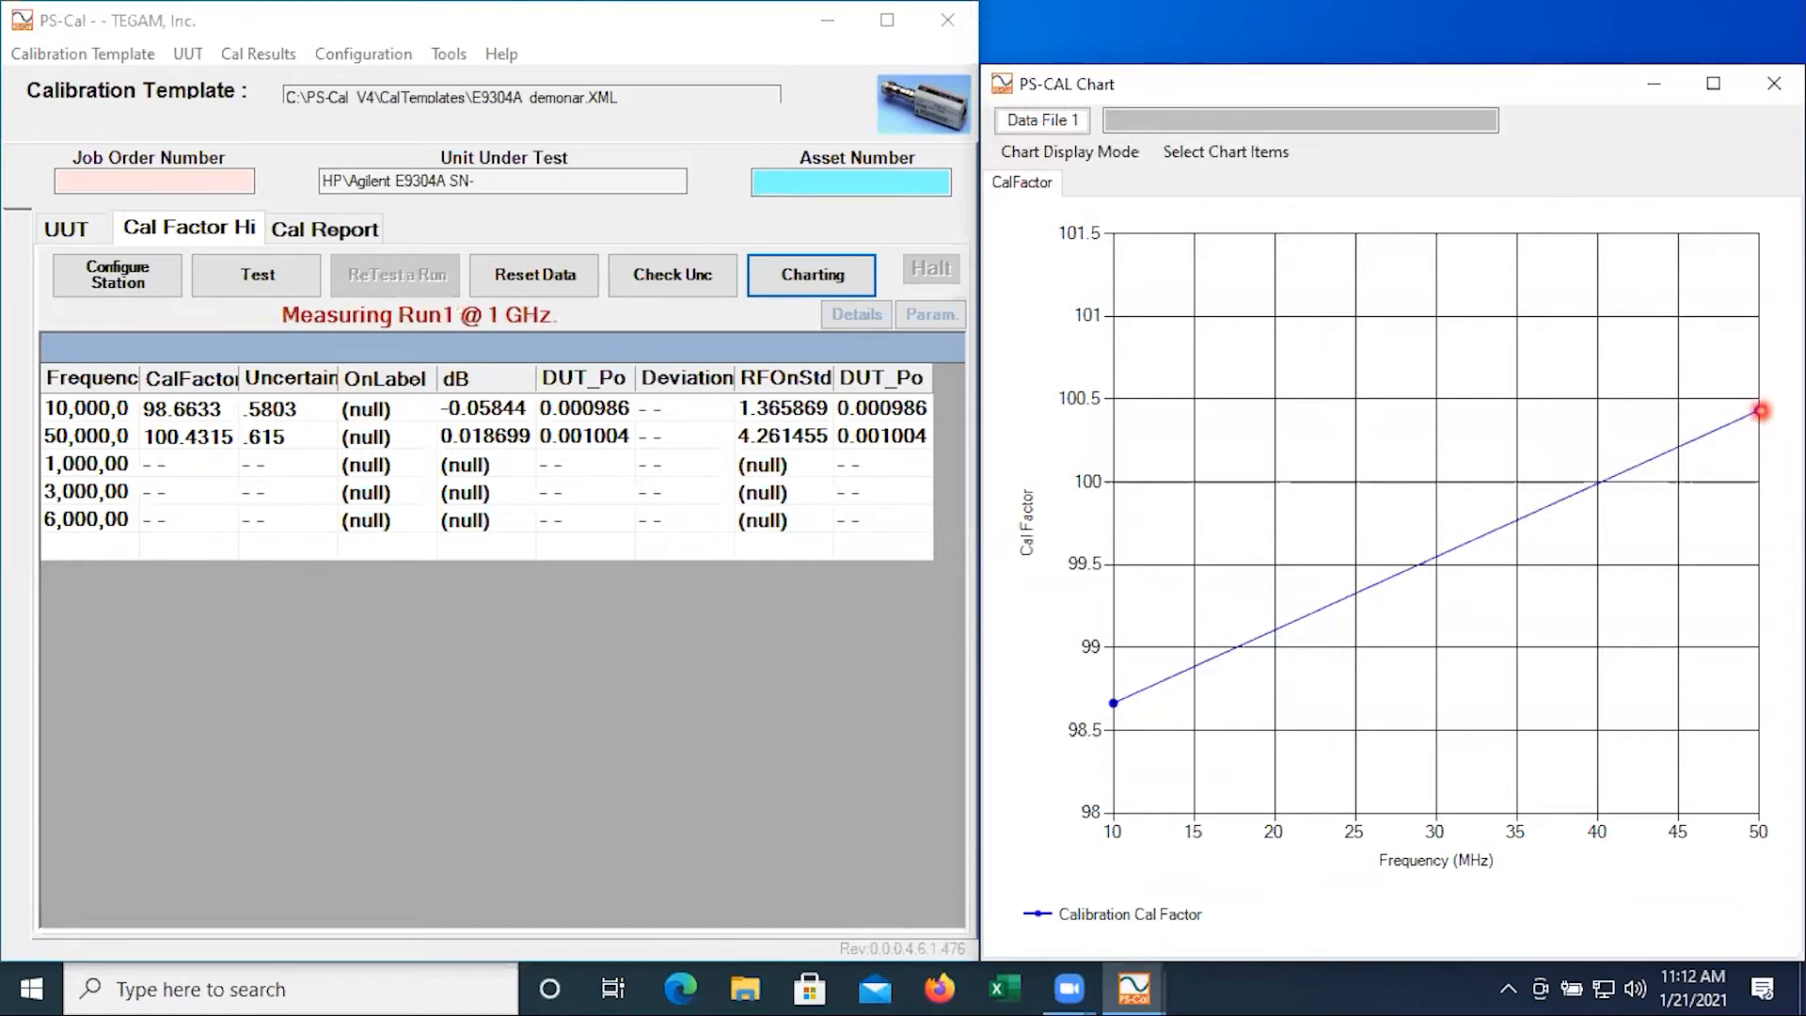
Add the Uncertainty bars to the cal factor chart and examine them at the measured frequencies
mouse_move(1759, 410)
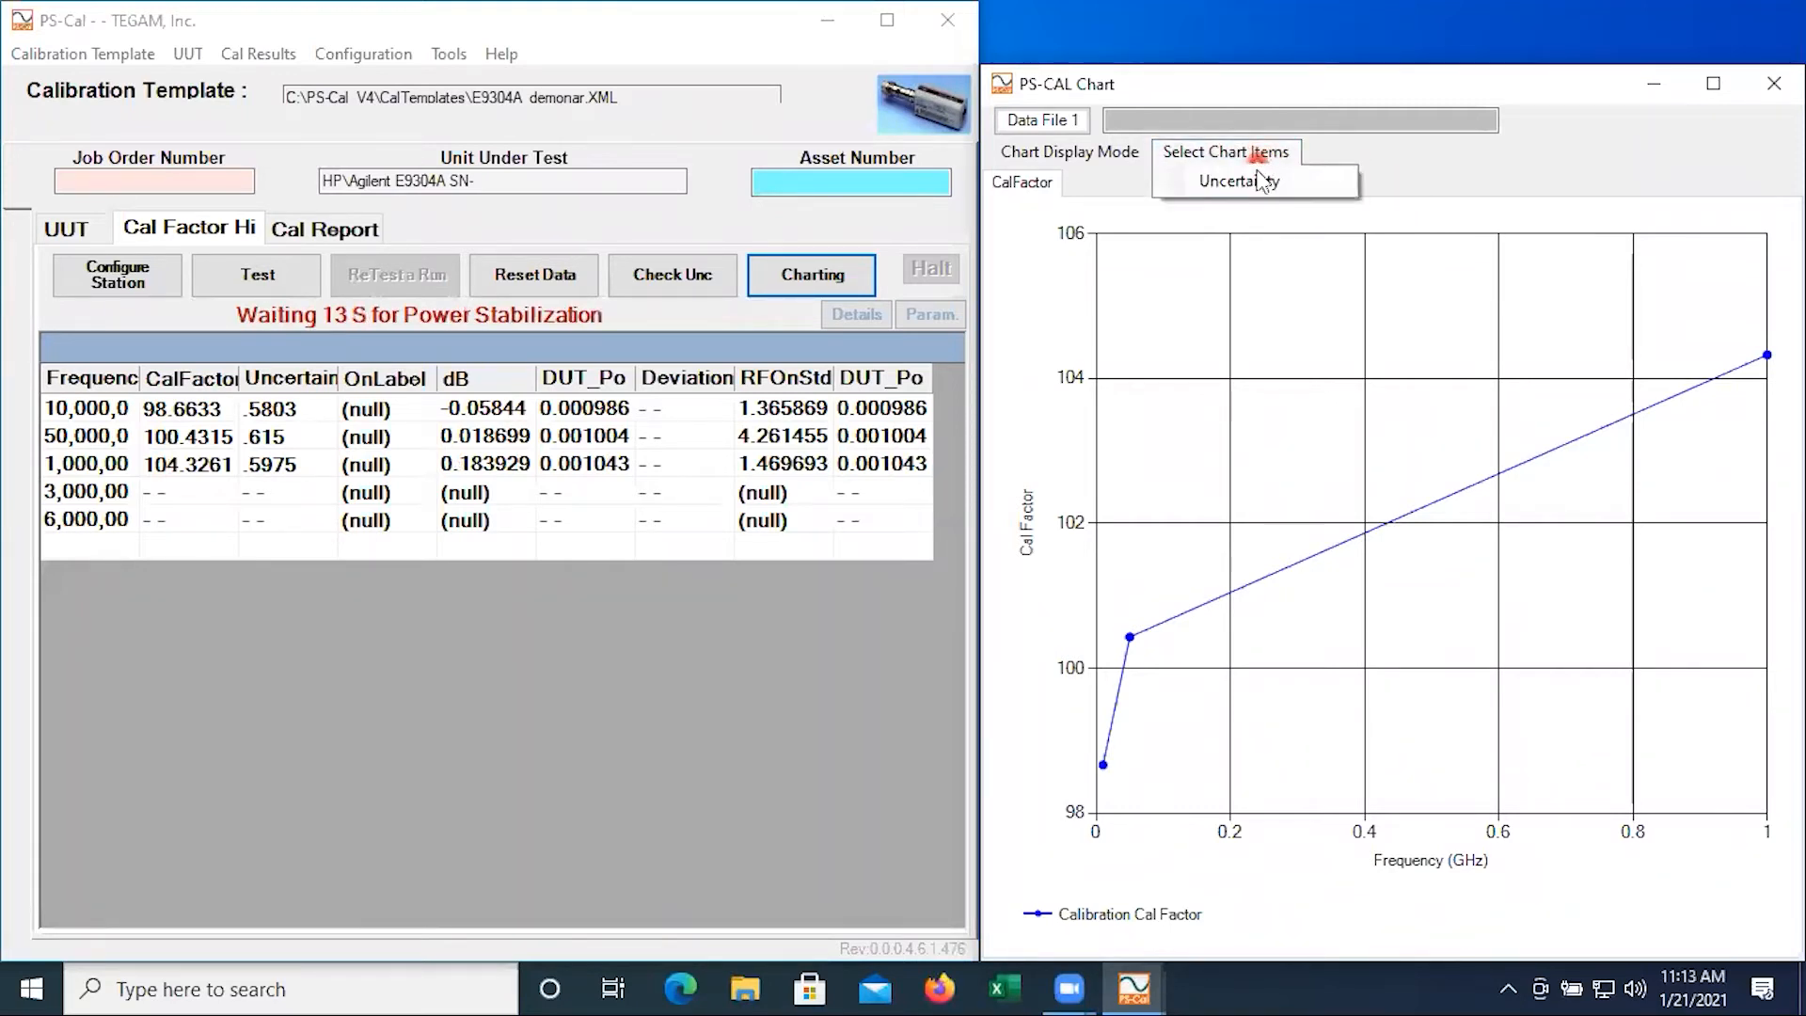
click(1262, 186)
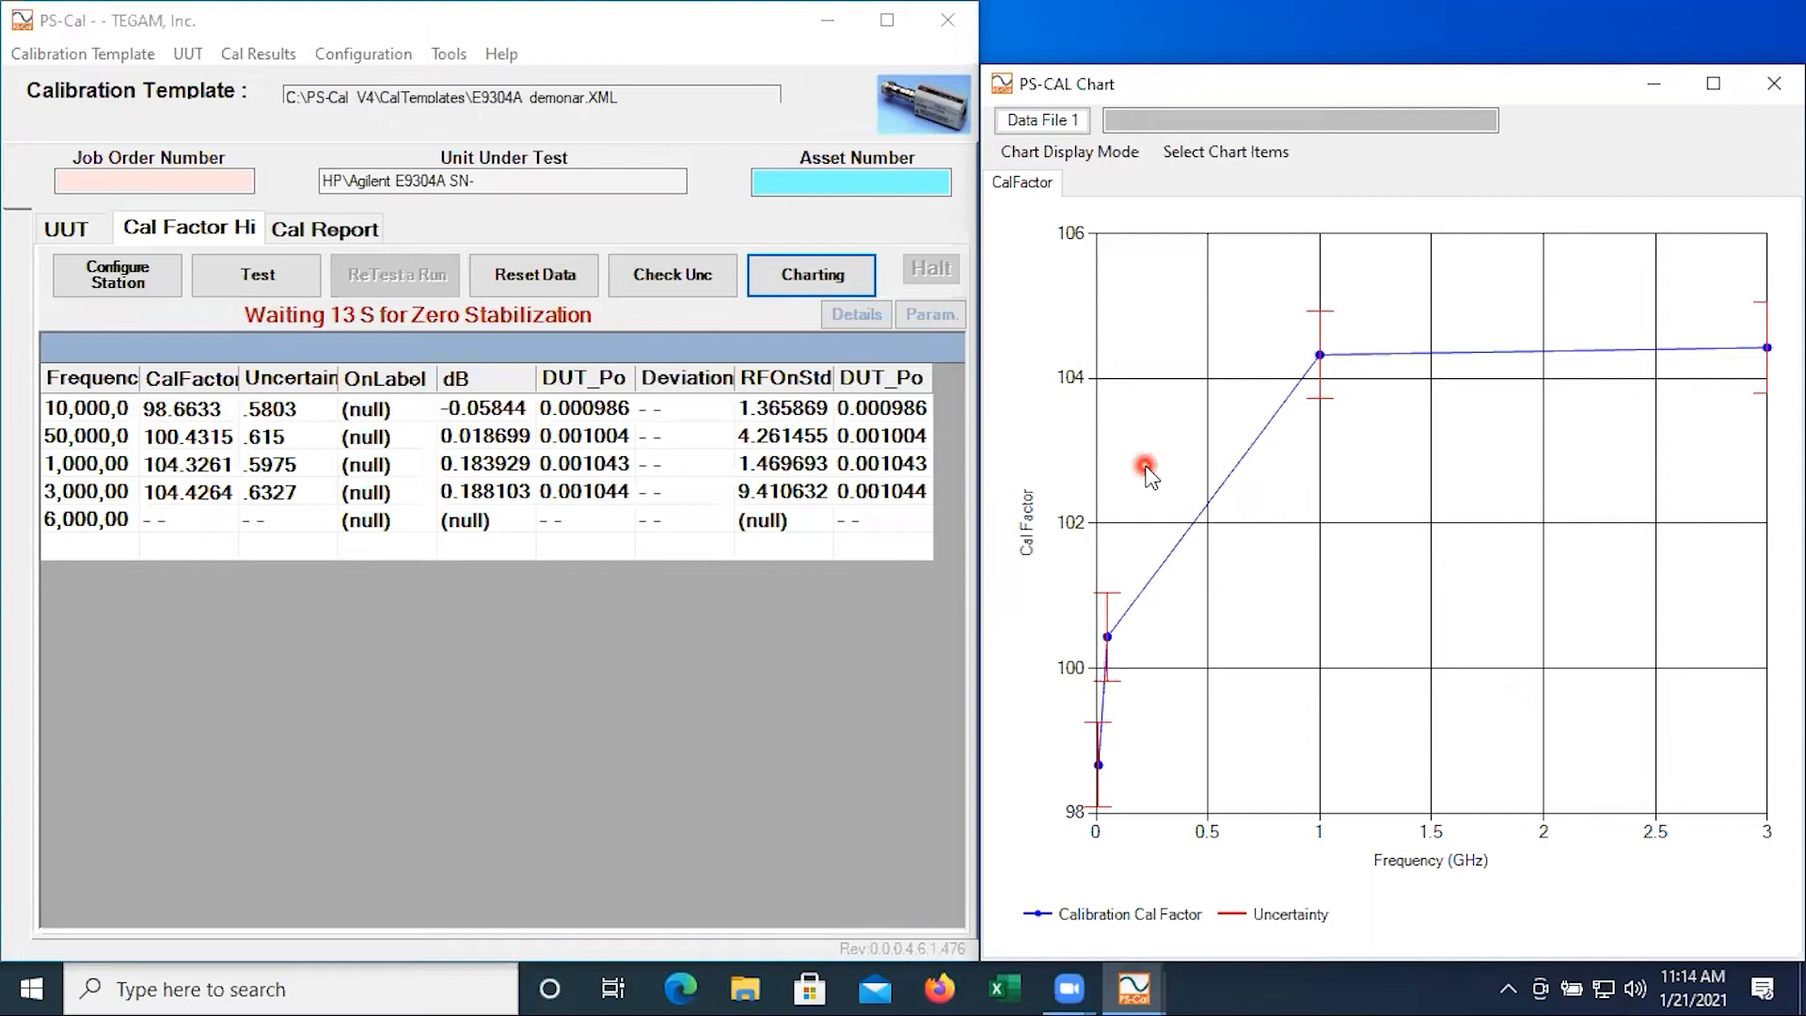
mouse_move(1321, 325)
Load E9304A_historical.XML as the chart's first data file and compare its cal factors with the current calibration around 1 GHz
click(1080, 120)
double_click(952, 297)
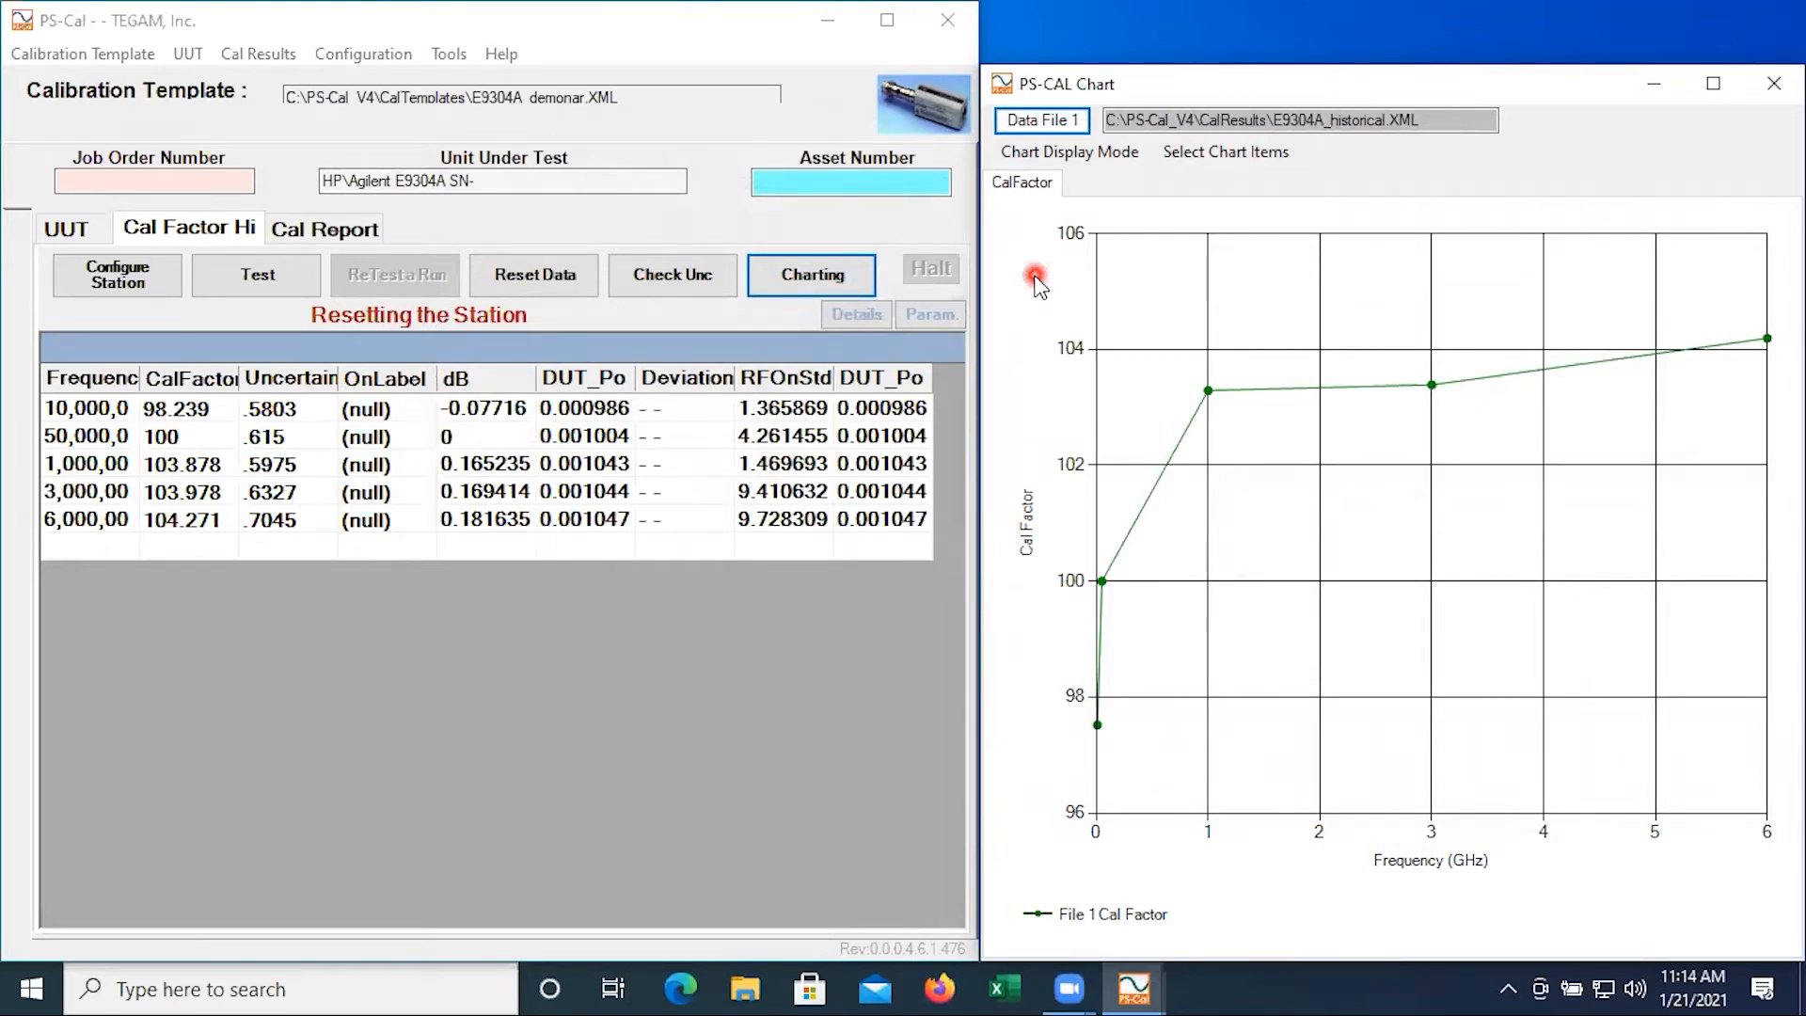
click(1134, 155)
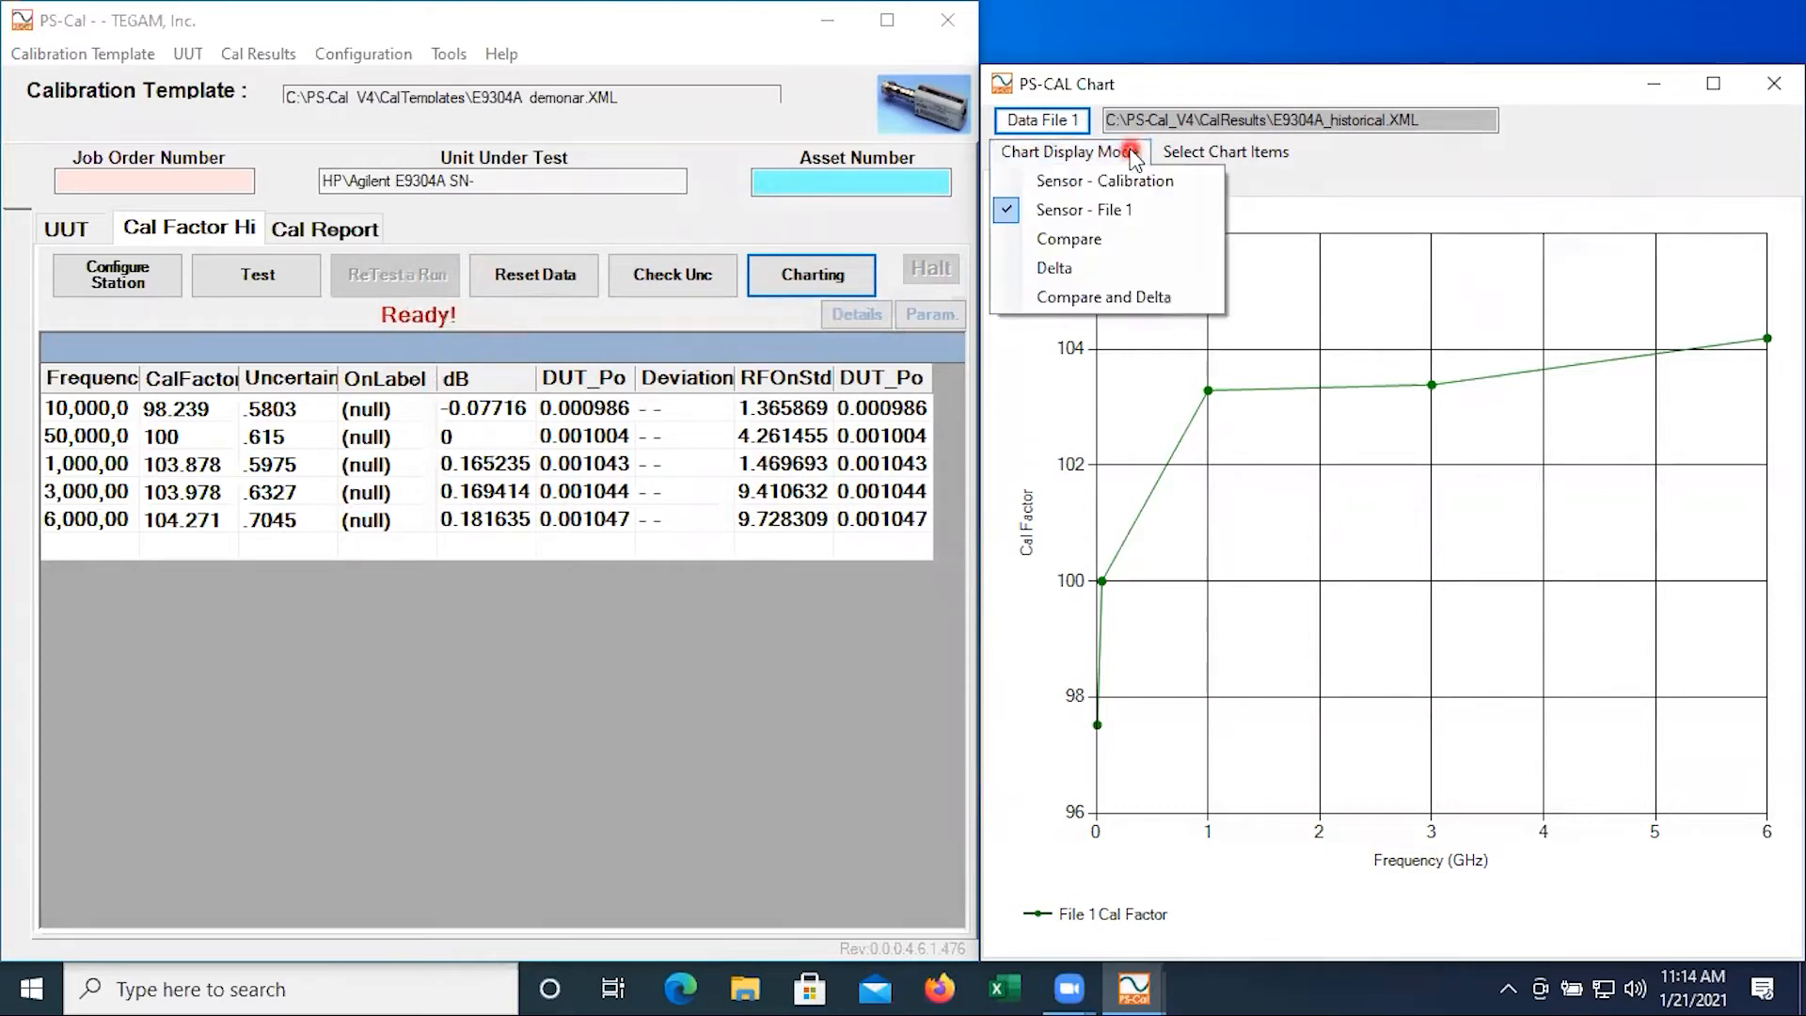
click(1090, 241)
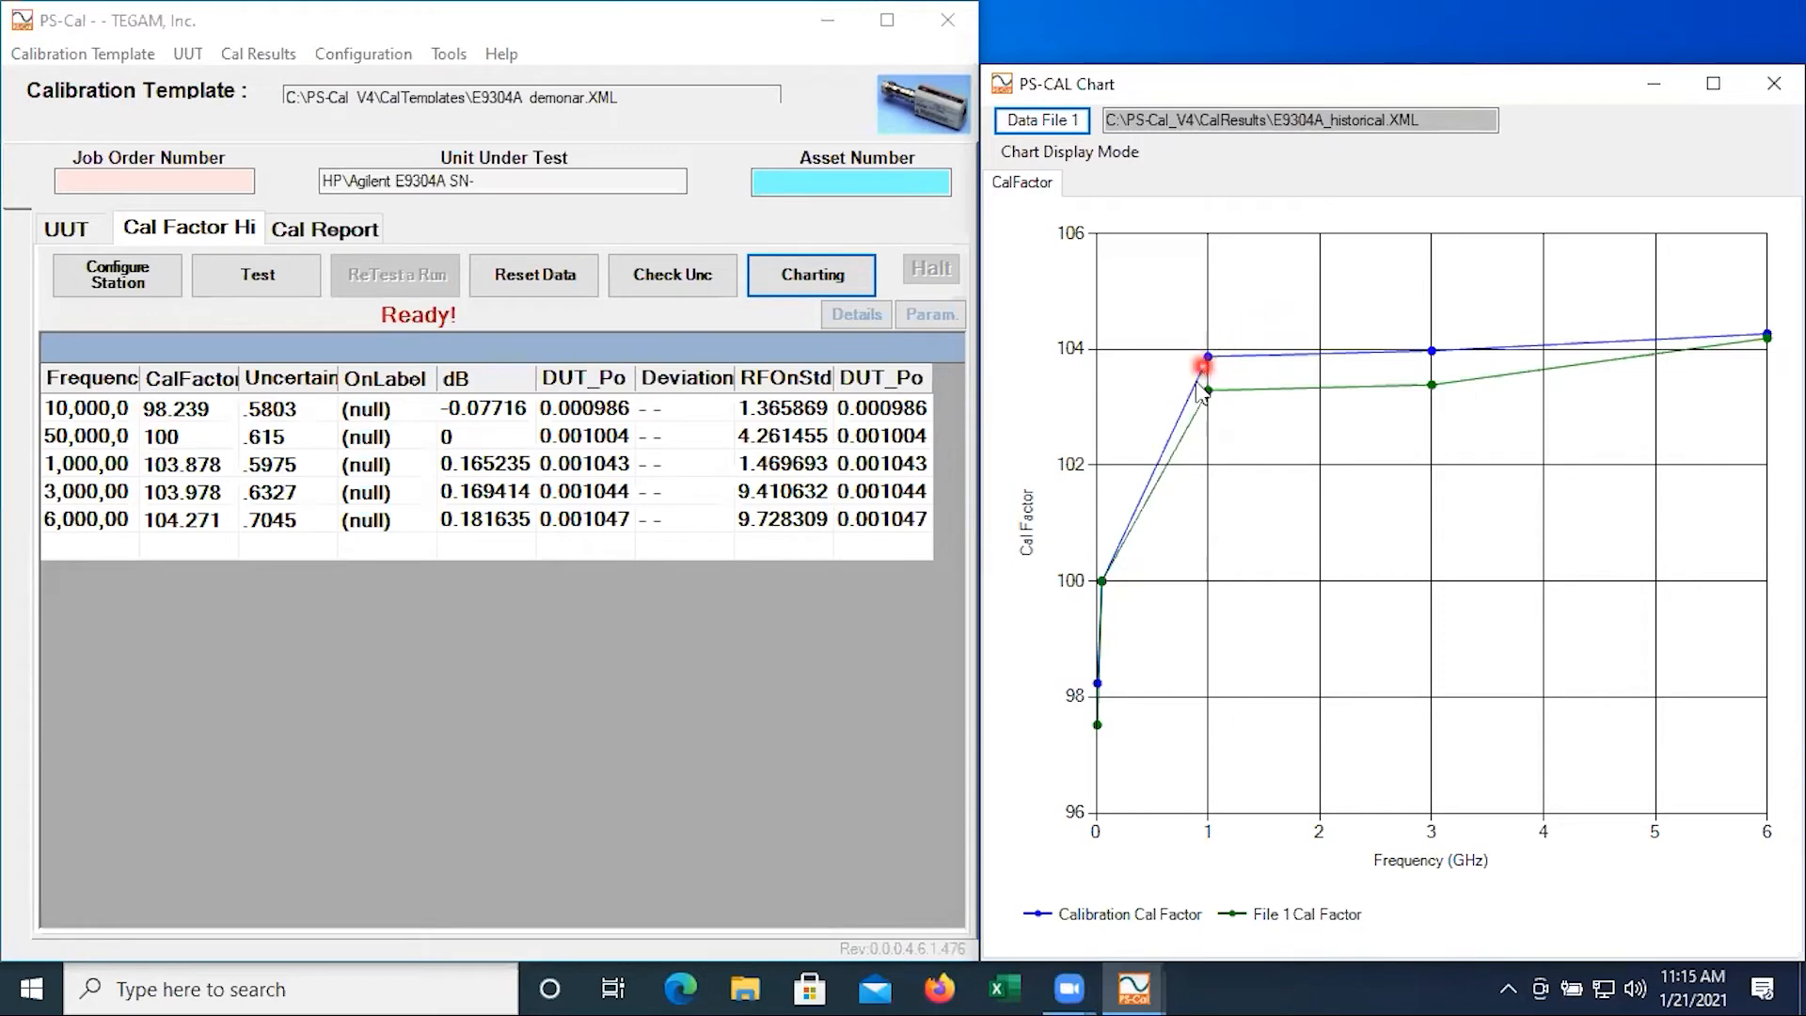
mouse_move(1207, 394)
mouse_move(1209, 359)
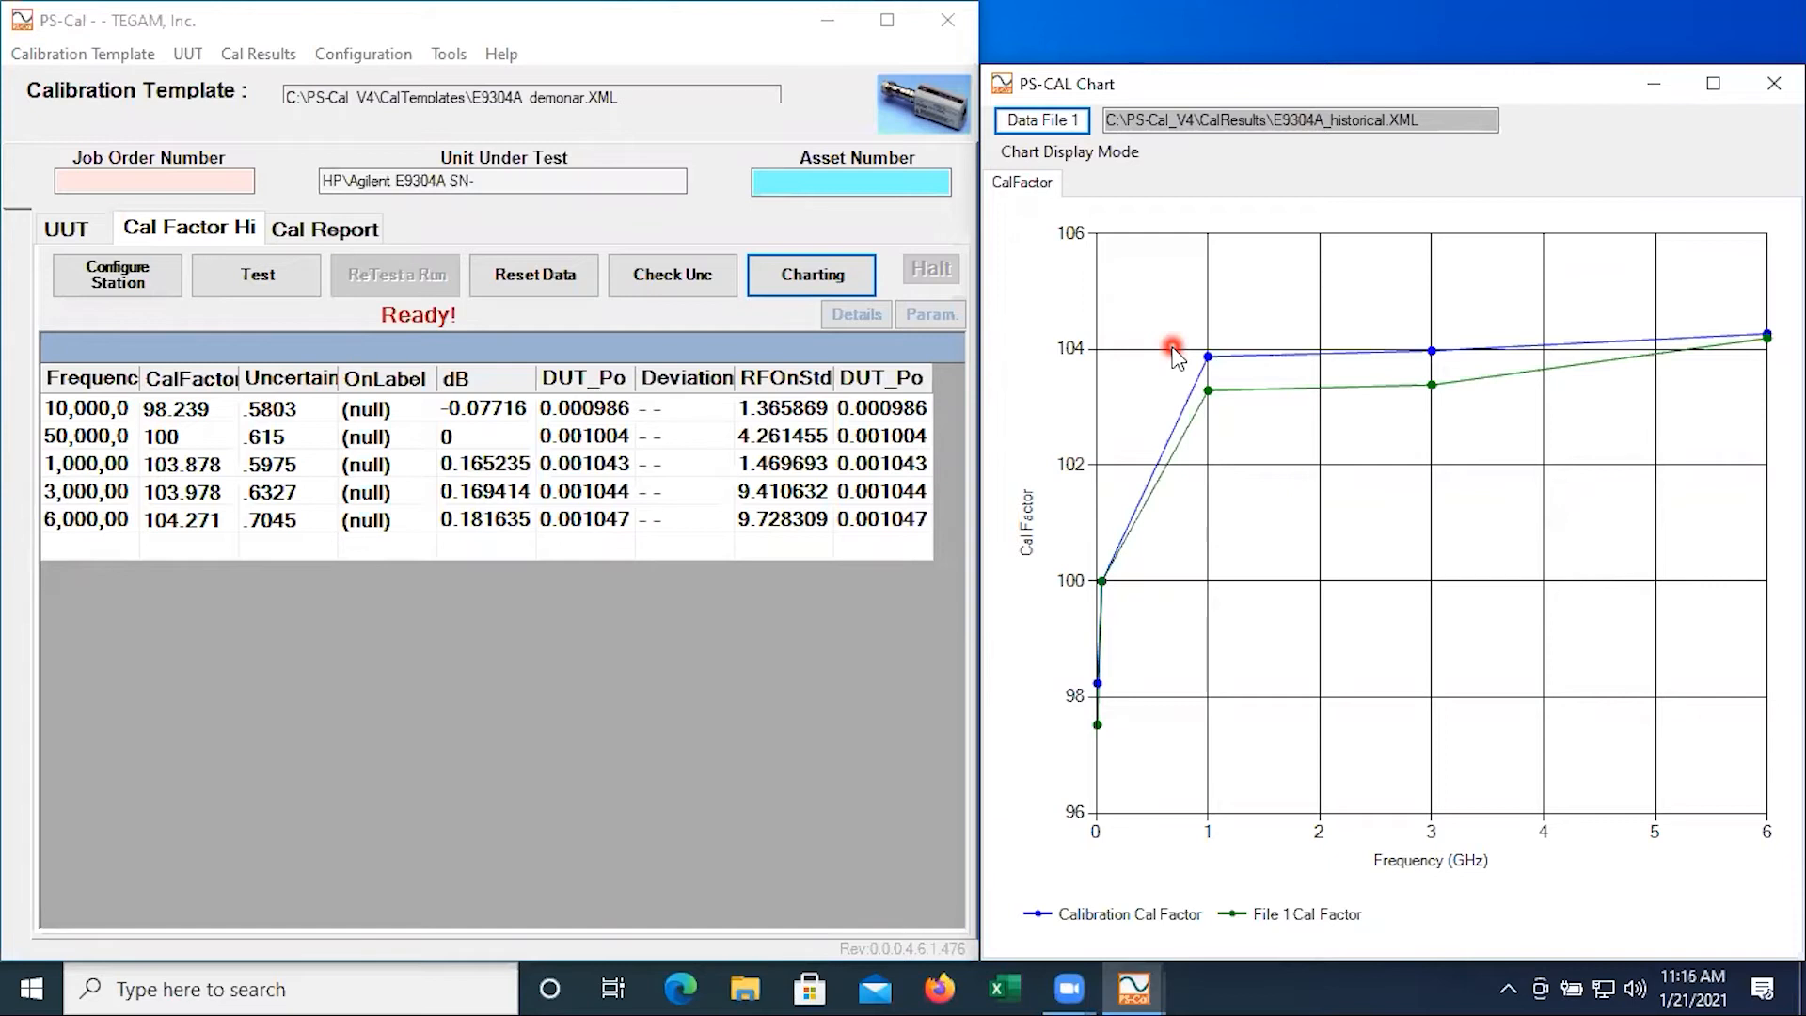
Switch the chart to Delta mode and examine the difference between the current and historical cal factors at 1 GHz
click(1124, 153)
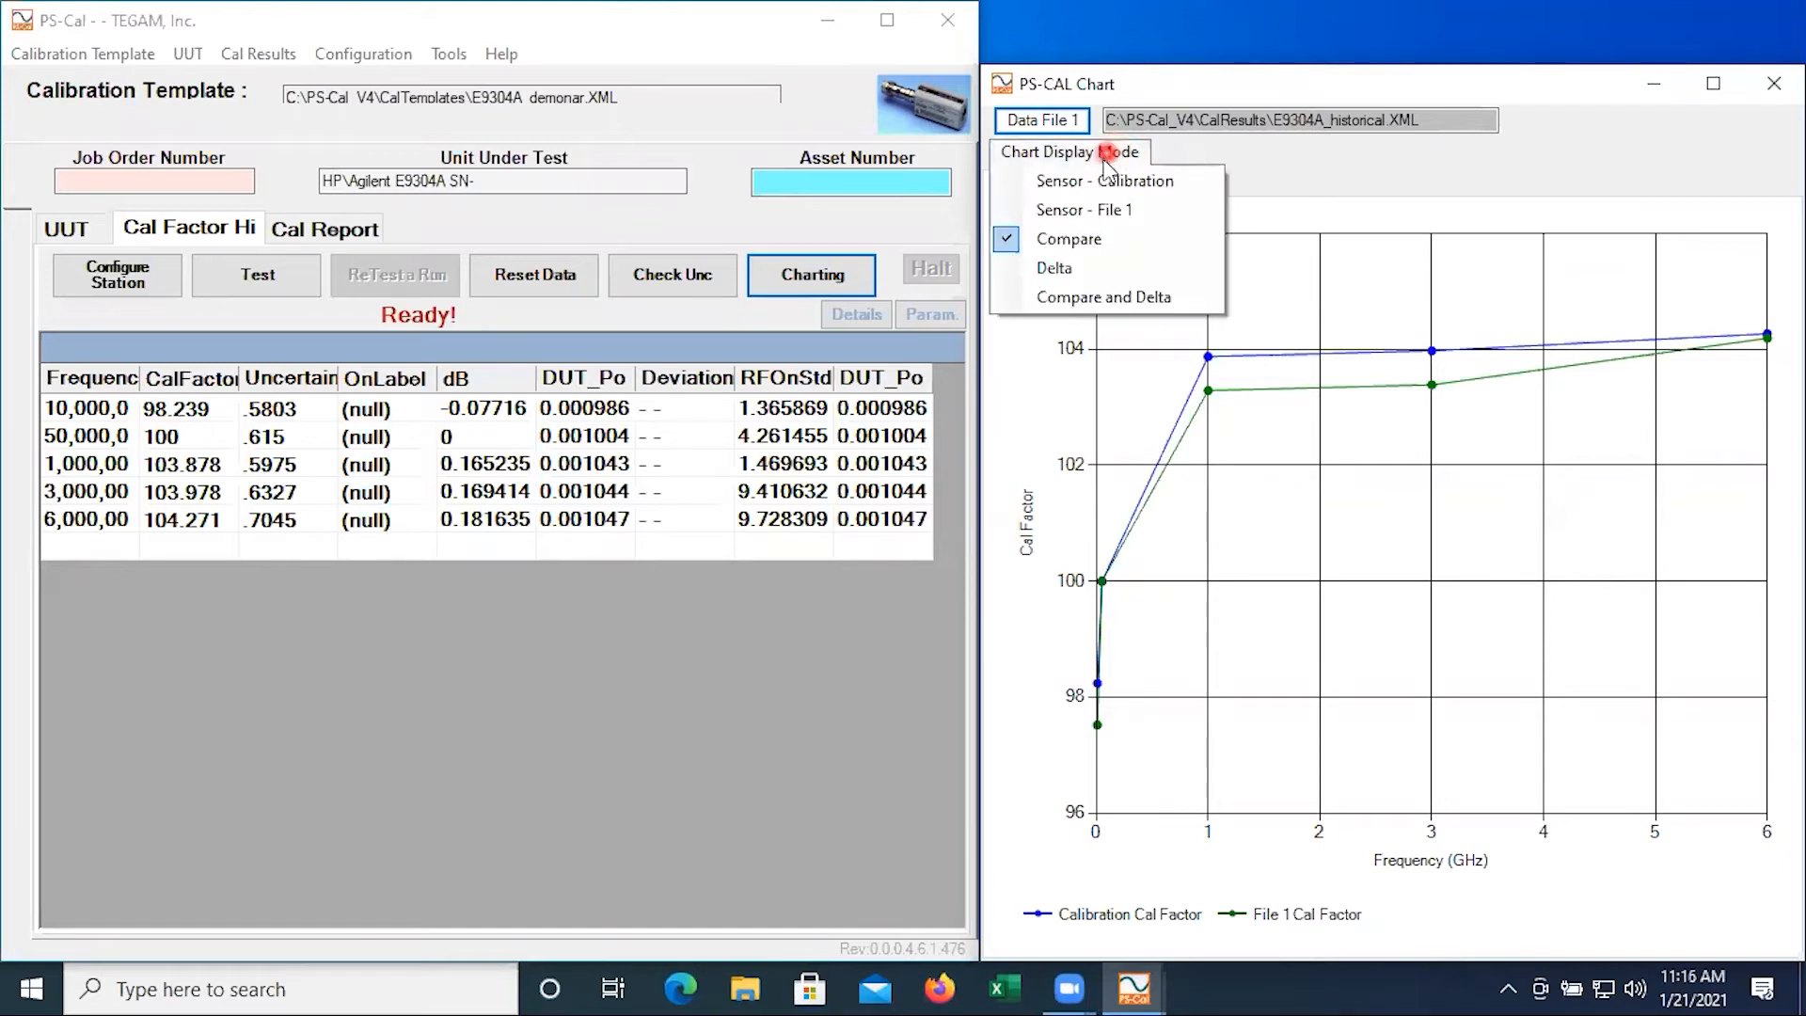
click(1057, 273)
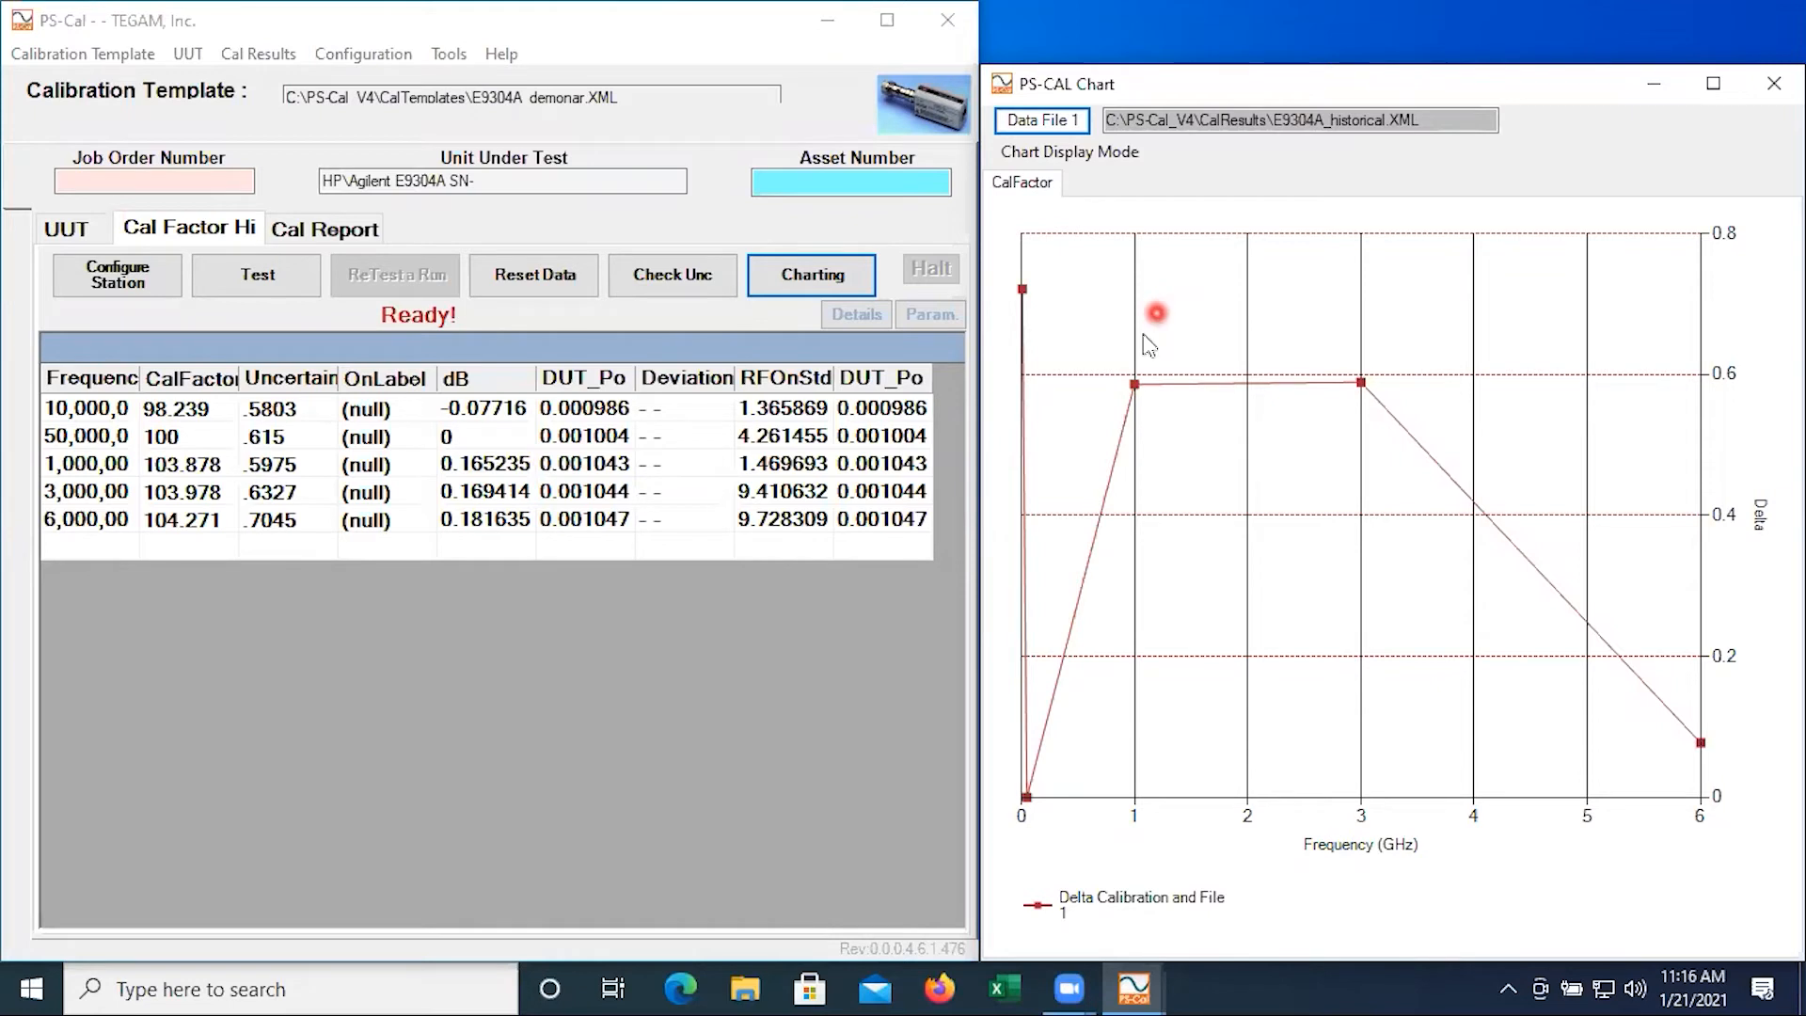
mouse_move(1135, 385)
mouse_move(1137, 390)
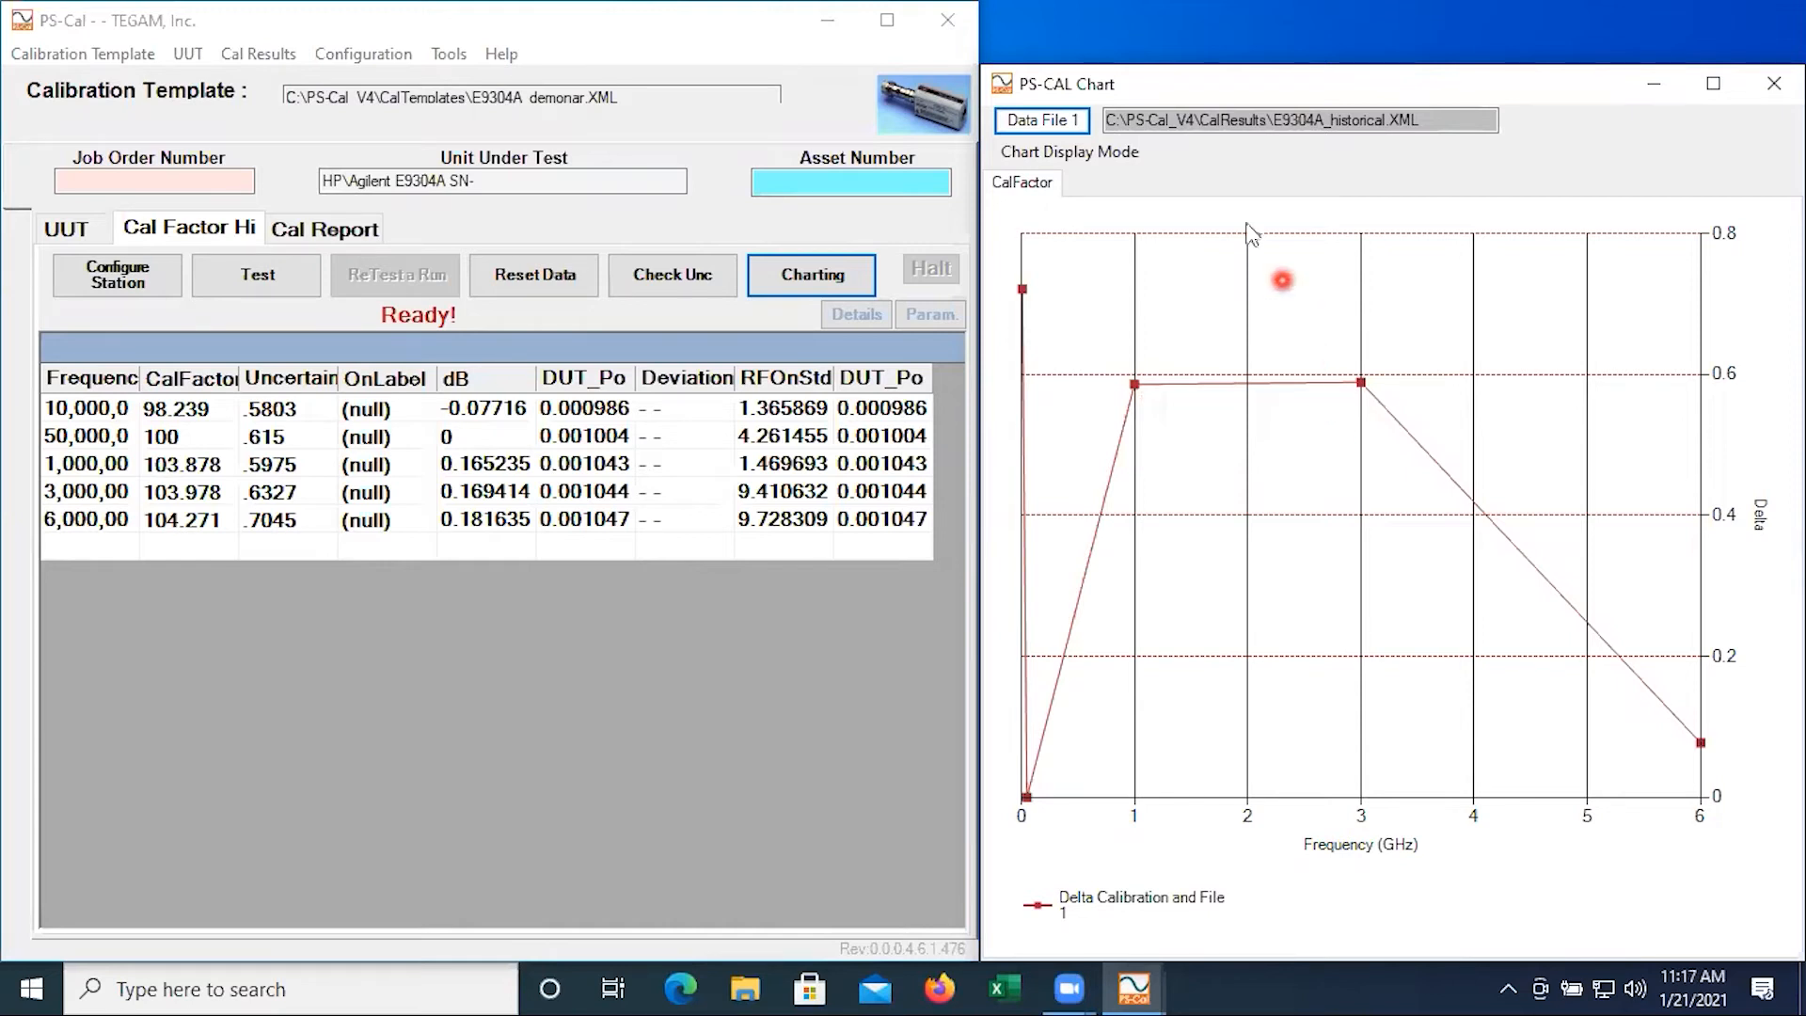
Display the chart in Compare and Delta mode, examine the curves near 3 GHz, and close the chart
click(1120, 153)
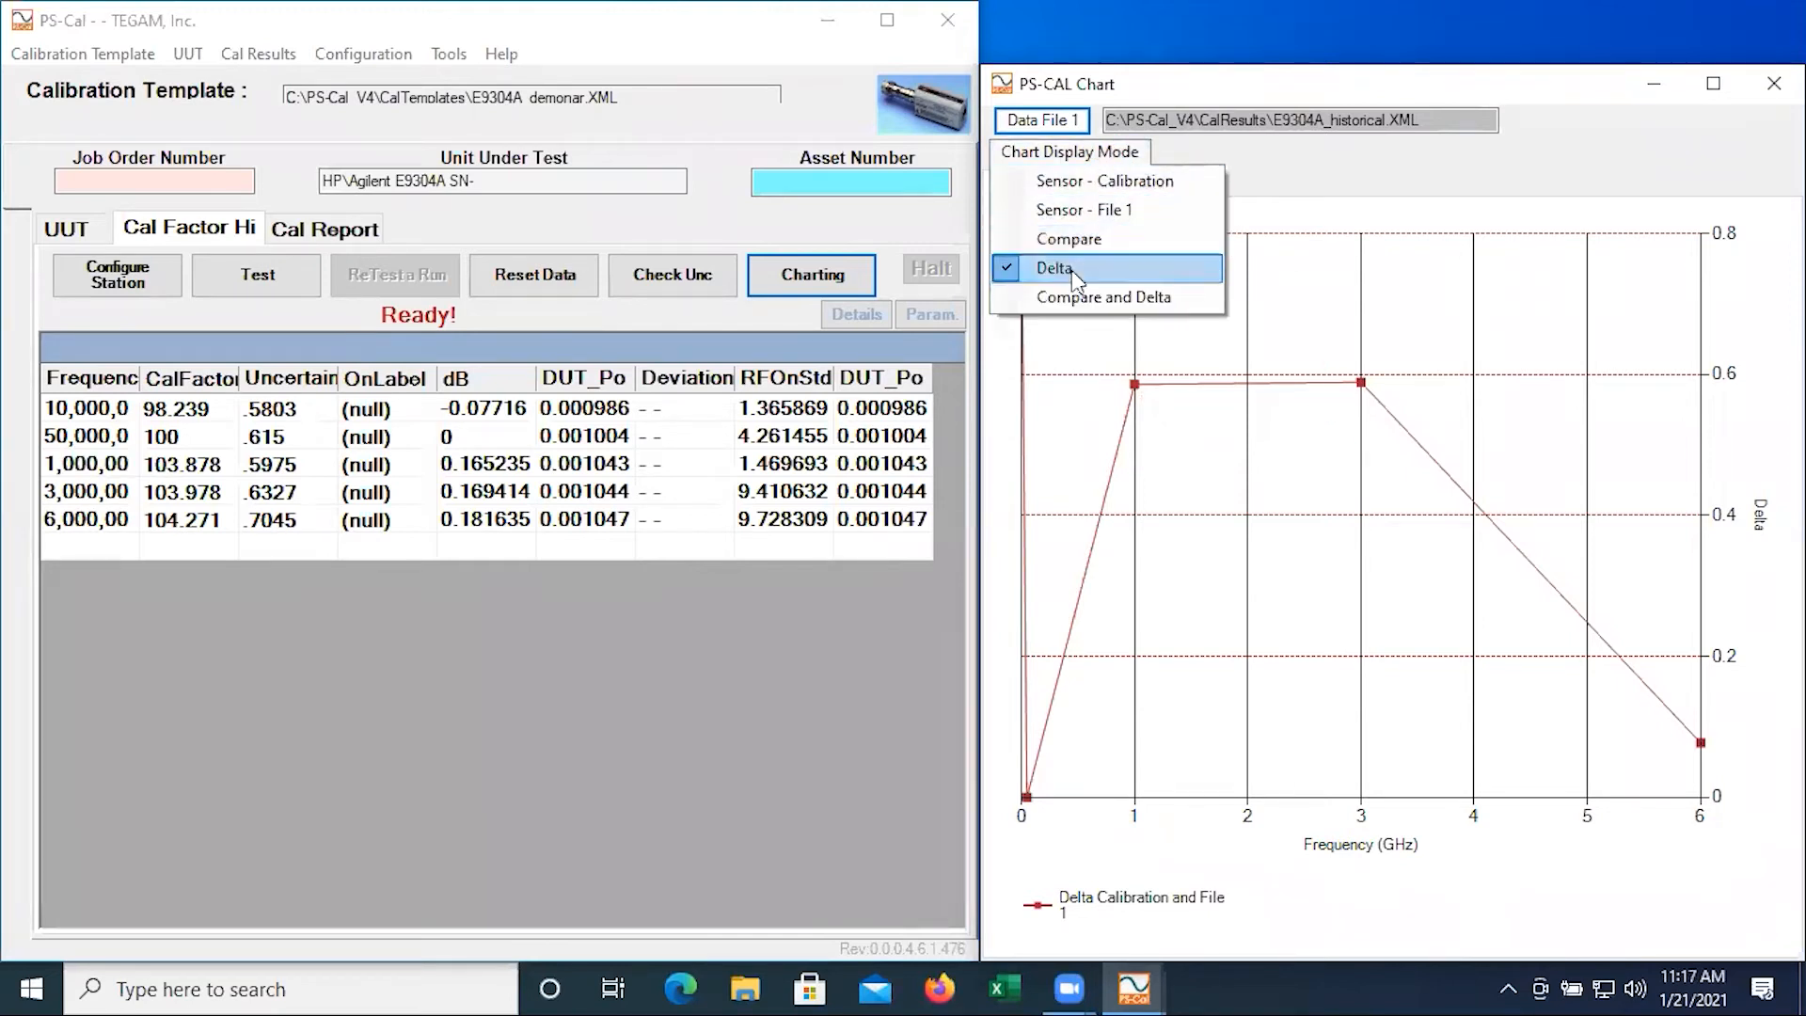
click(1073, 296)
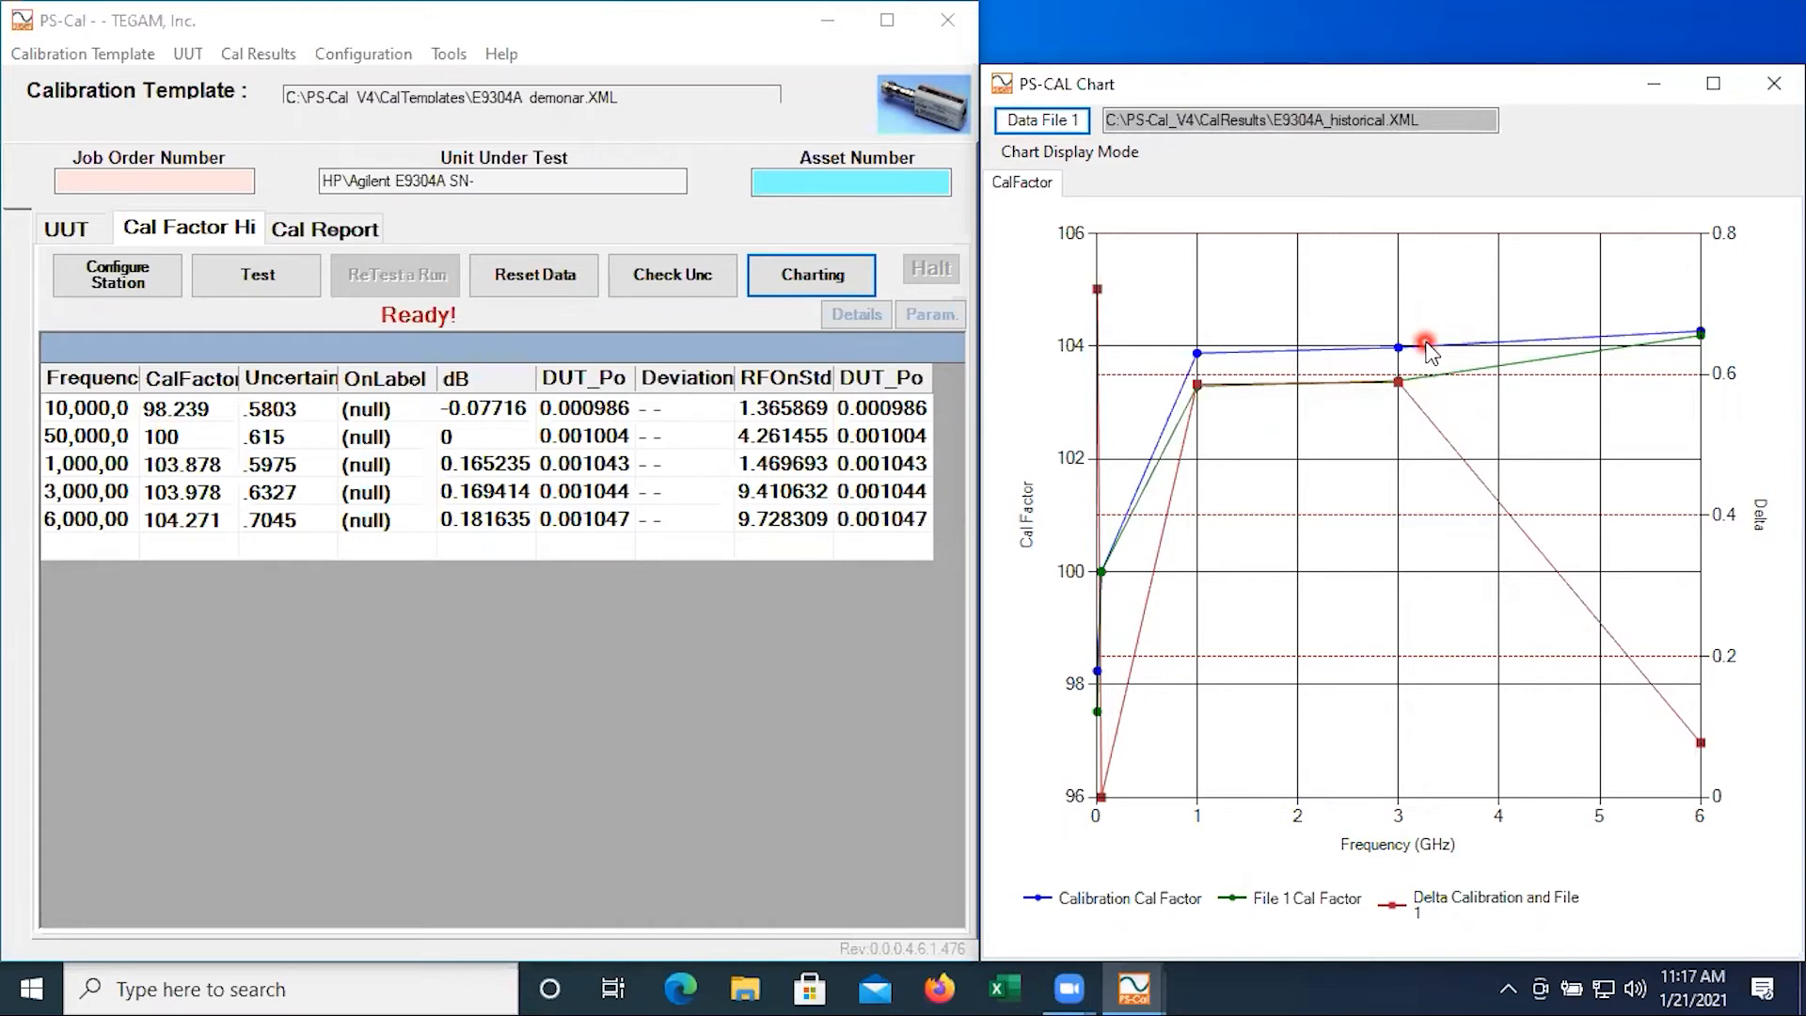
mouse_move(1437, 380)
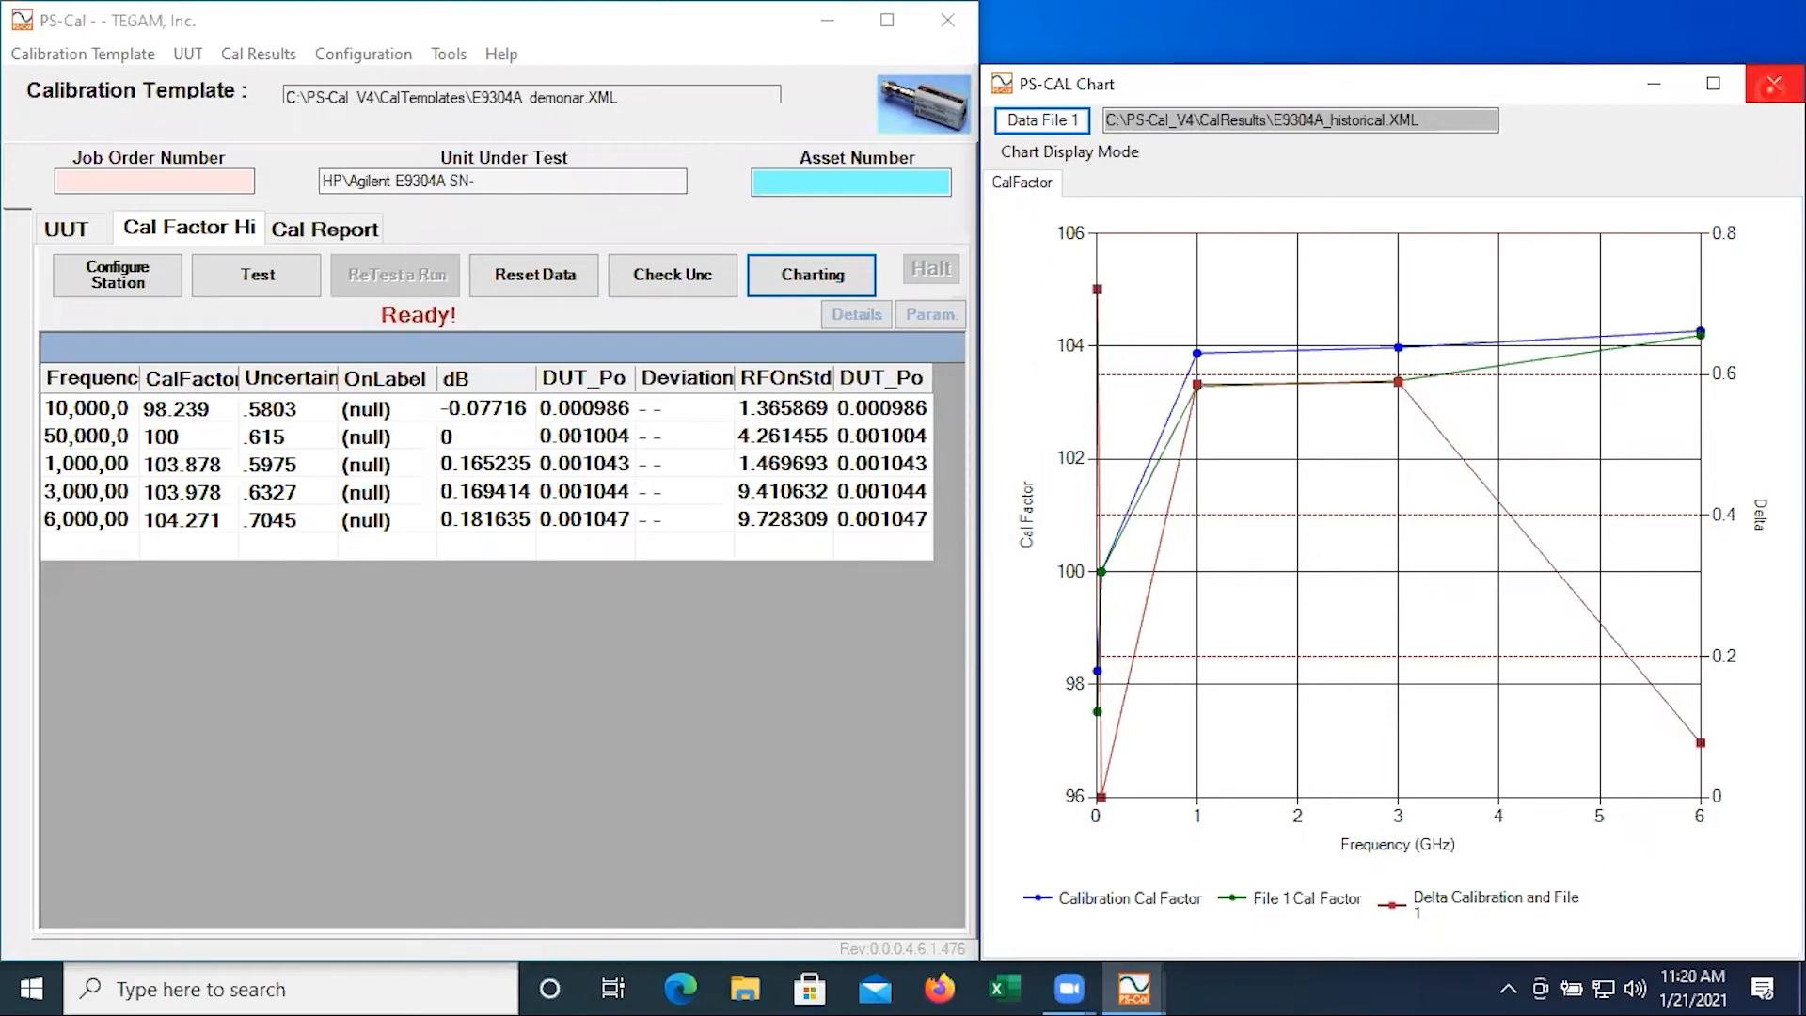
click(1773, 86)
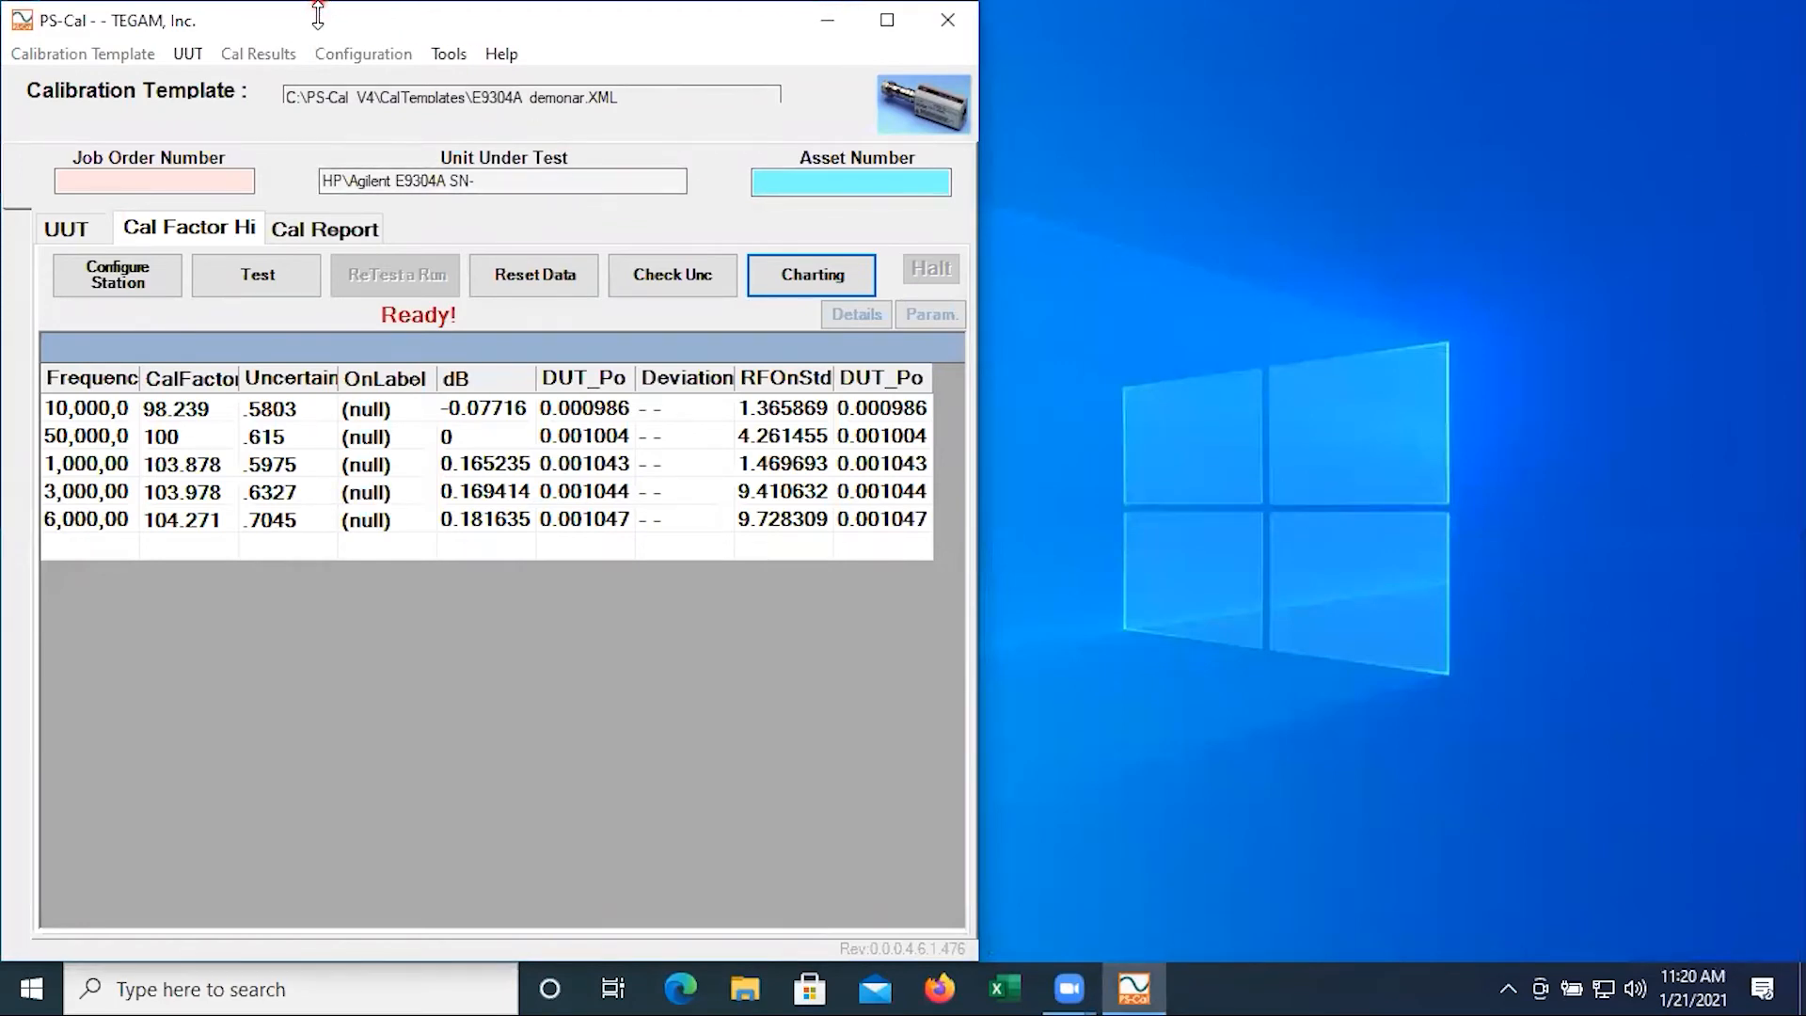
Save the calibrated sensor's results as E9304A_Today.XML in the CalResults folder, replacing the existing file
drag(318, 14, 321, 71)
click(184, 125)
click(209, 188)
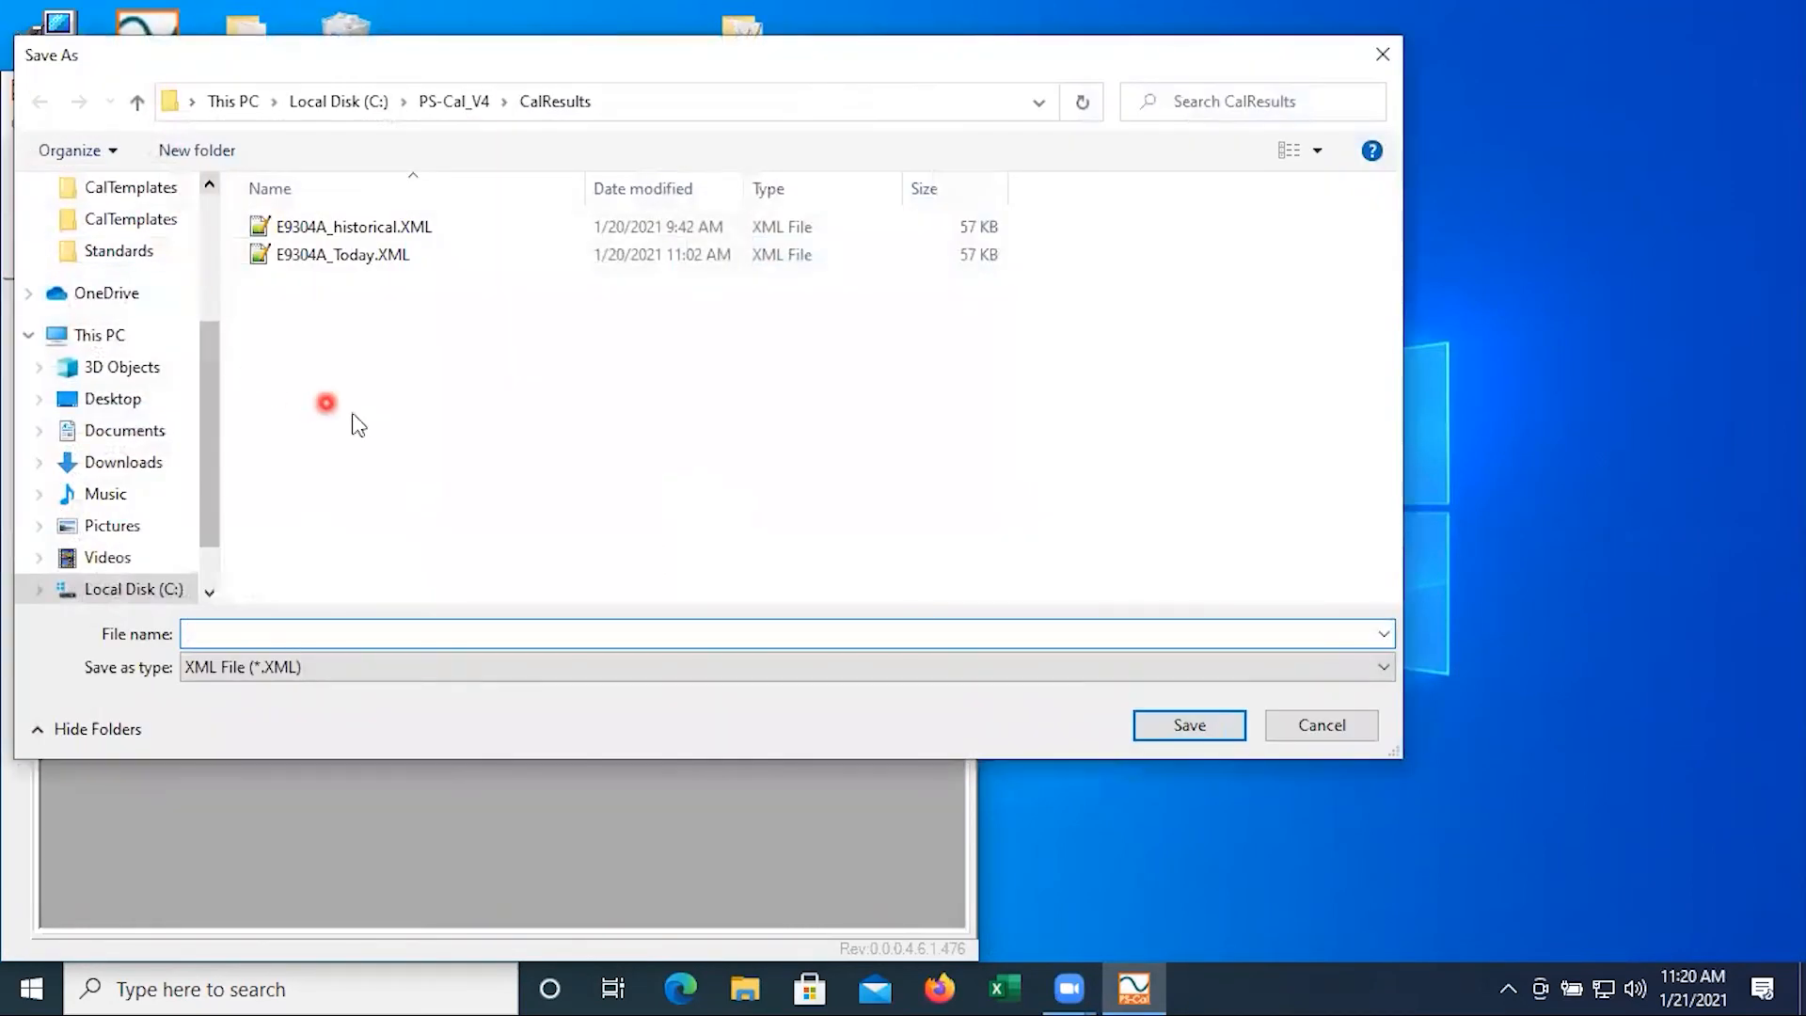
click(407, 267)
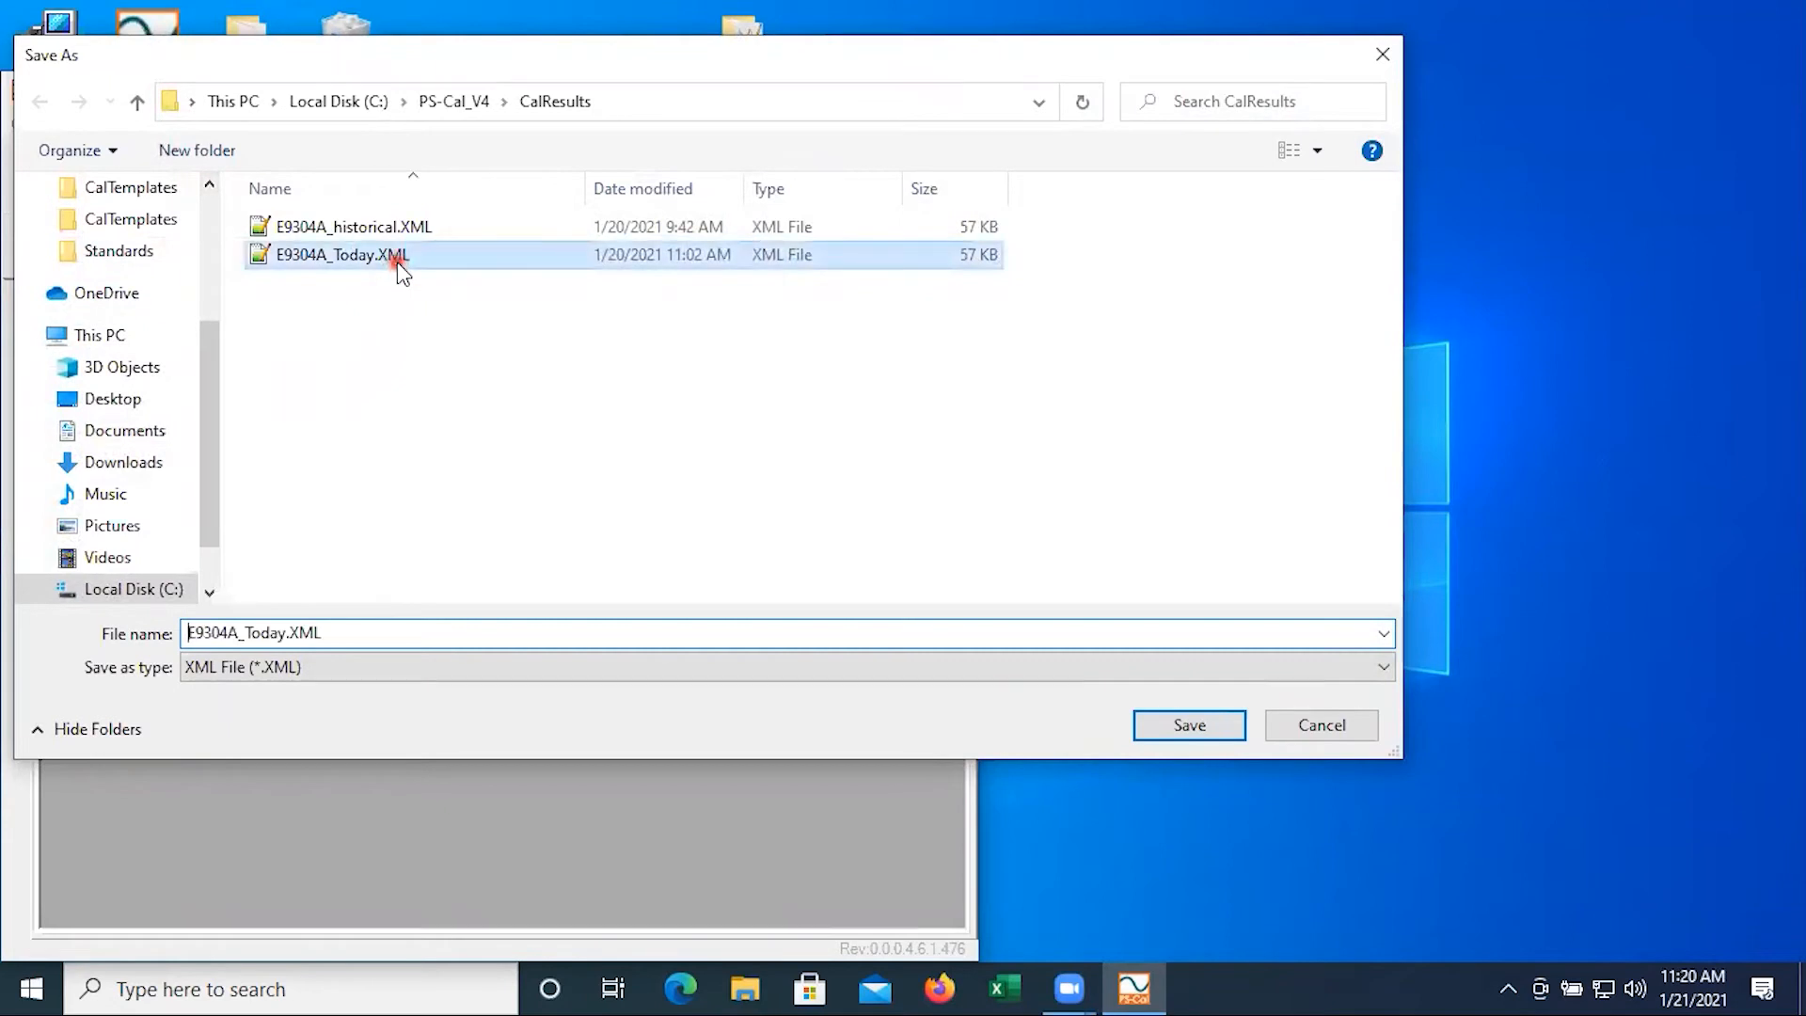
click(1216, 732)
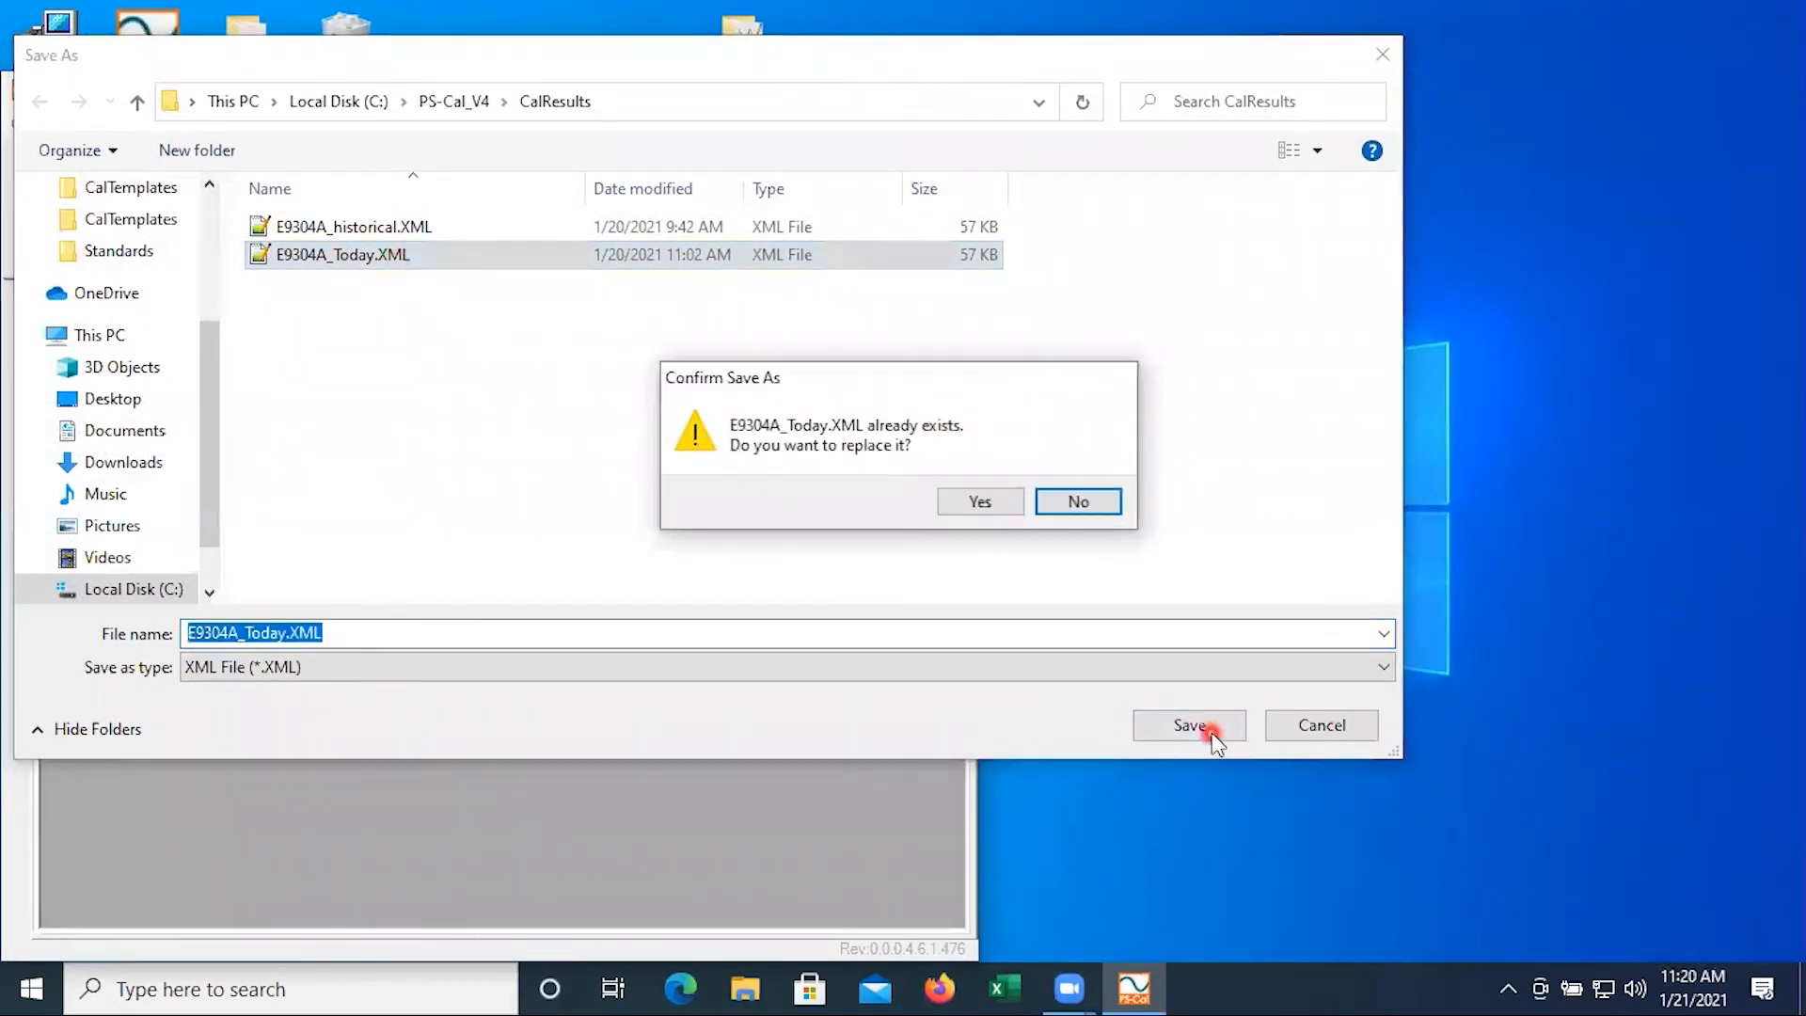
click(980, 499)
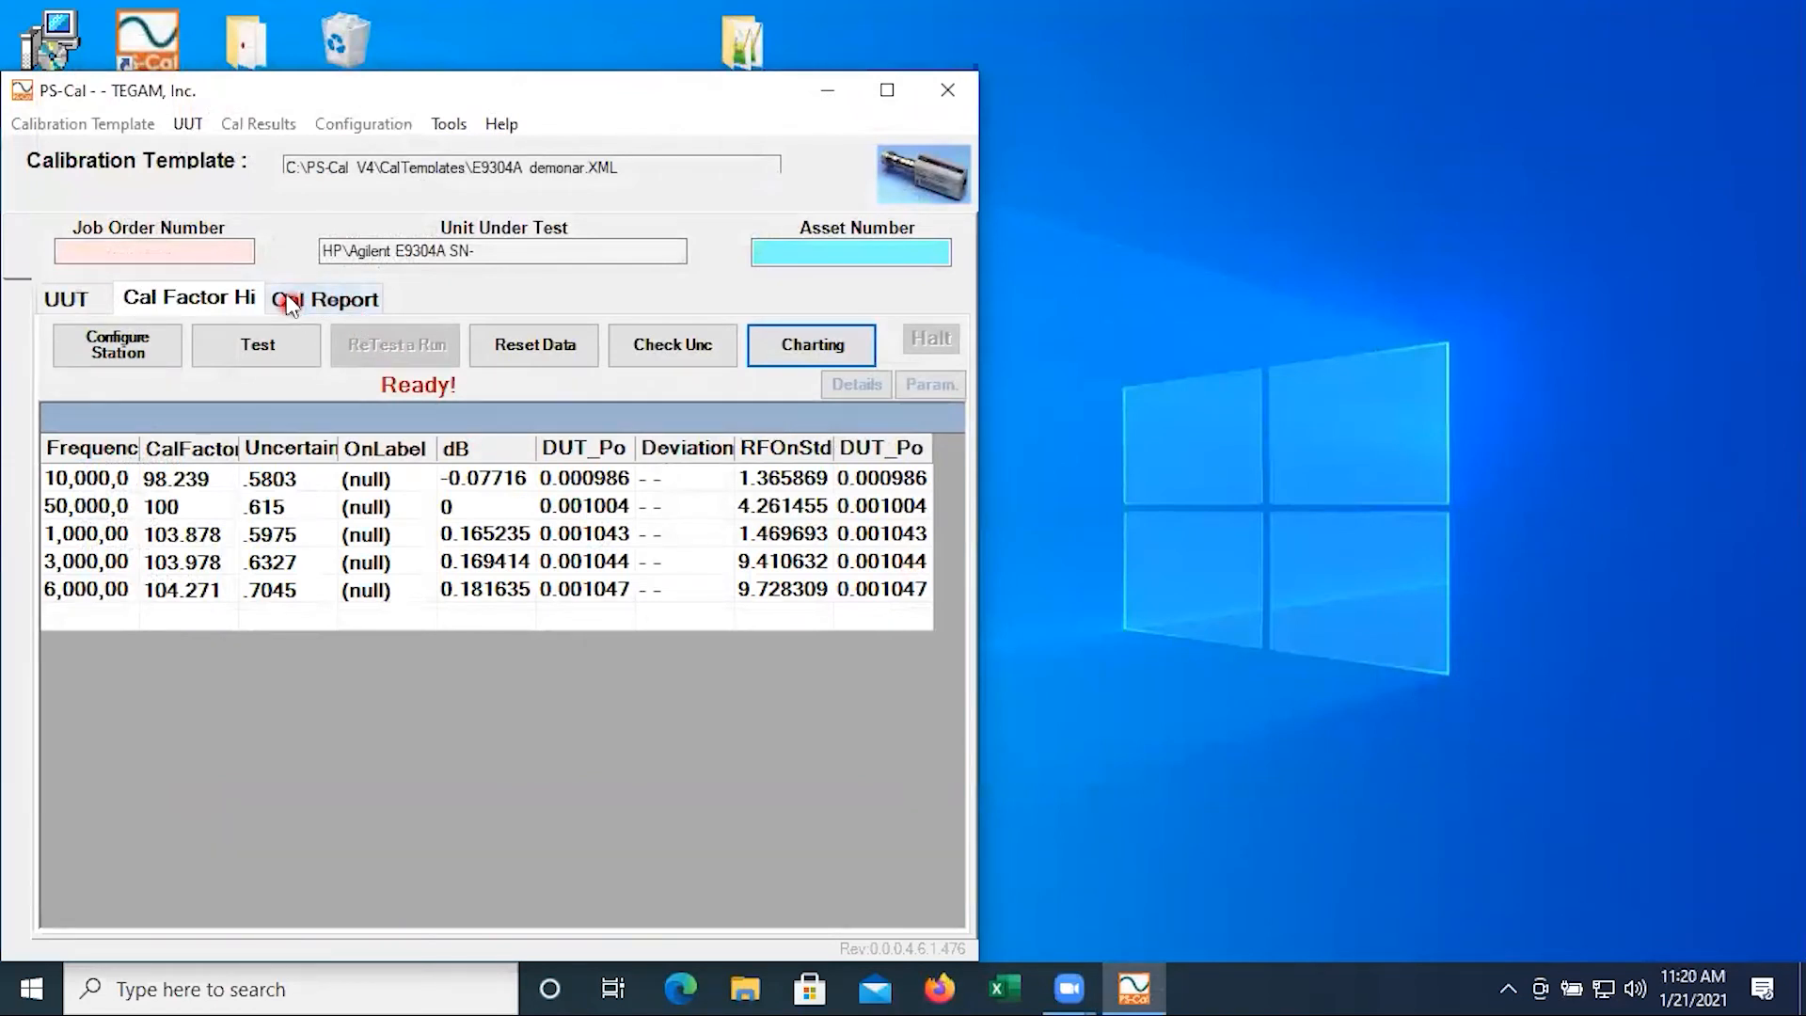
Close the unit under test without saving it again
click(193, 123)
click(194, 128)
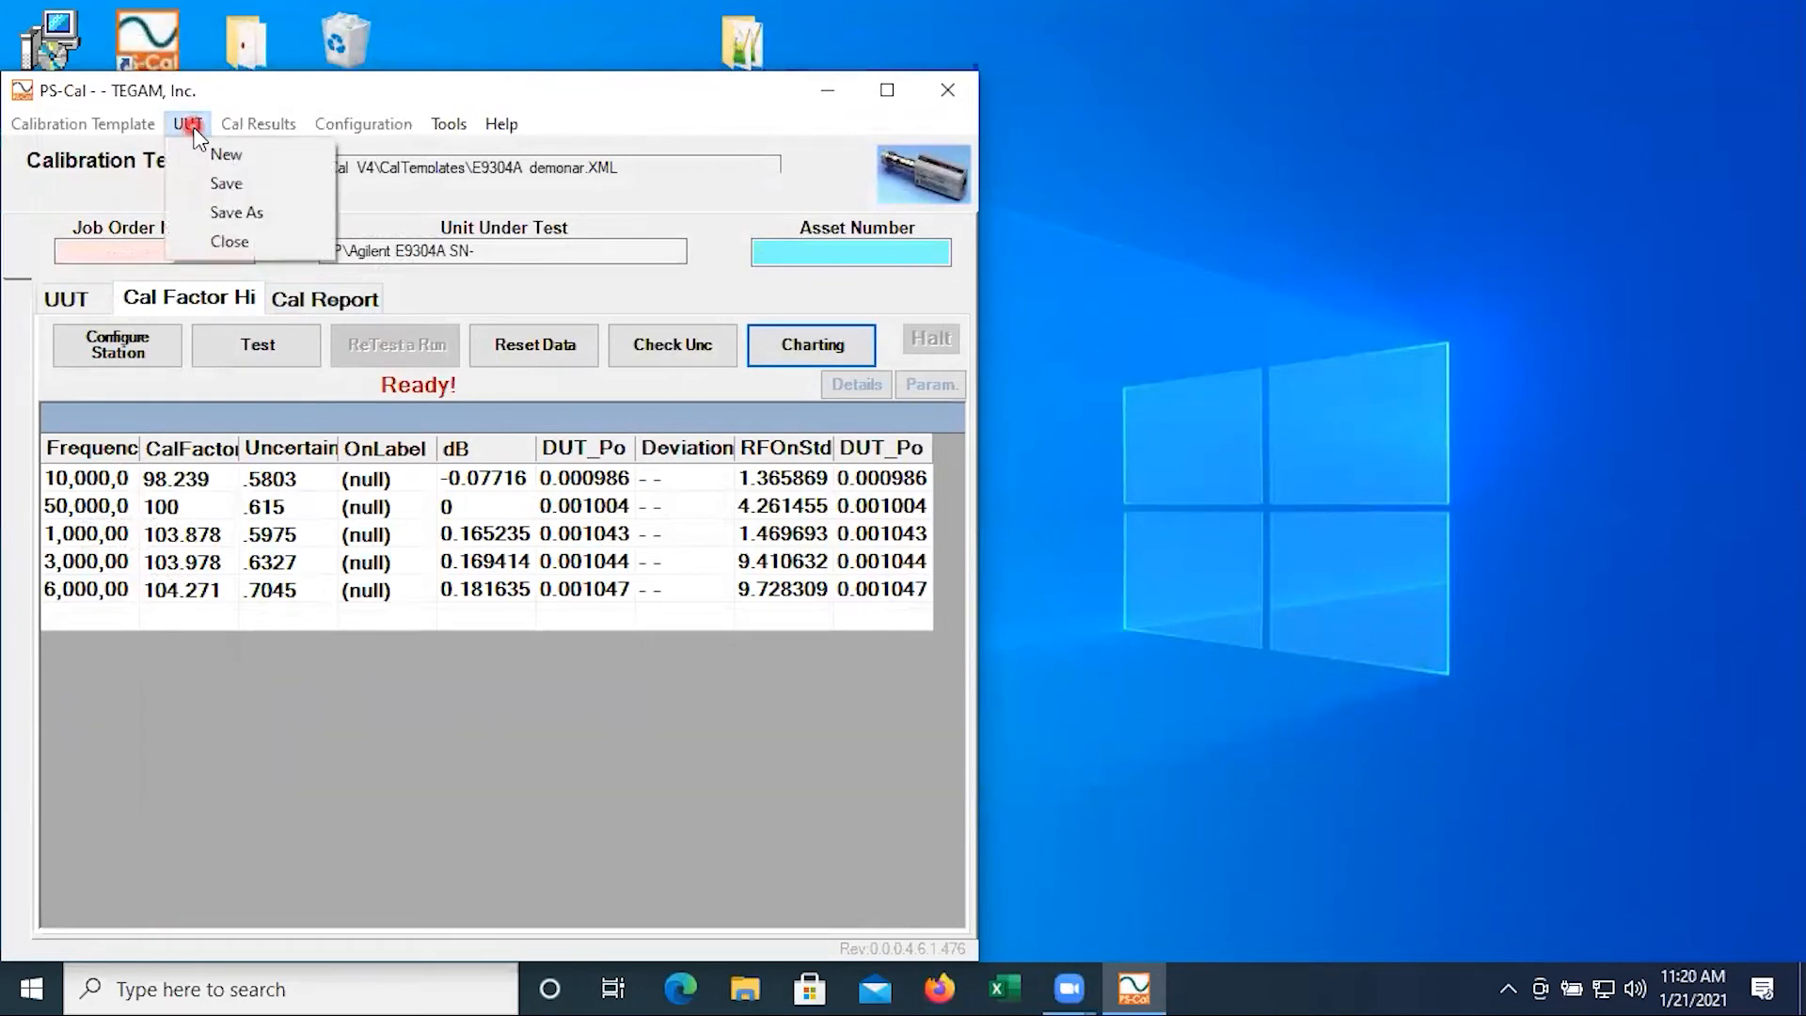
click(218, 246)
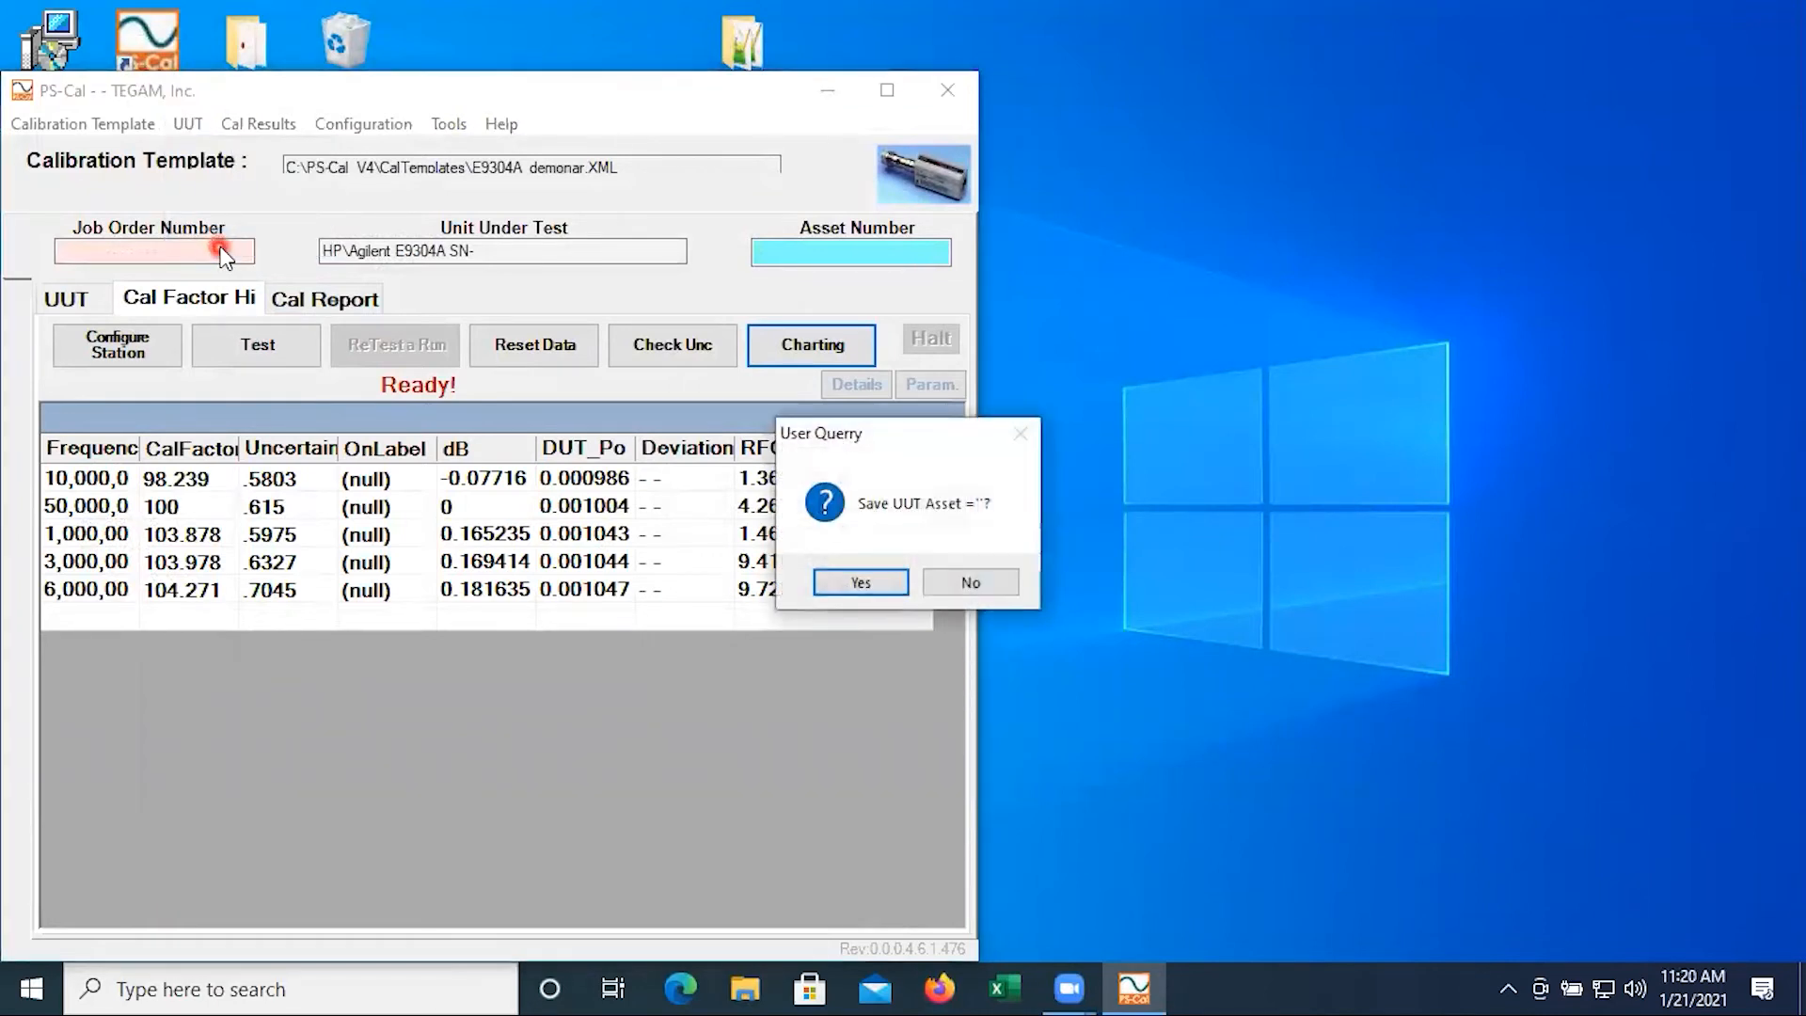
click(945, 587)
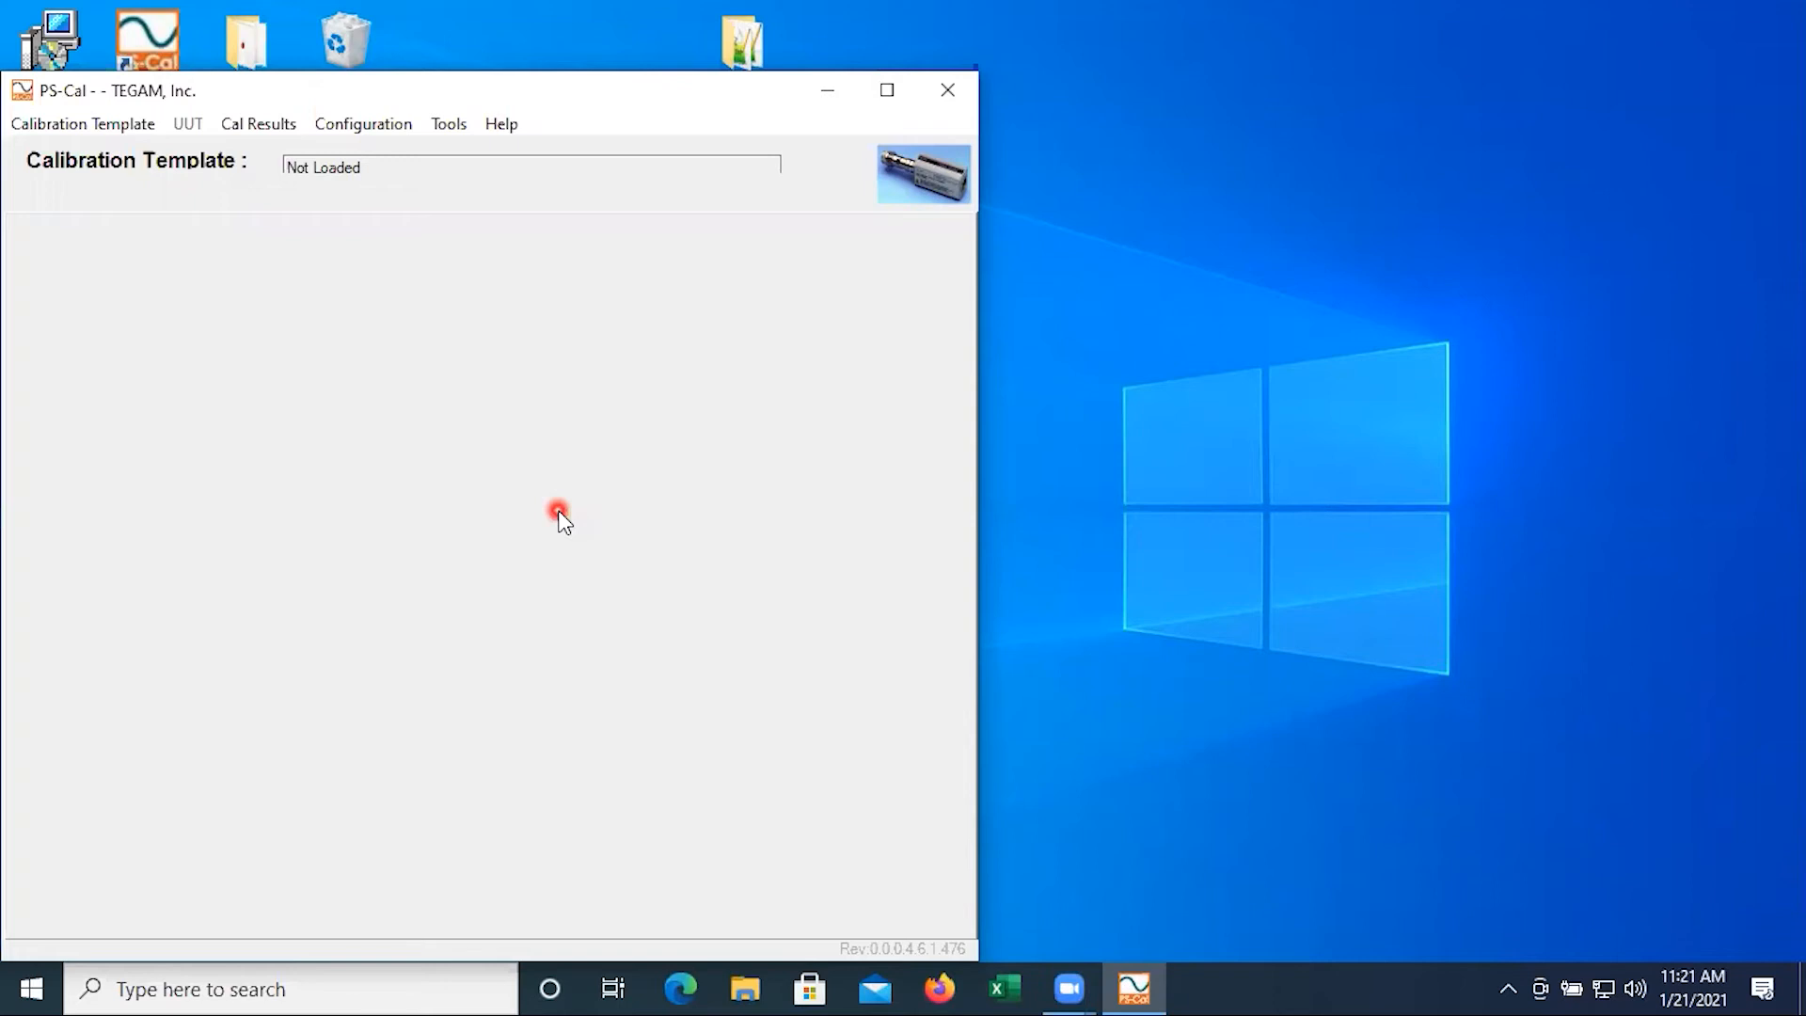
Open the standalone Charting tool and place its empty chart window beside the main window
click(448, 126)
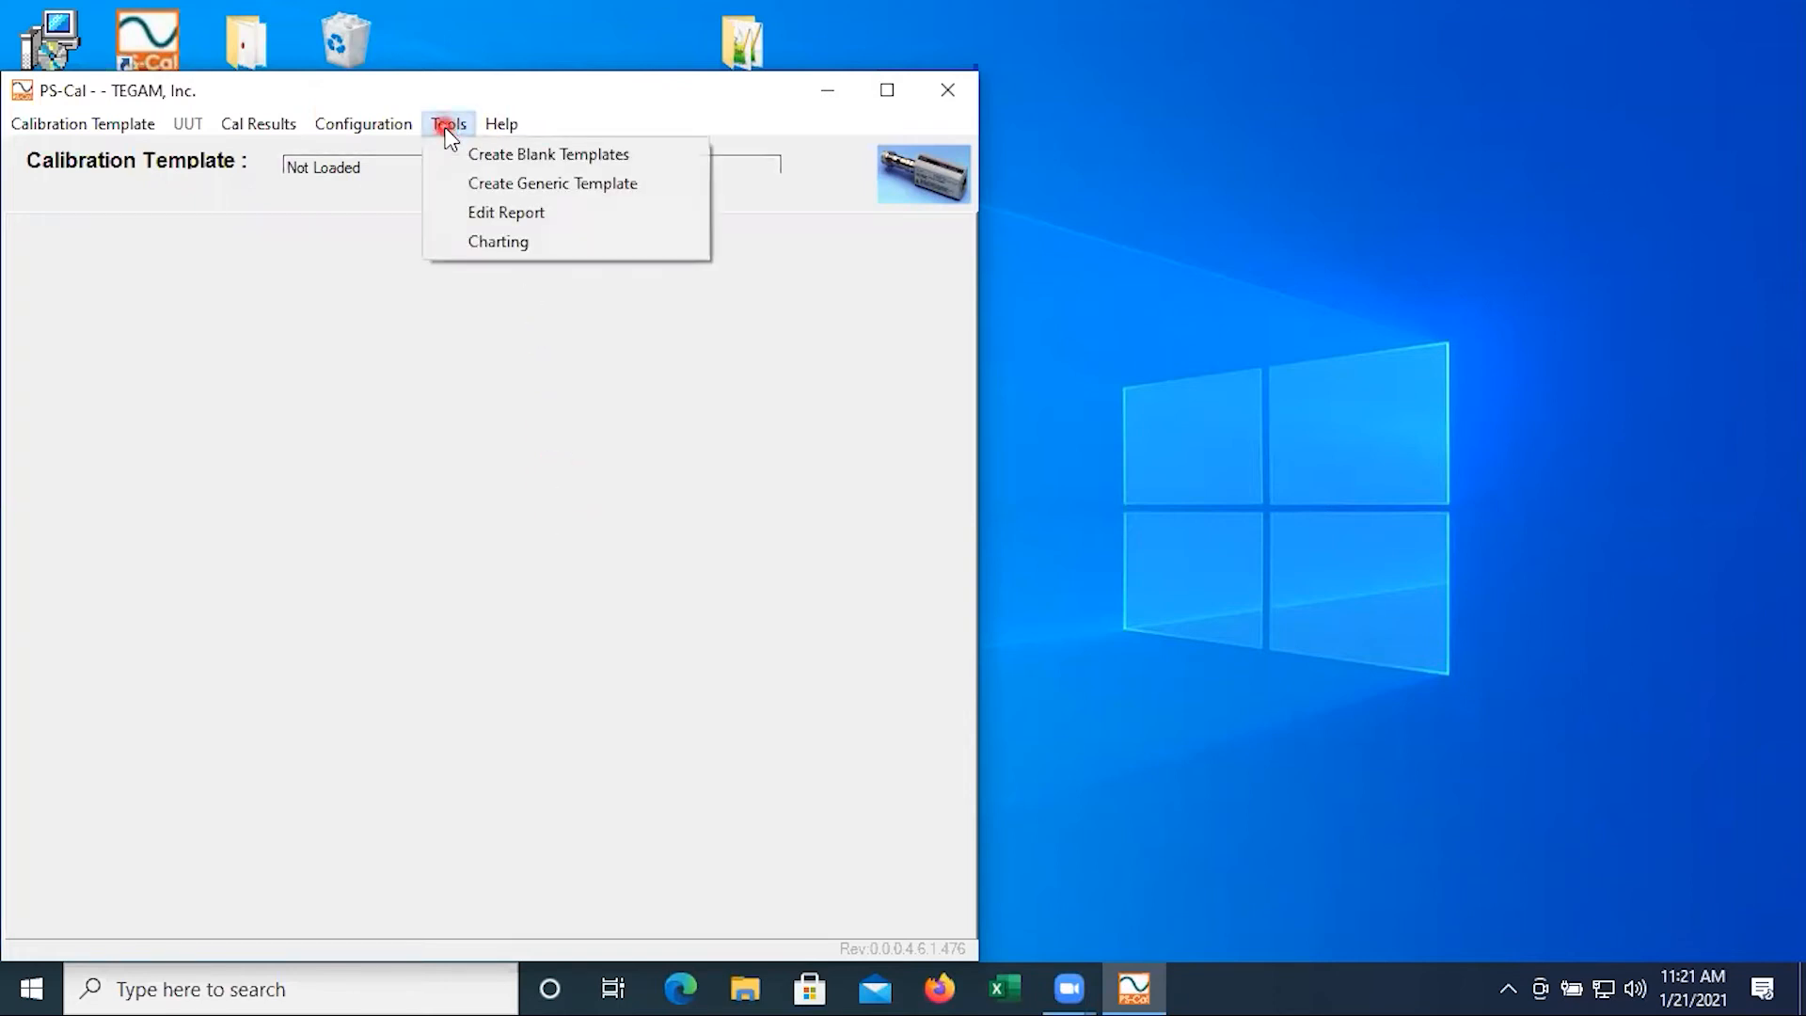
click(468, 243)
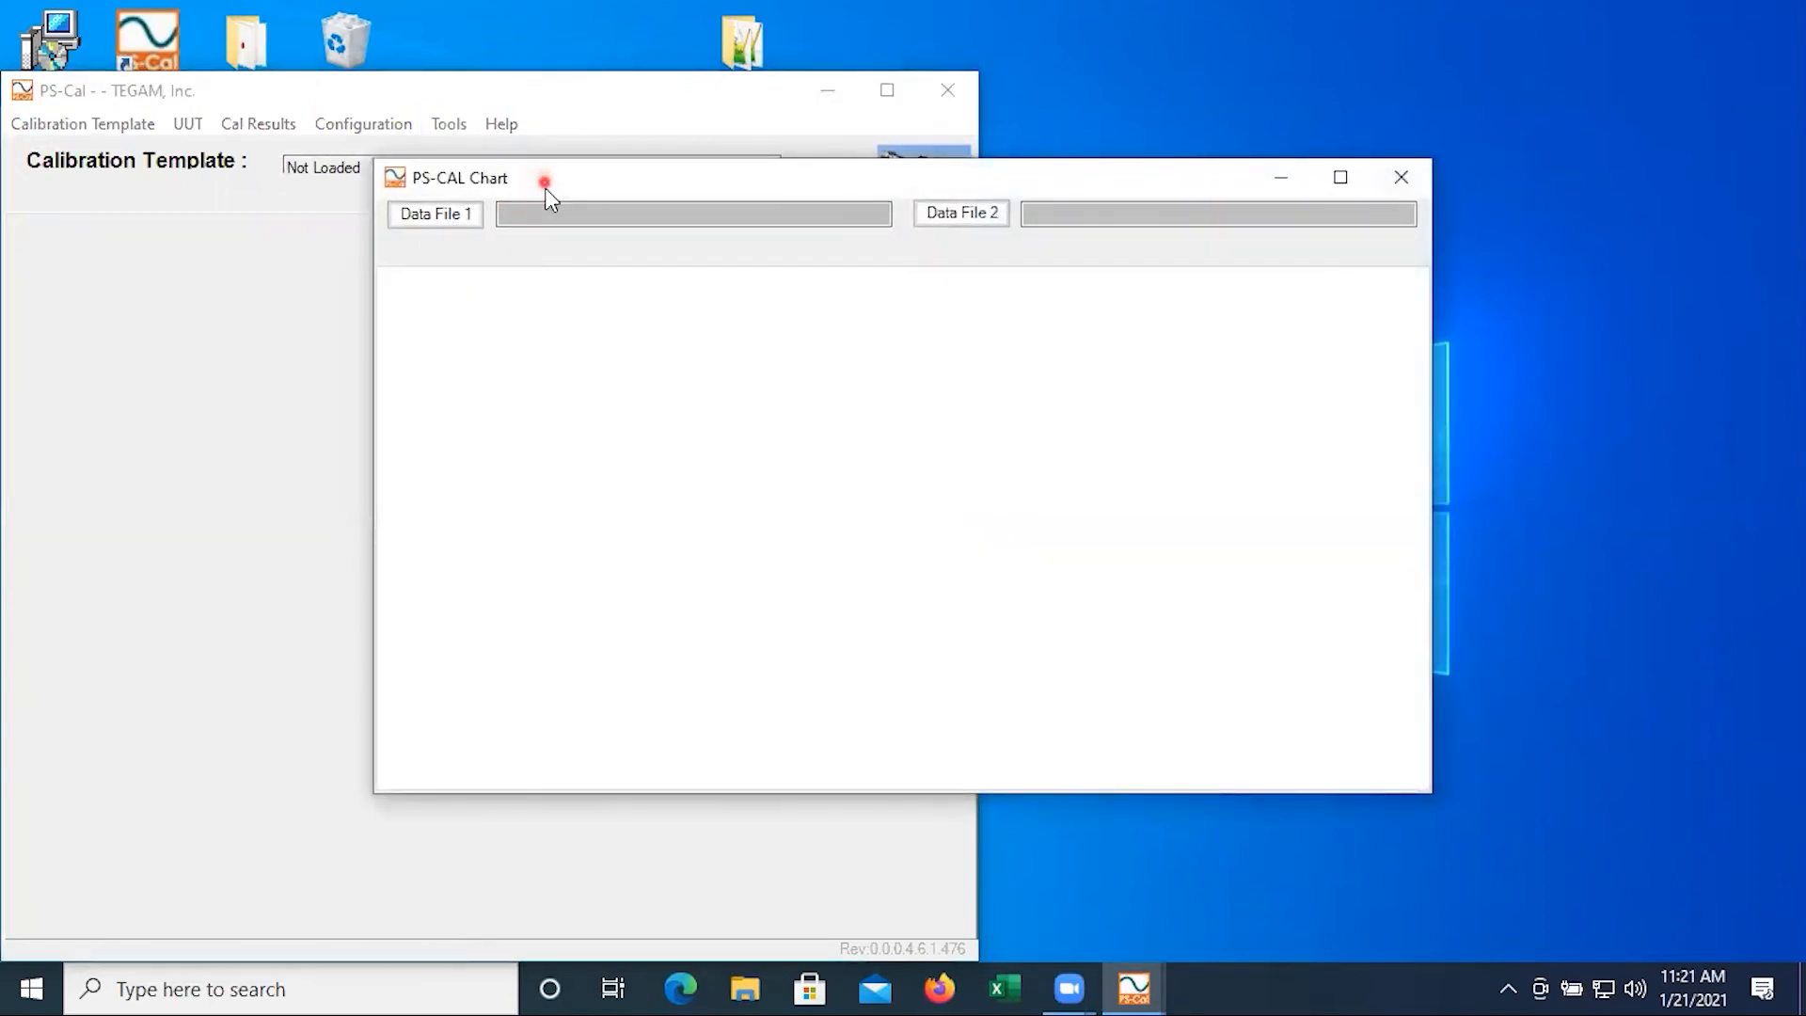
drag(547, 189, 1804, 283)
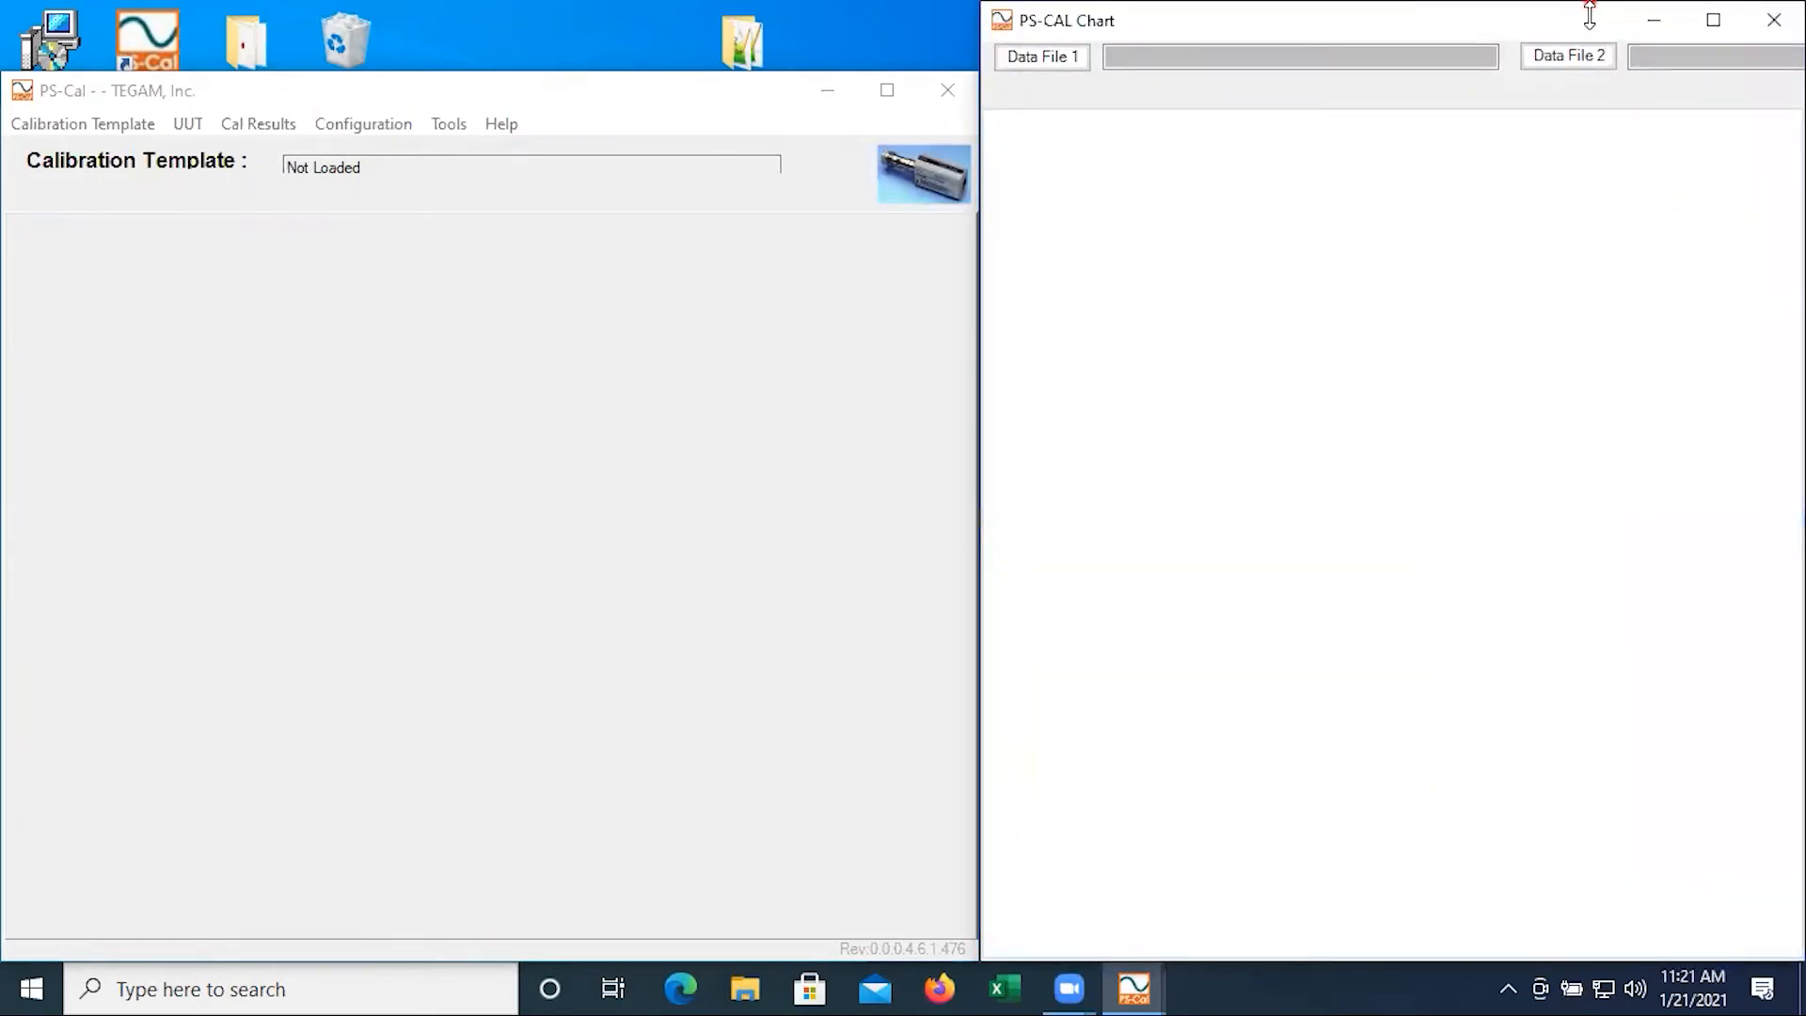
drag(1590, 9, 1566, 70)
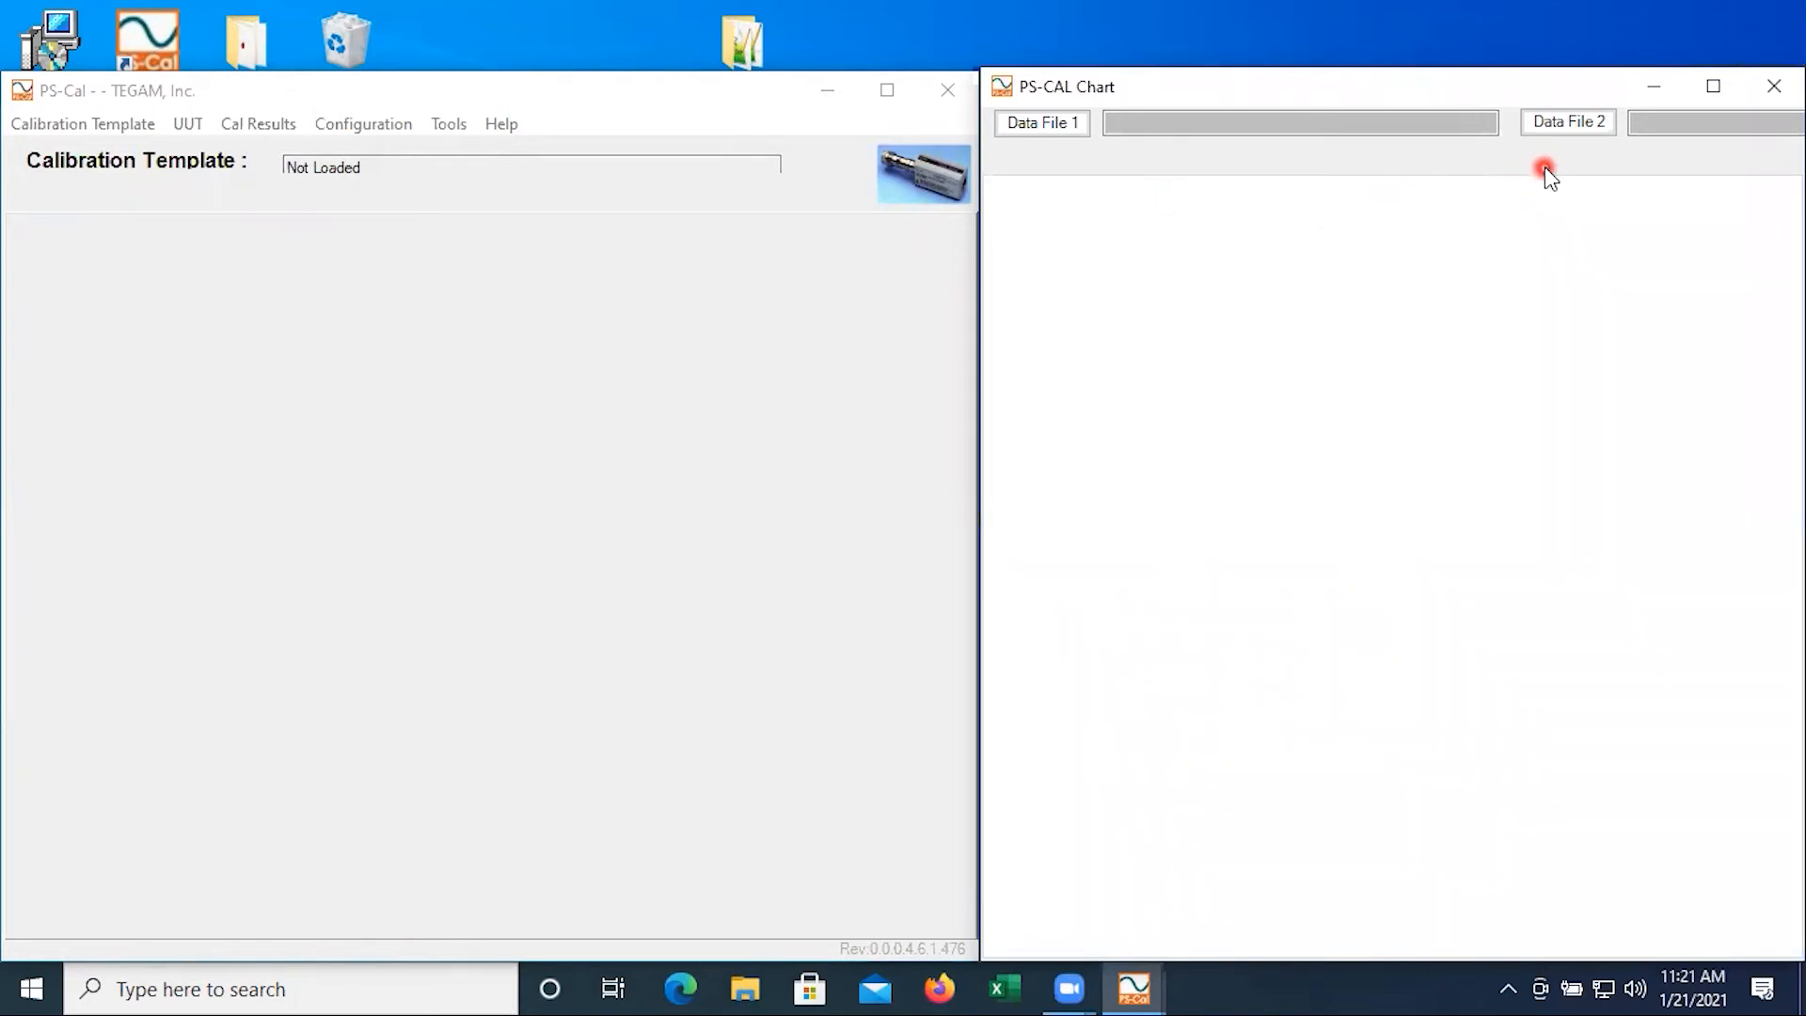
Load E9304A_historical.XML as the chart's Data File 1 and E9304A_Today.XML as Data File 2
click(1065, 123)
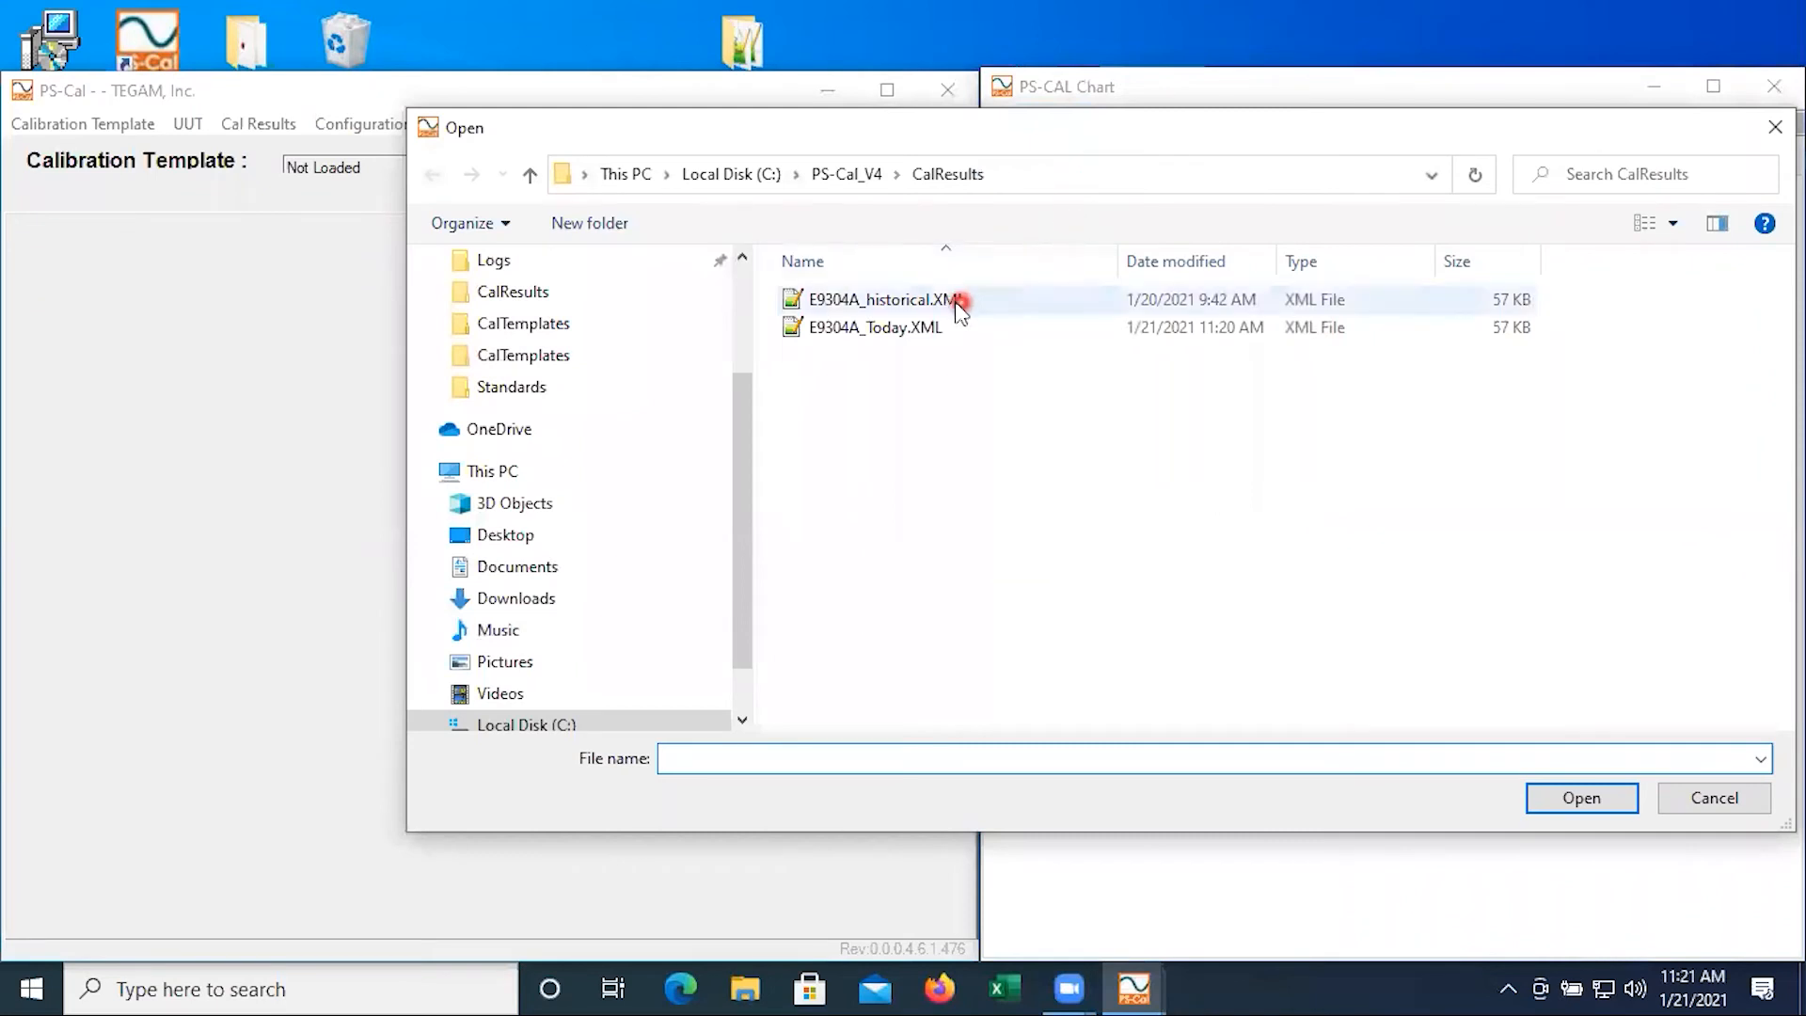
click(943, 302)
double_click(944, 301)
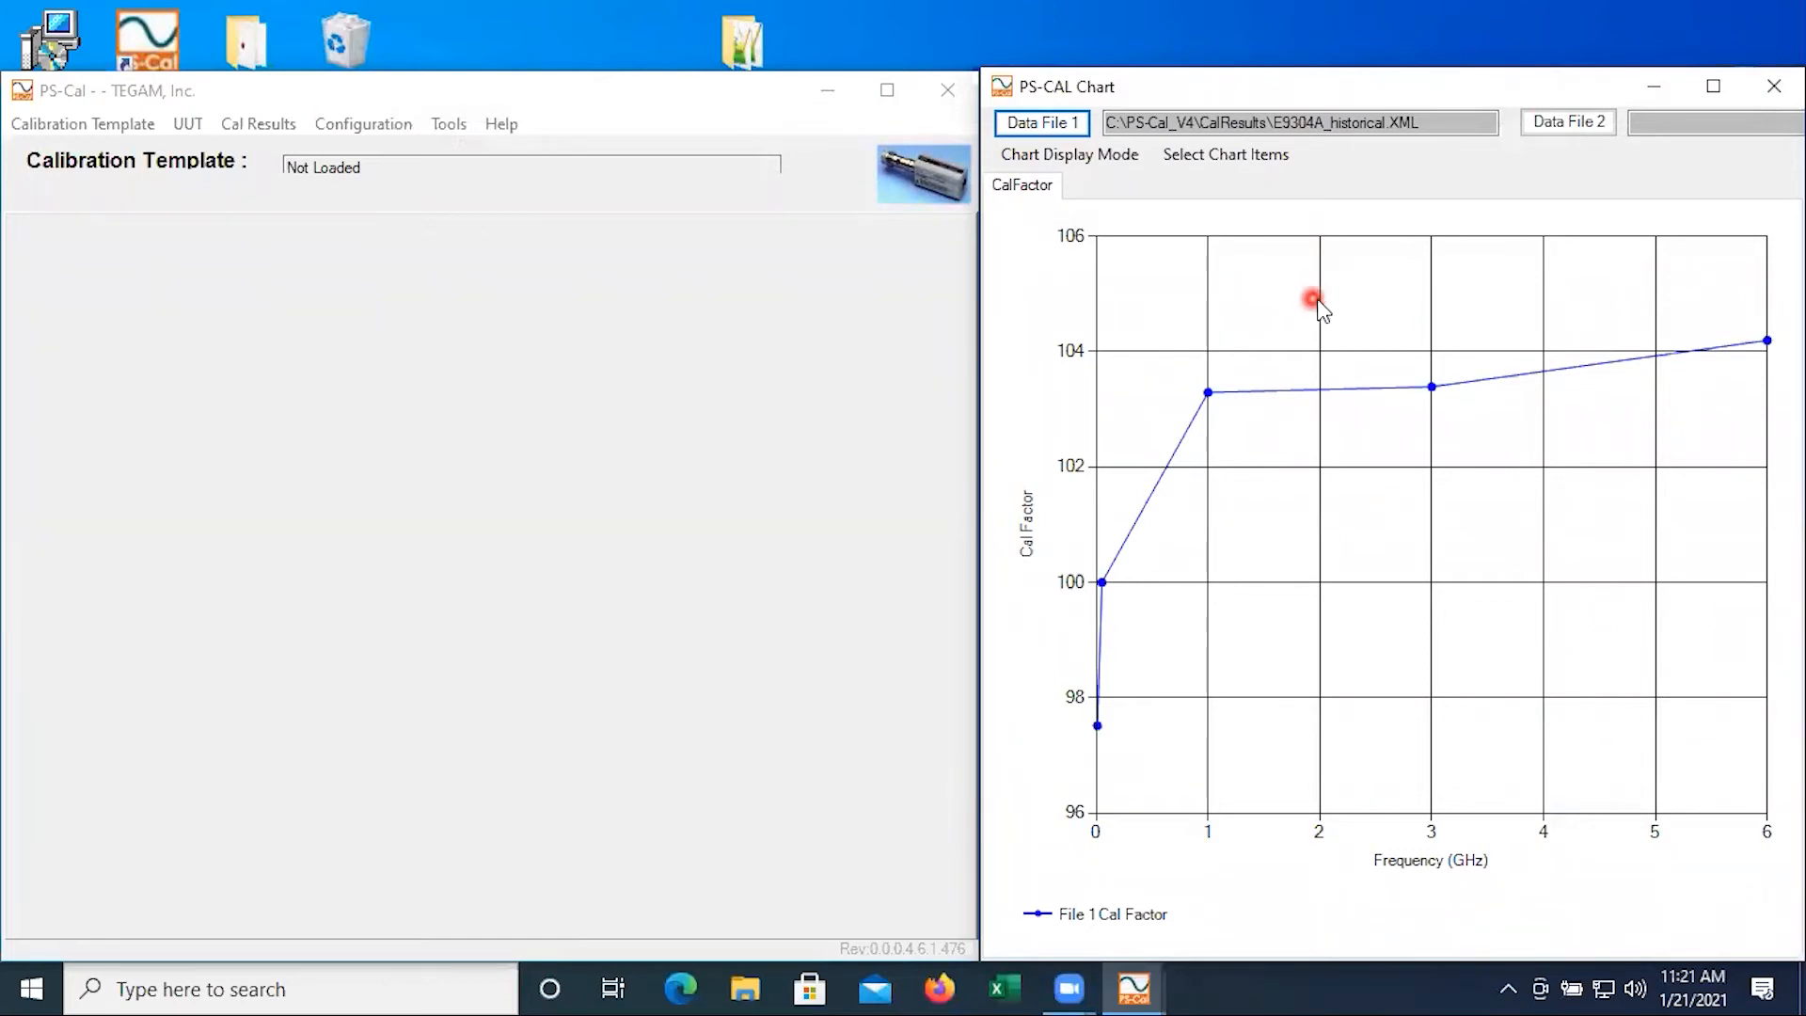
click(1559, 125)
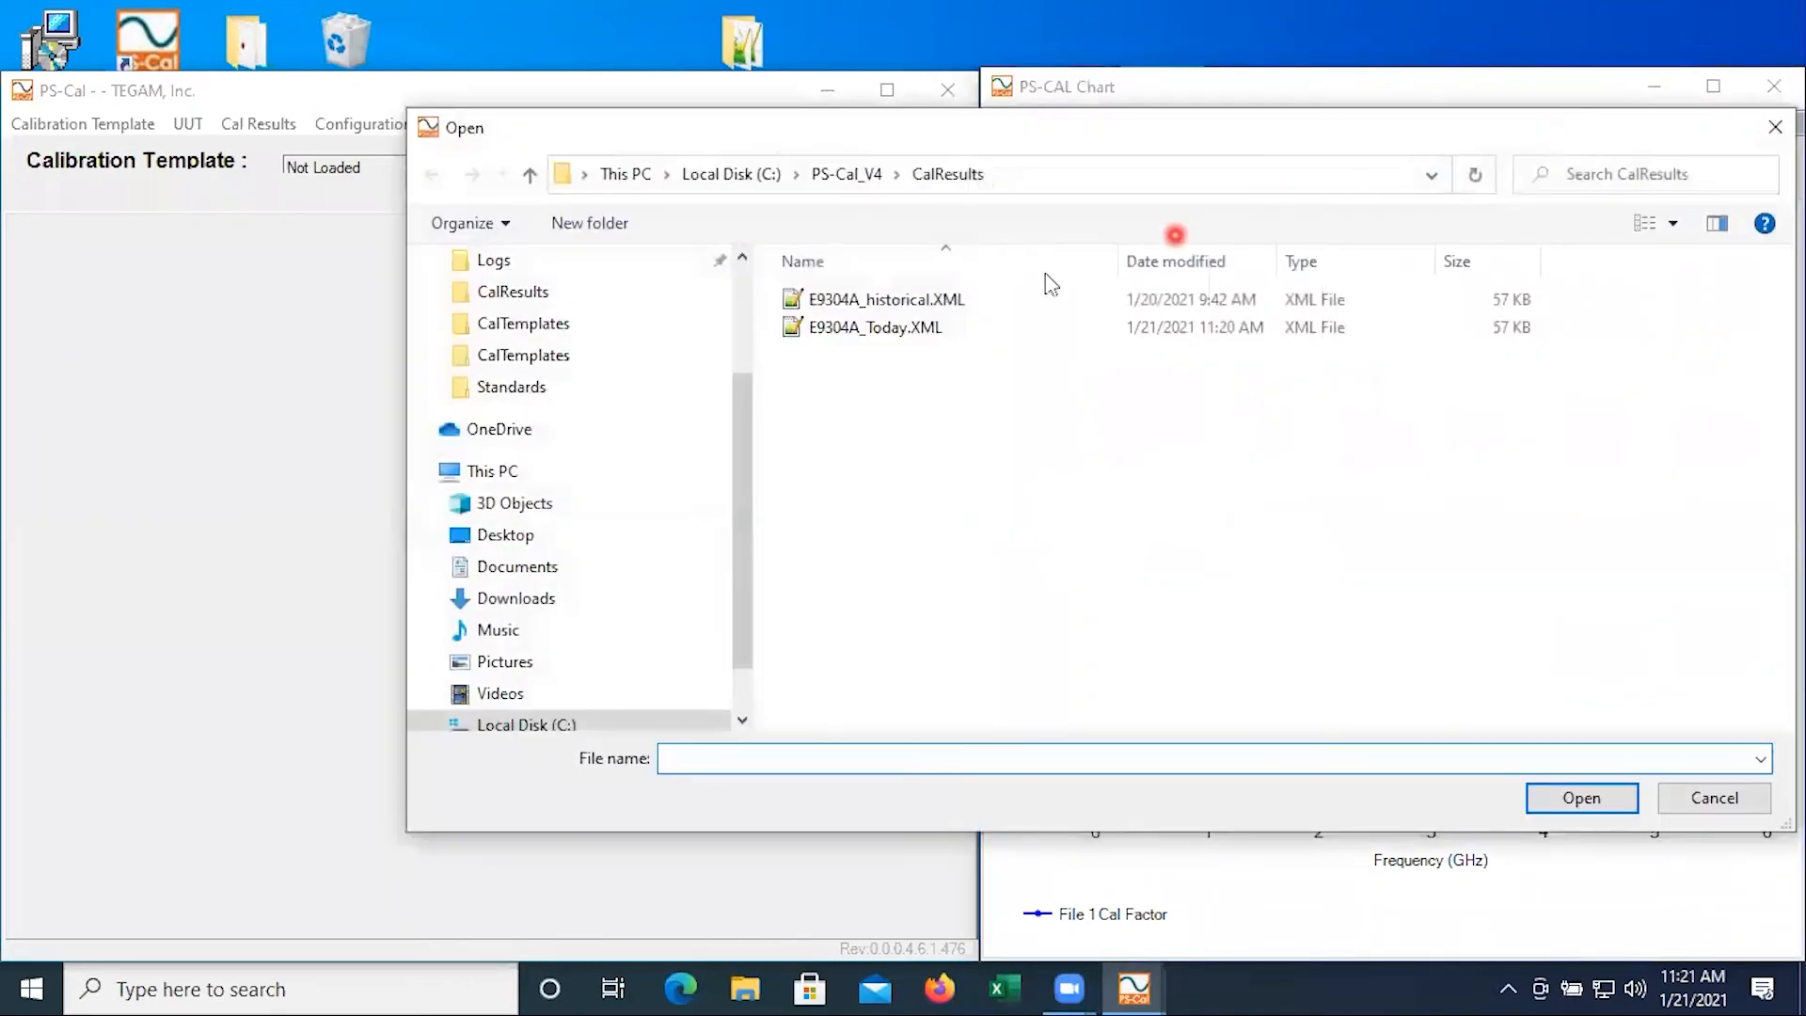
double_click(945, 323)
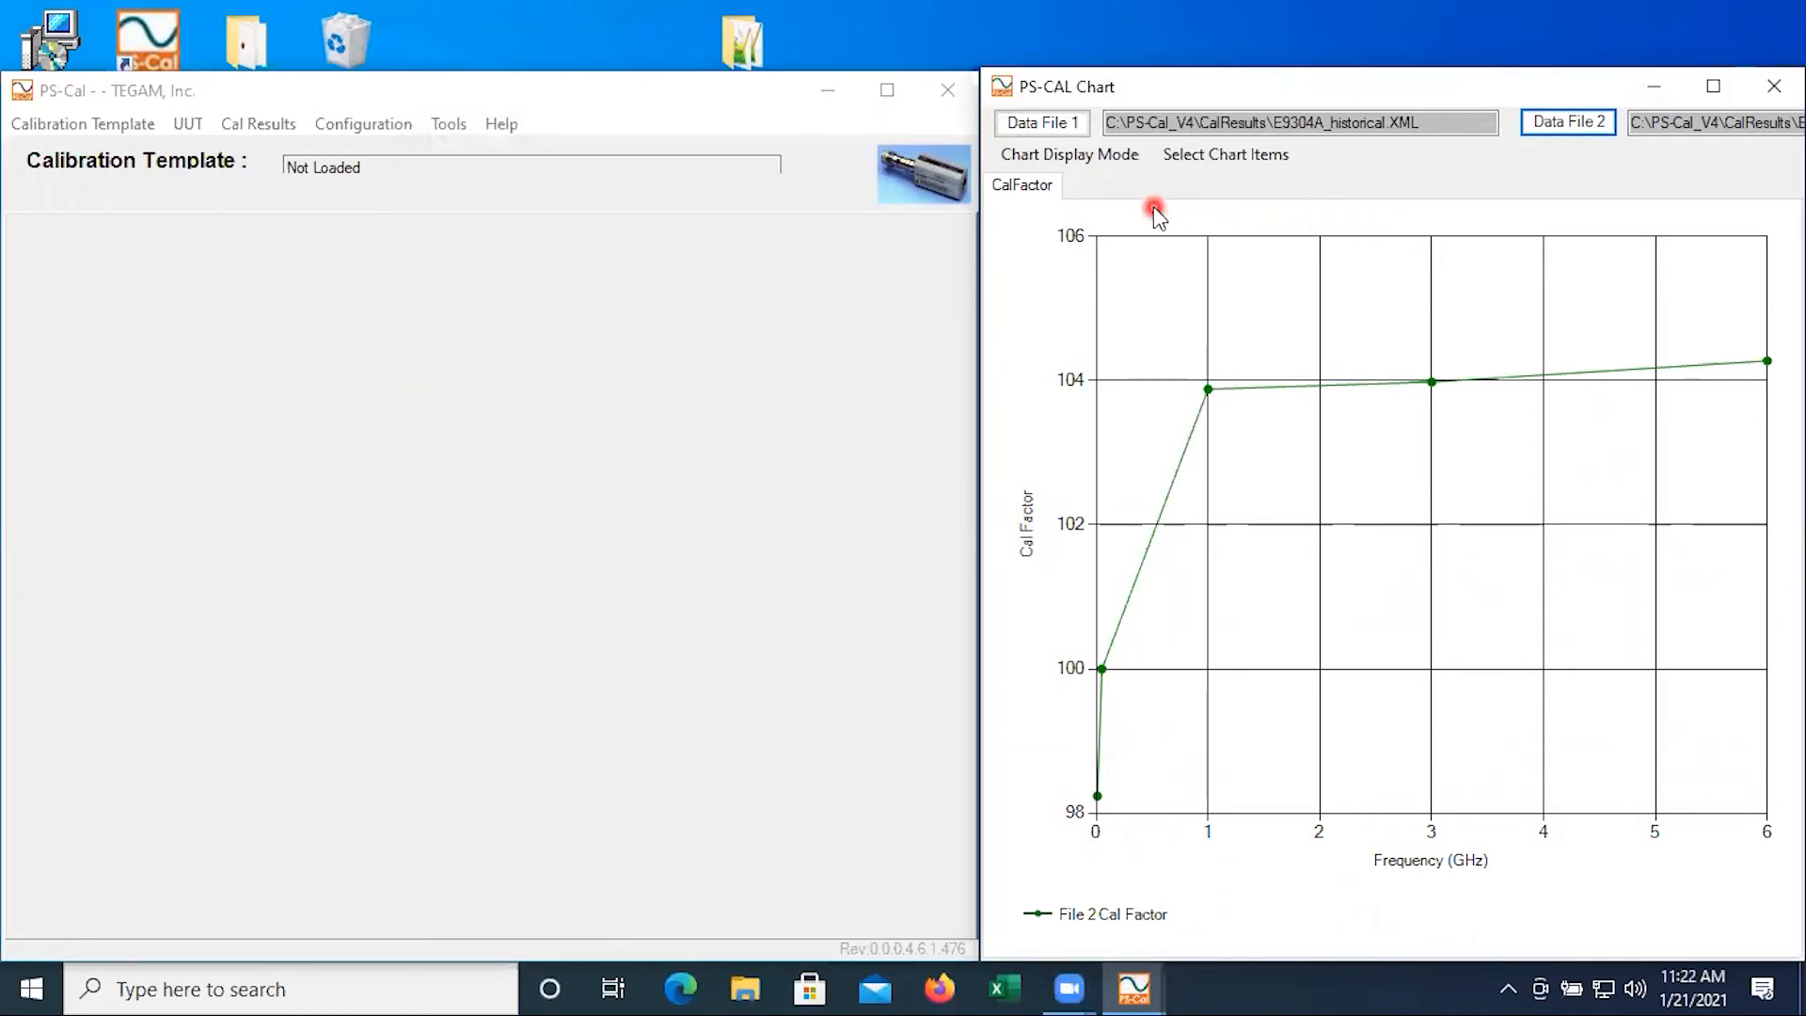
View the cal factor curve of Sensor - File 1 alone, followed by that of Sensor - File 2
click(1115, 160)
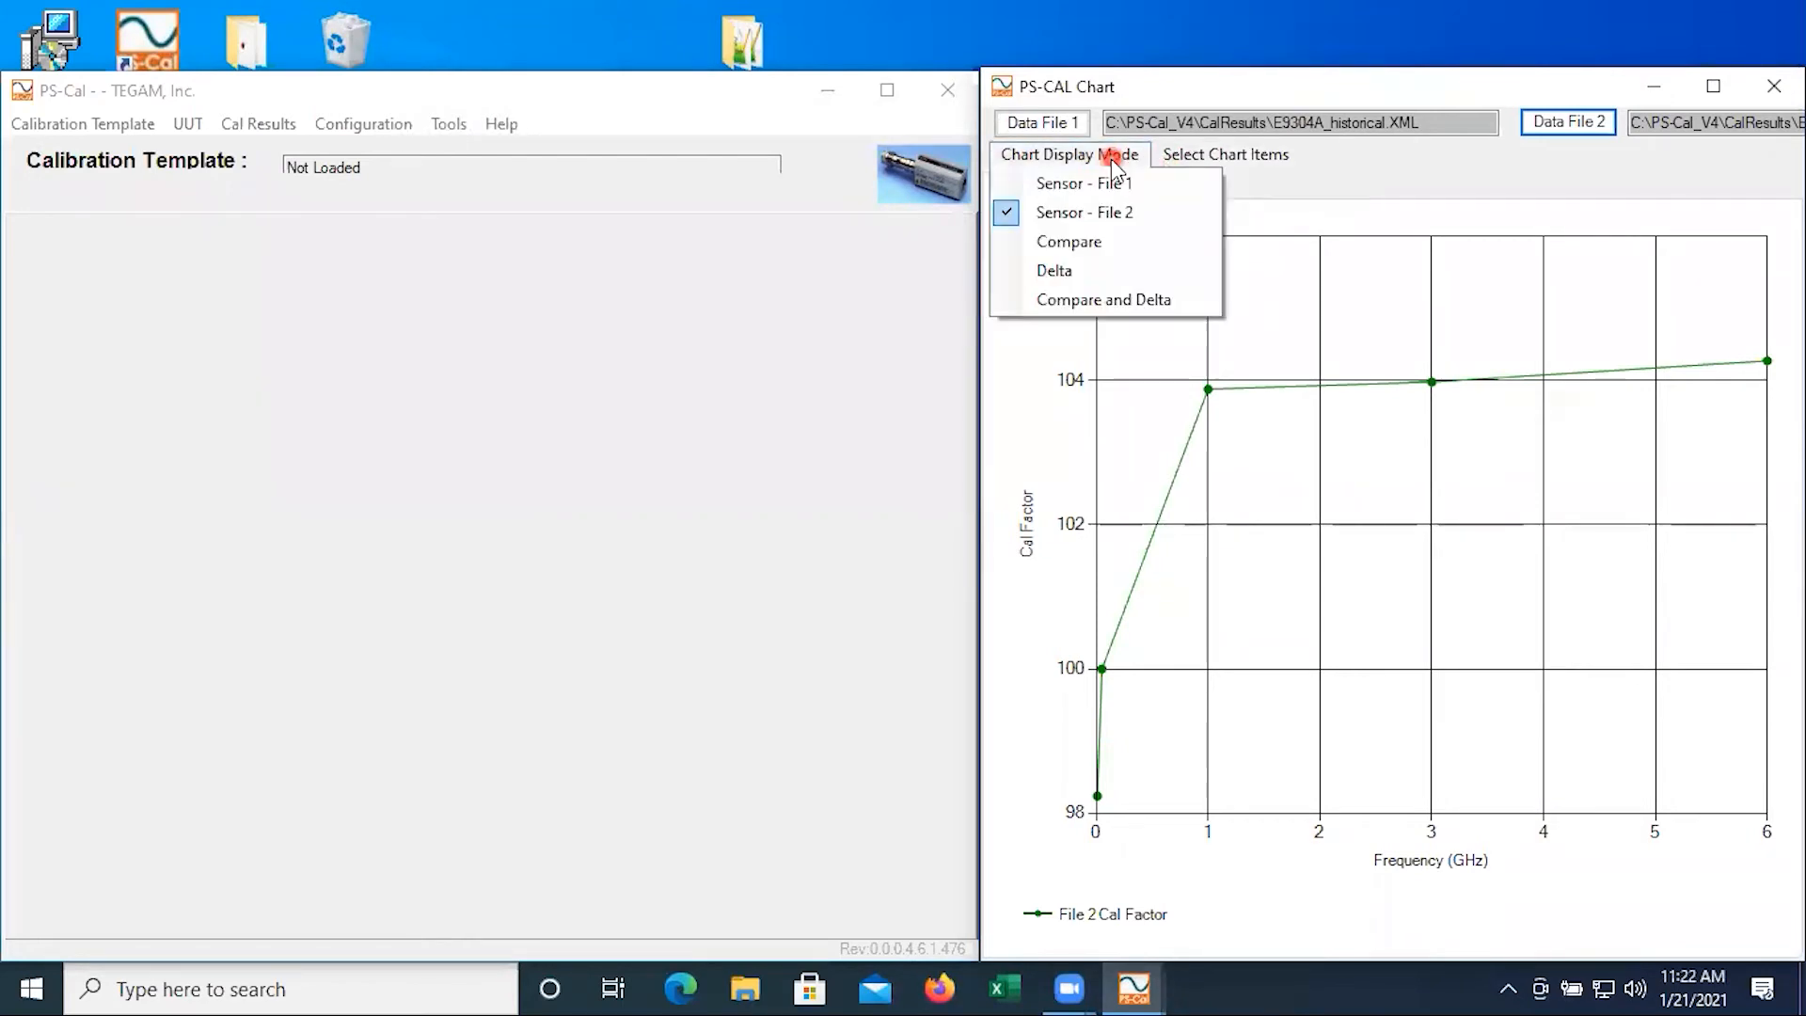
click(1118, 185)
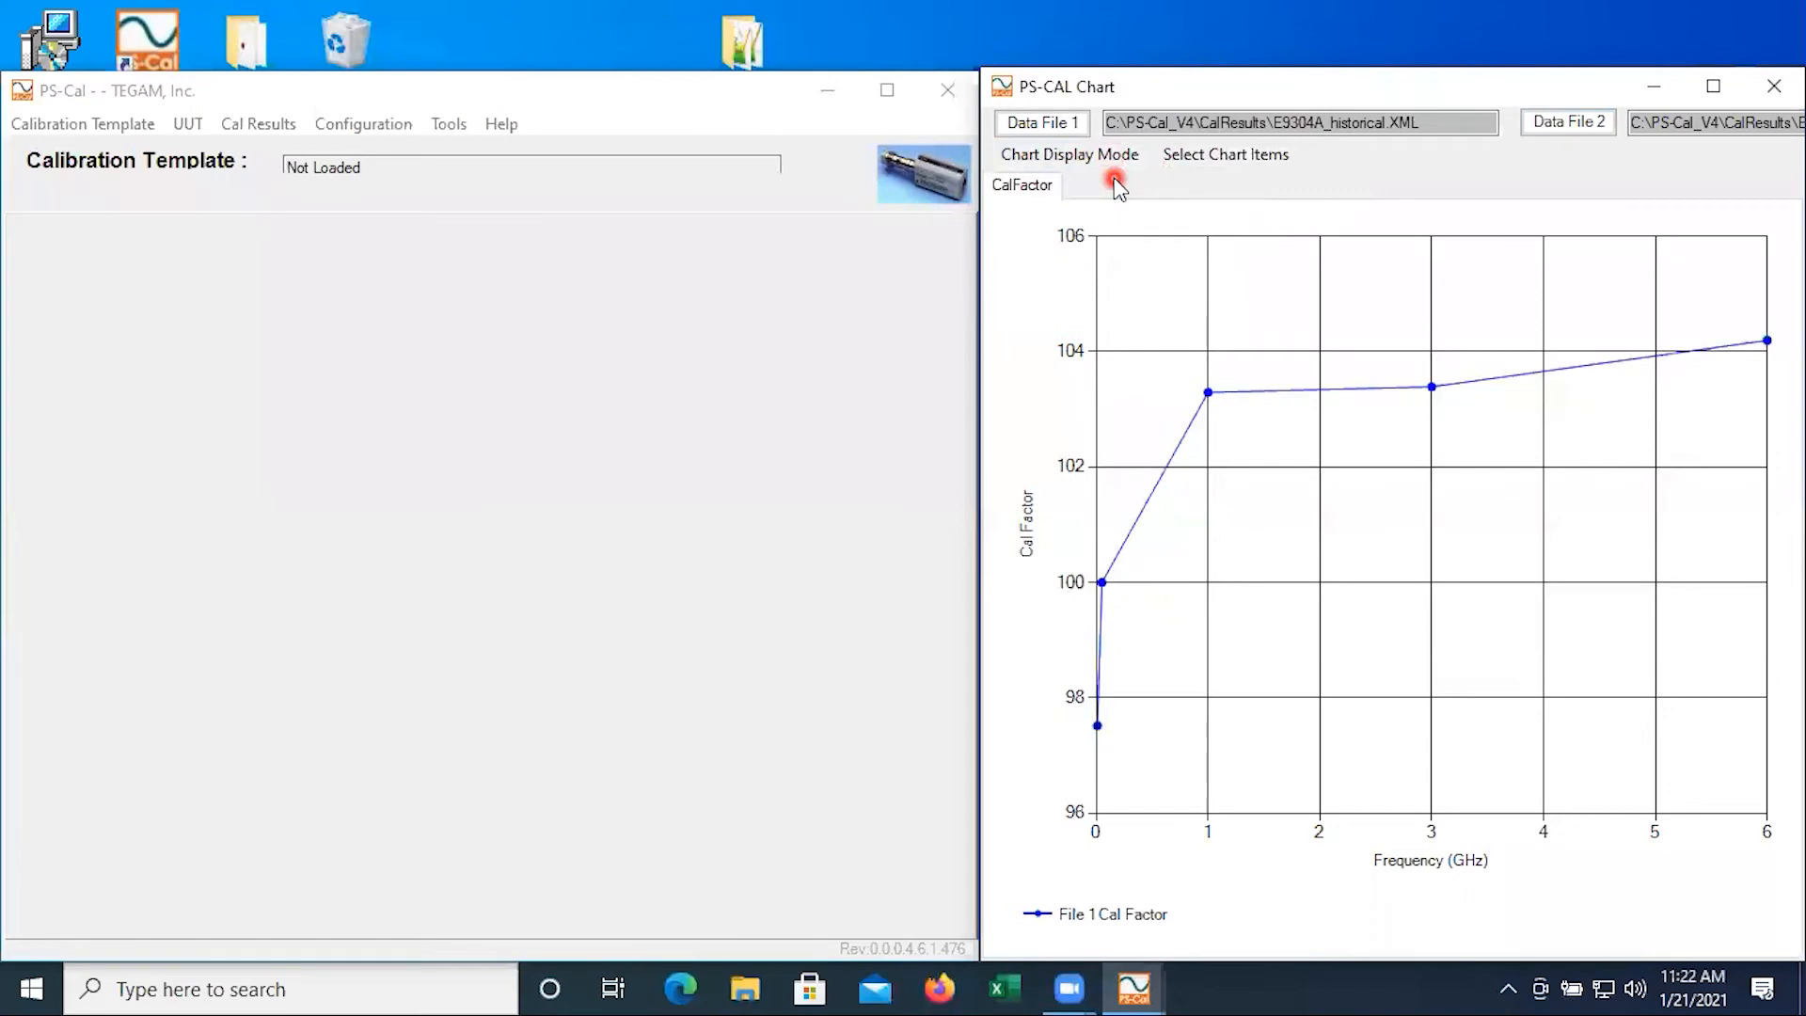
click(1082, 160)
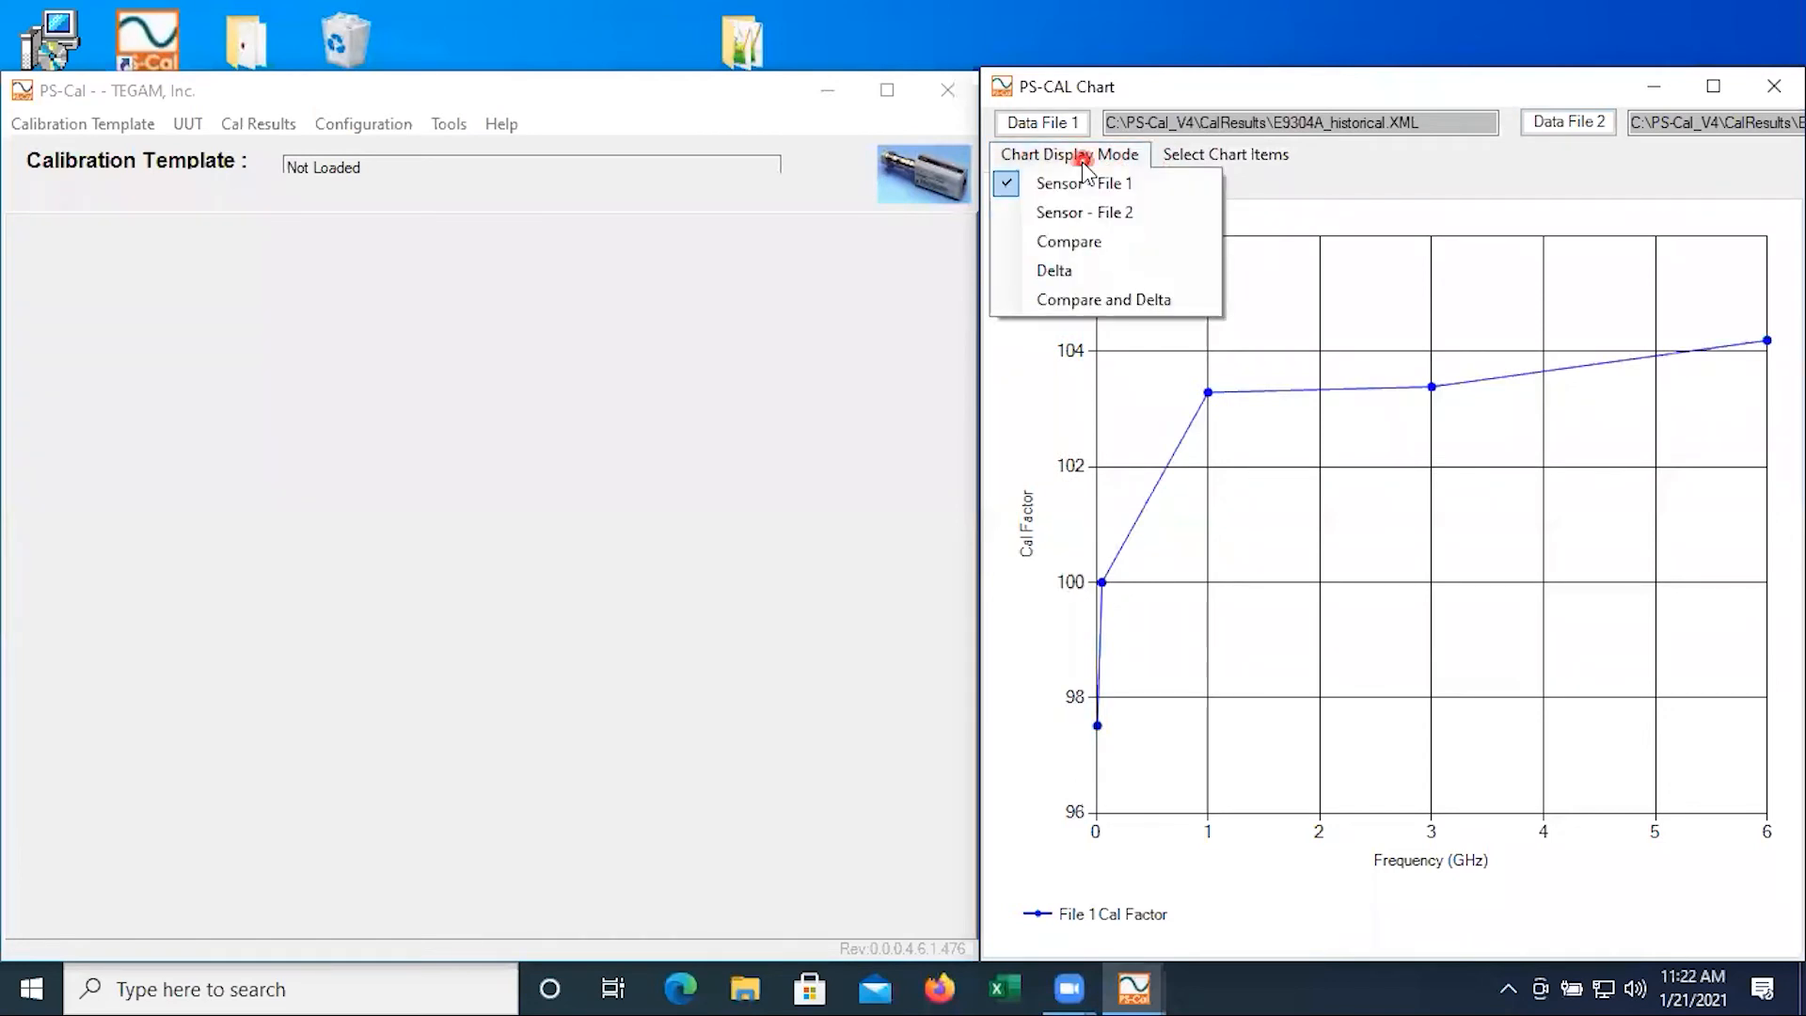
click(1092, 211)
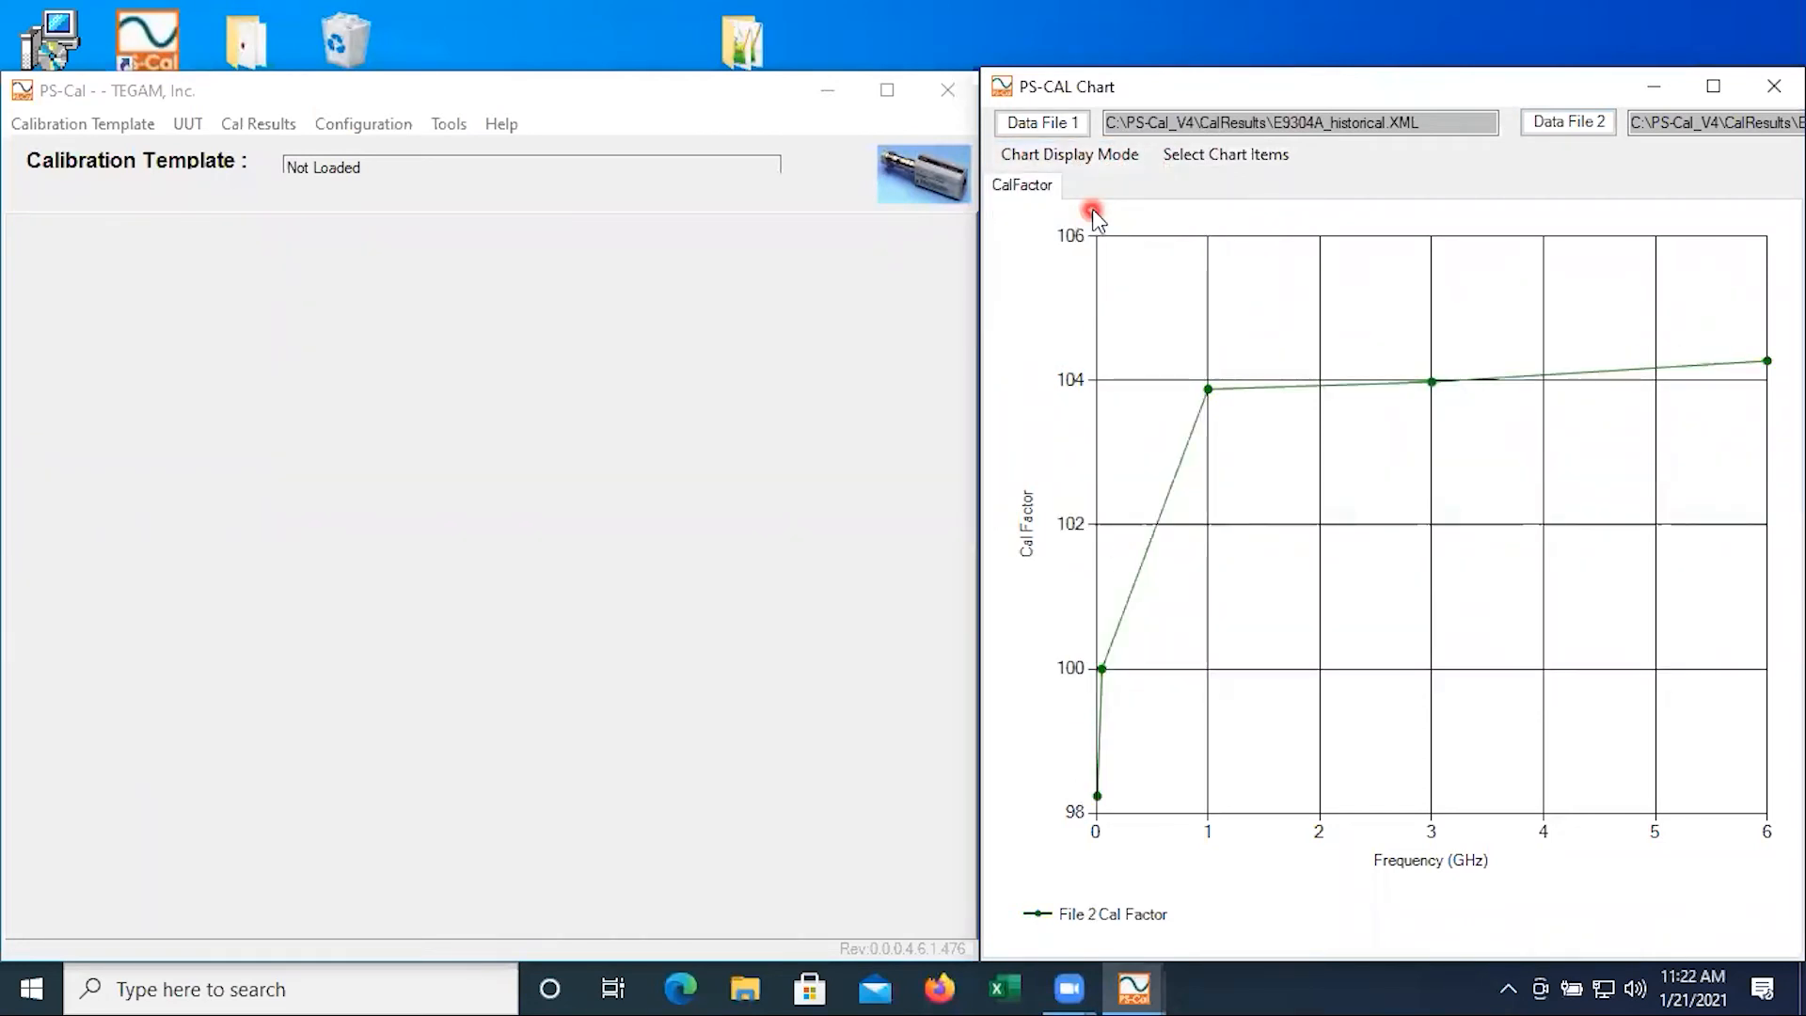
Examine both files' cal factors in the Compare, Delta, and Compare and Delta display modes, leaving the combined mode active
click(1098, 161)
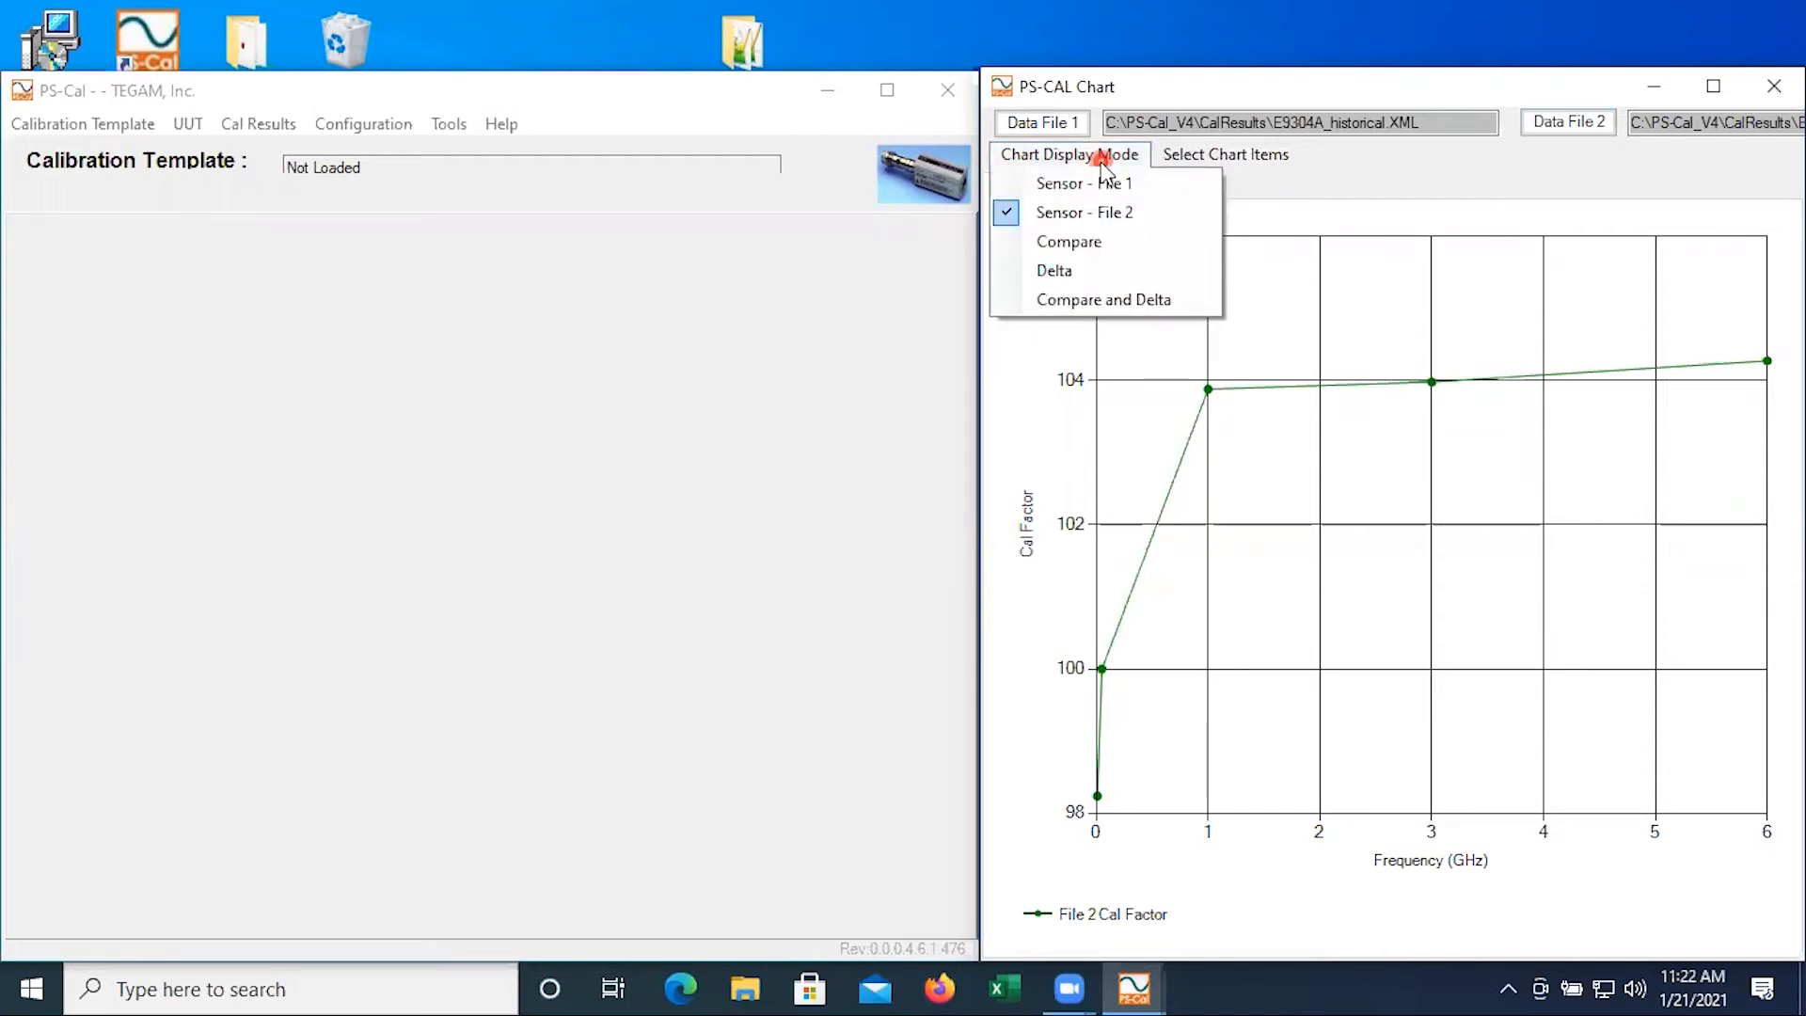
click(1107, 247)
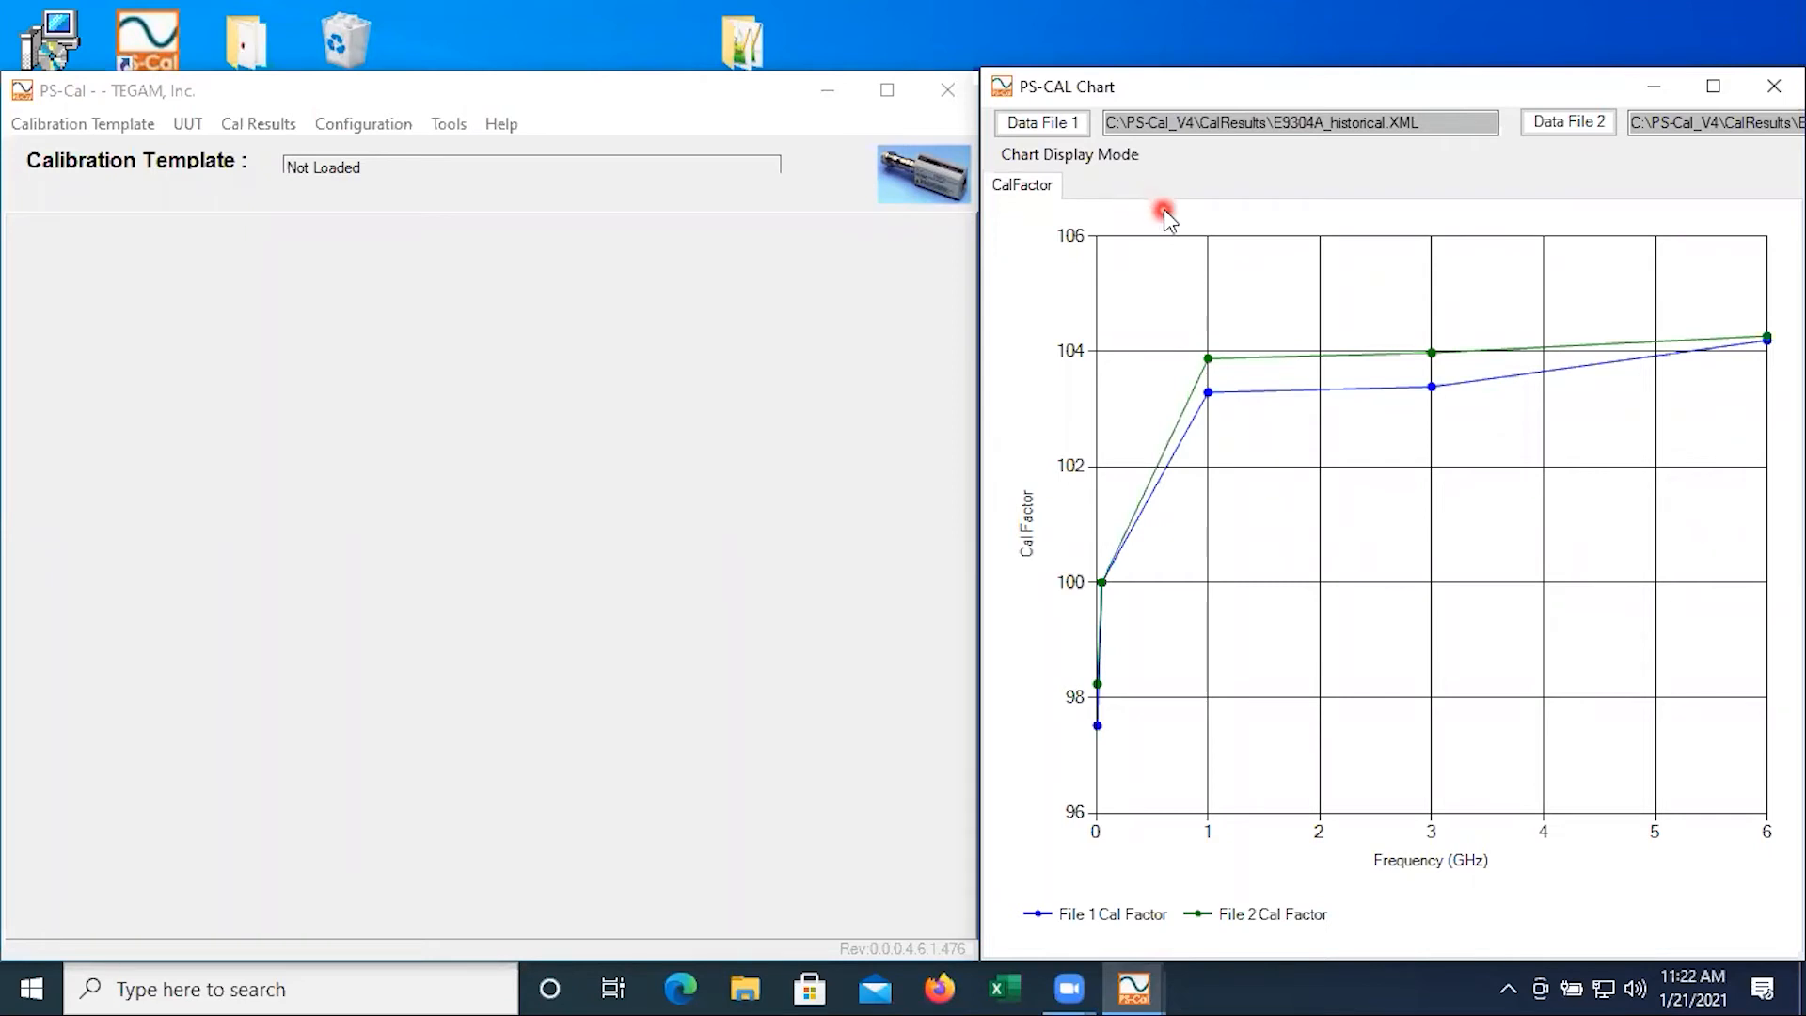
click(1110, 157)
click(1082, 272)
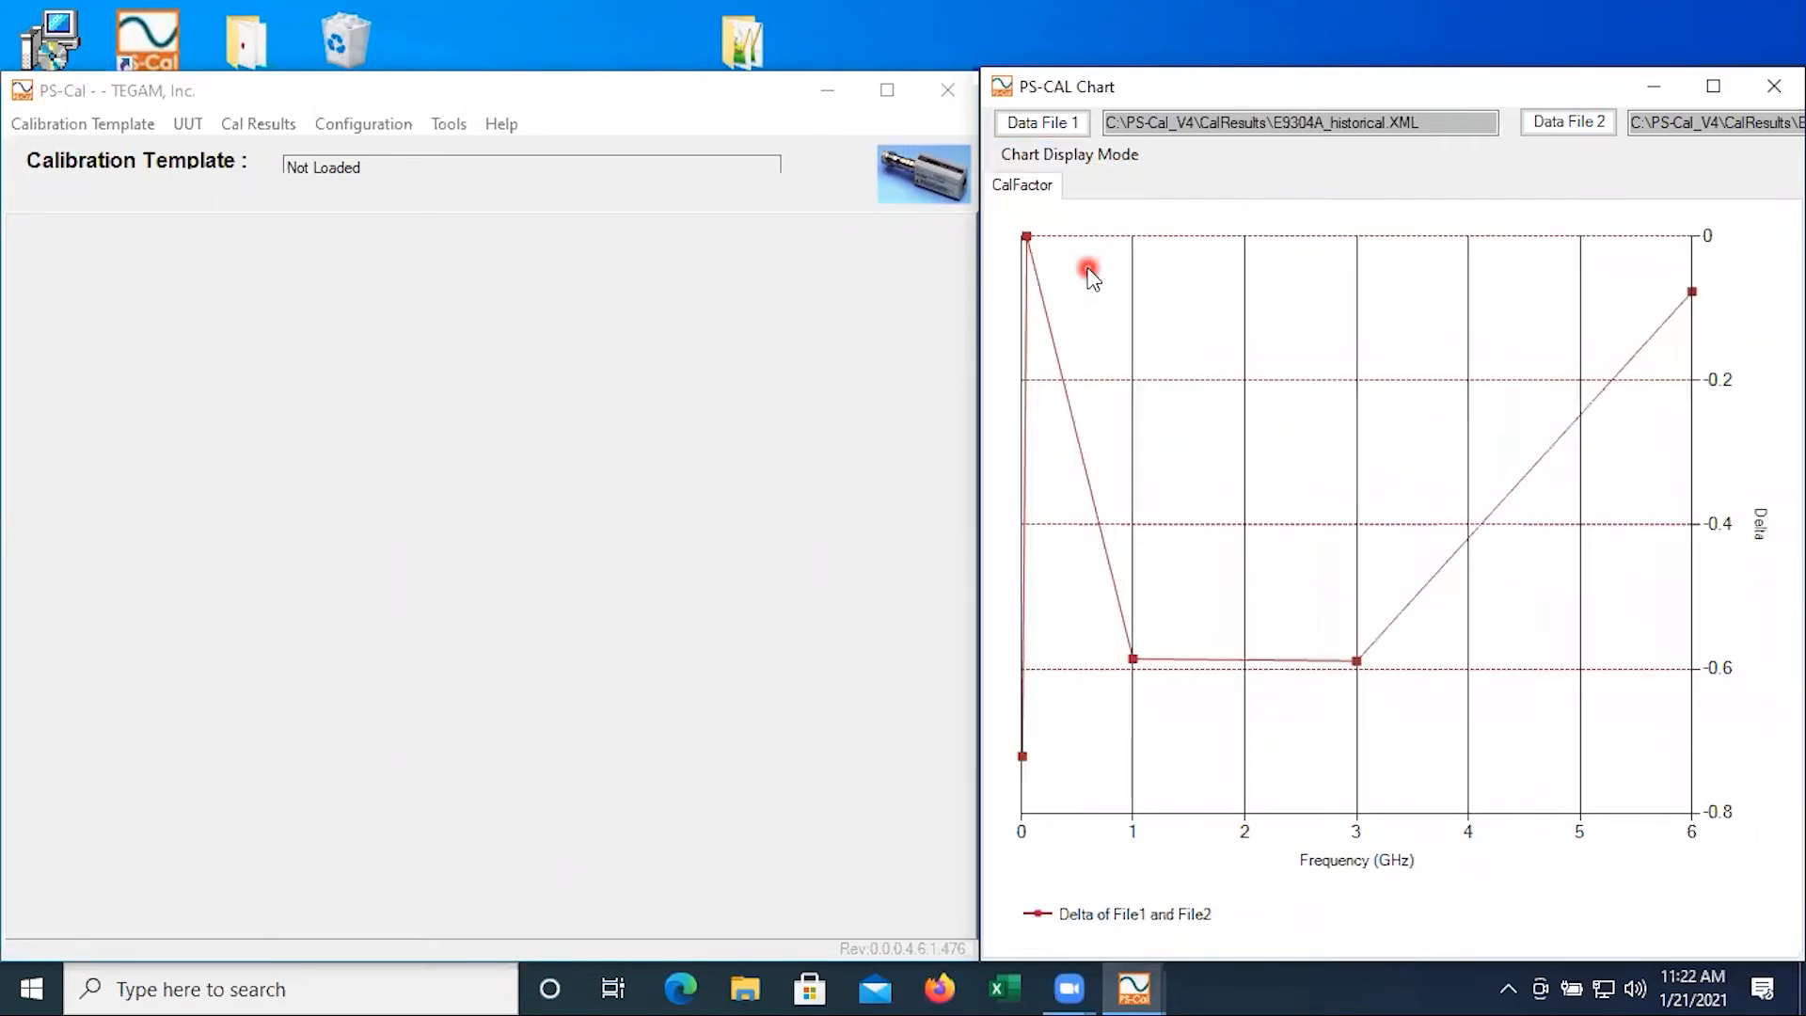
click(1050, 160)
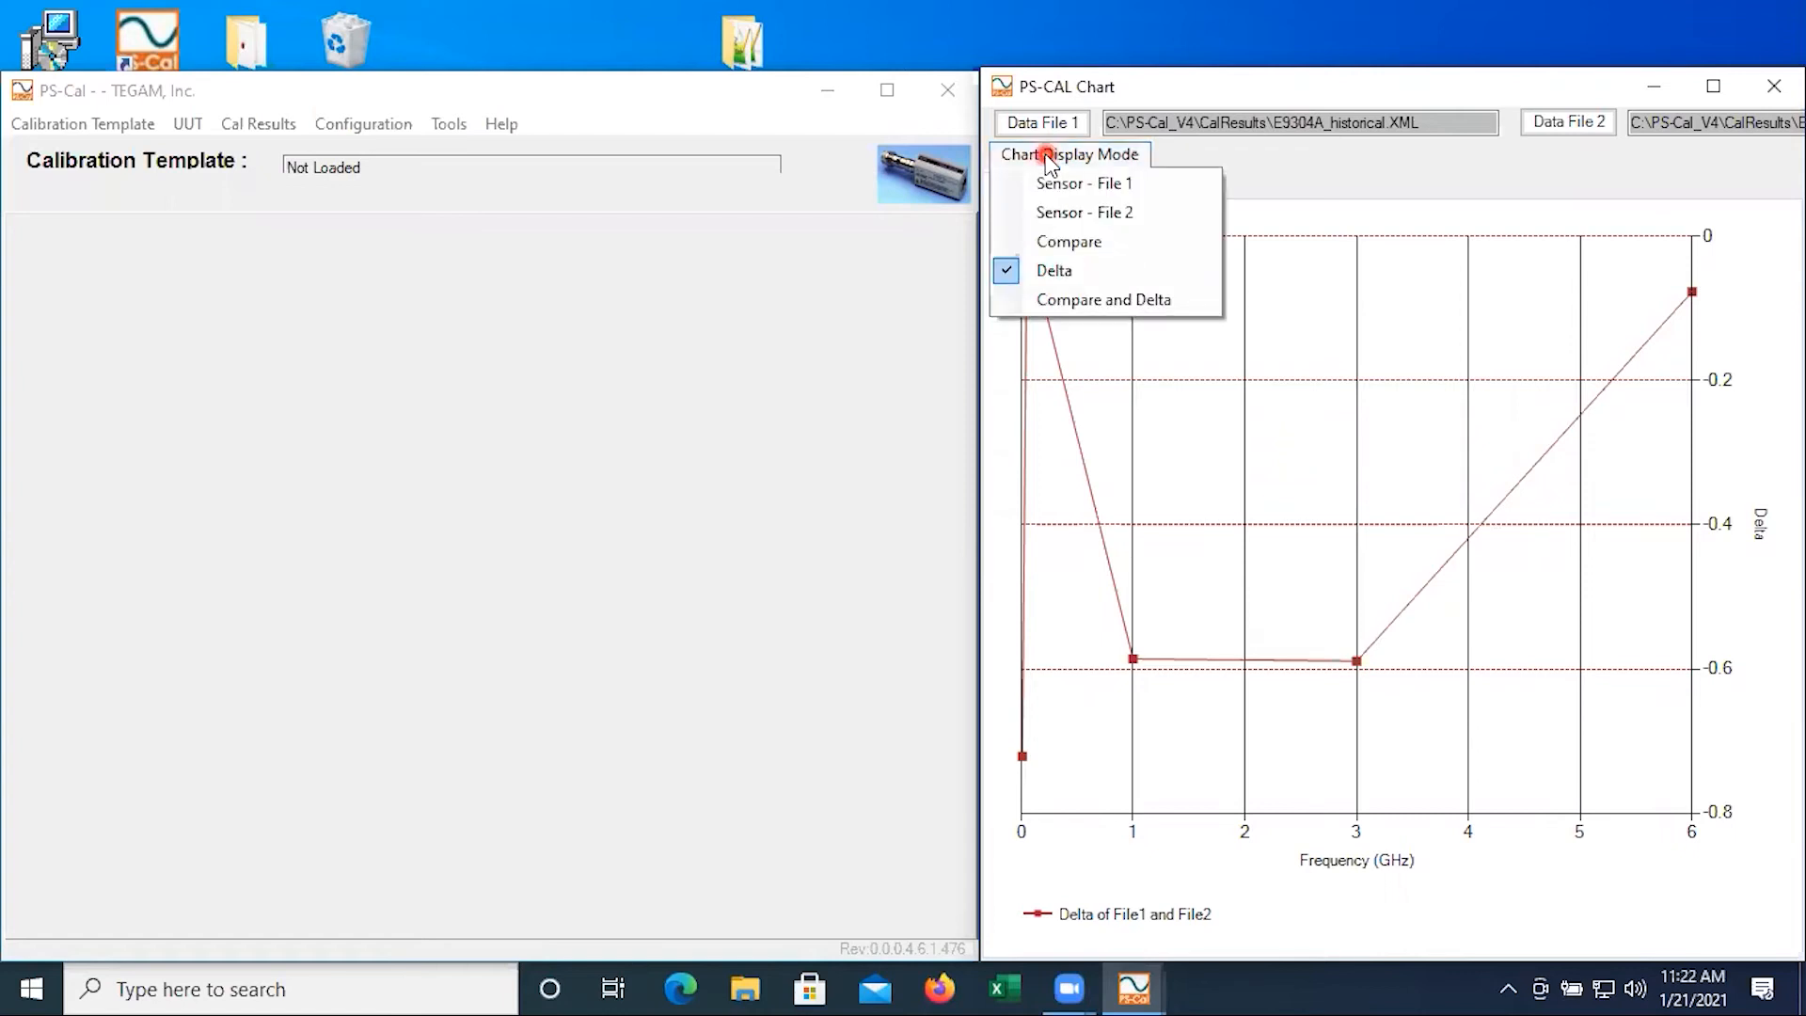
click(1091, 301)
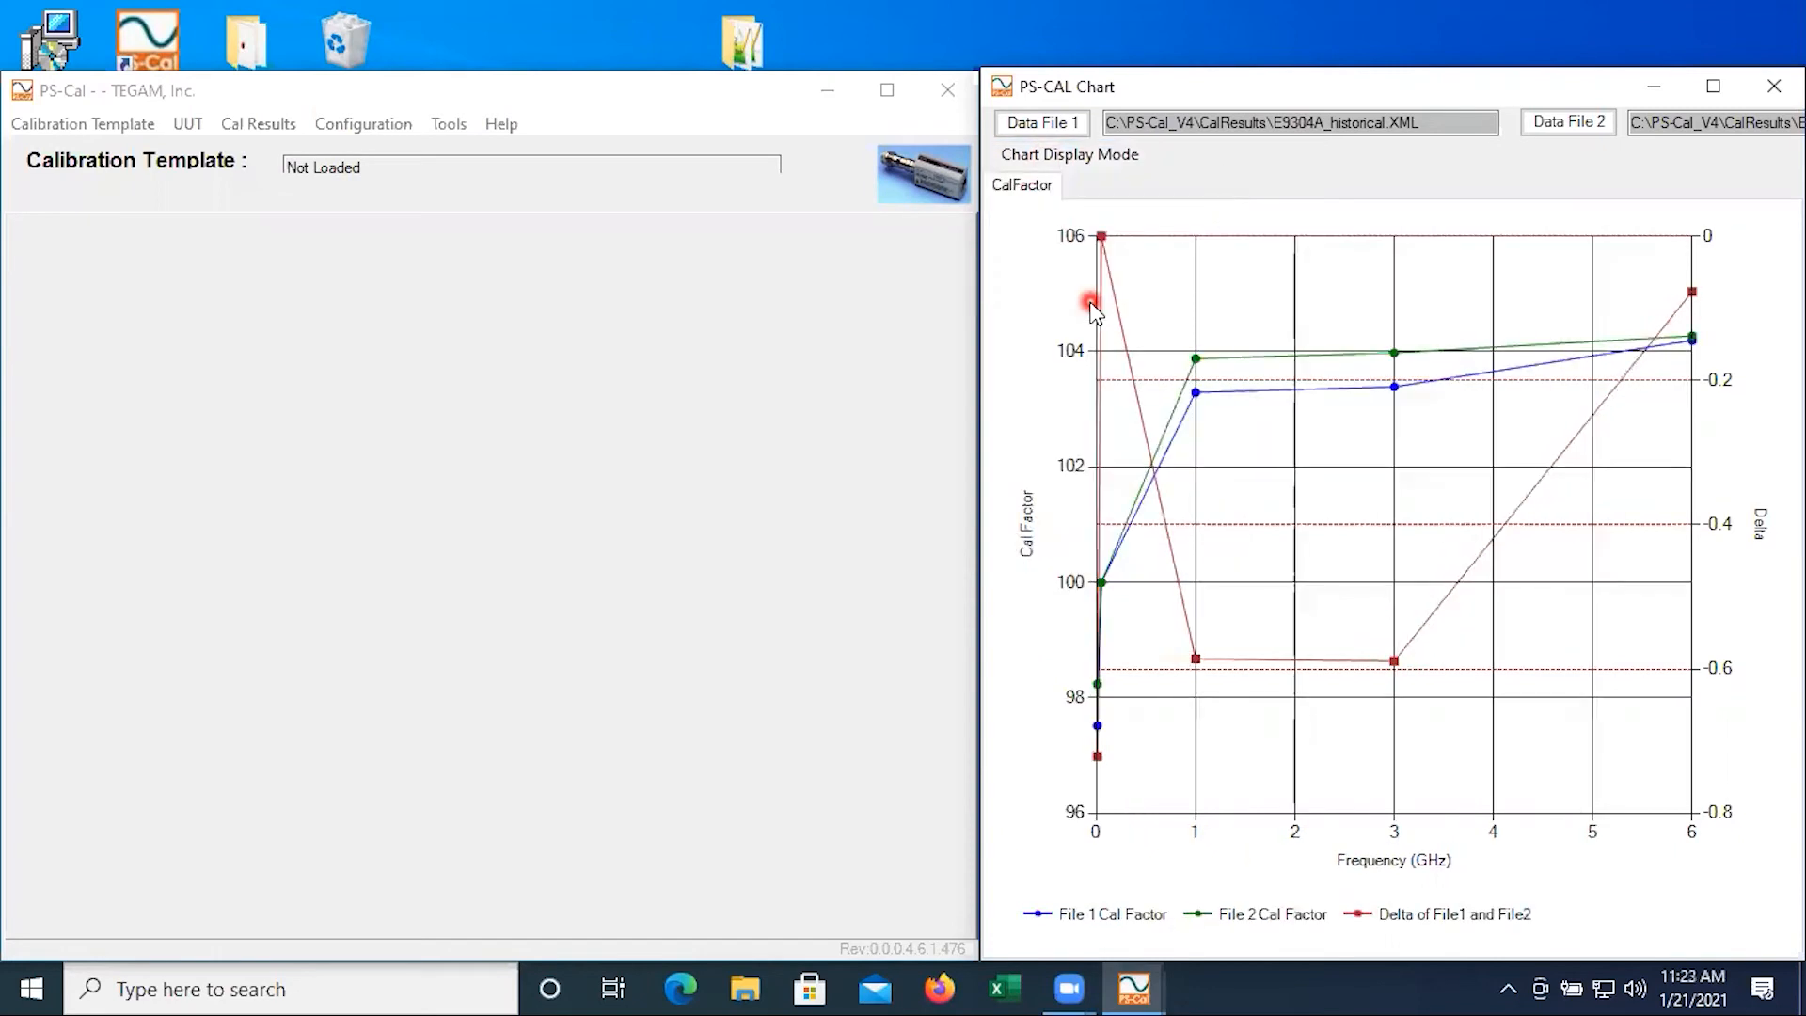